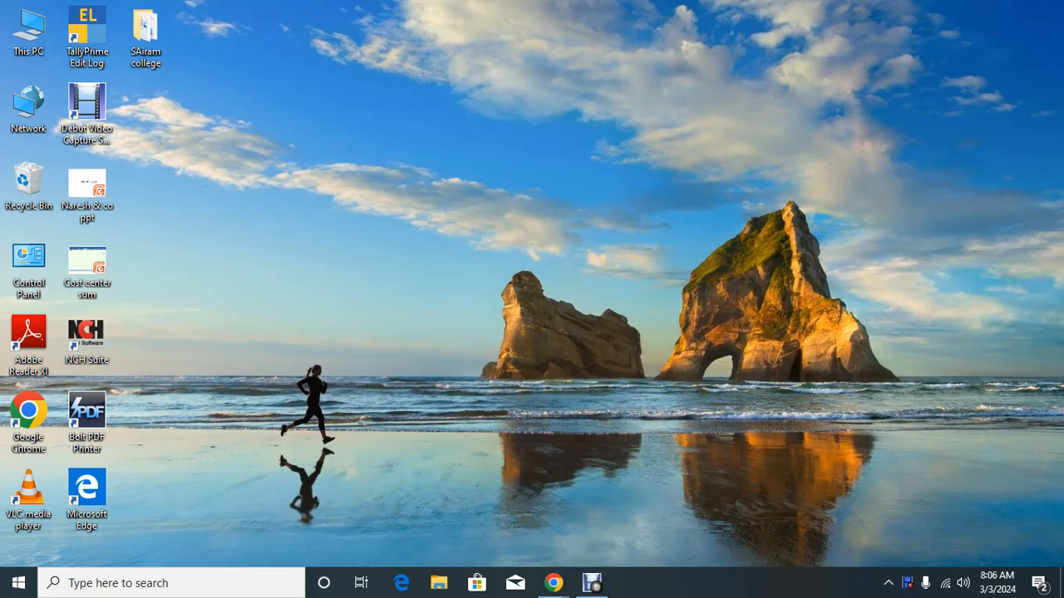
Step: Add a new folder on the desktop and name it 'srini exam'
right_click(313, 93)
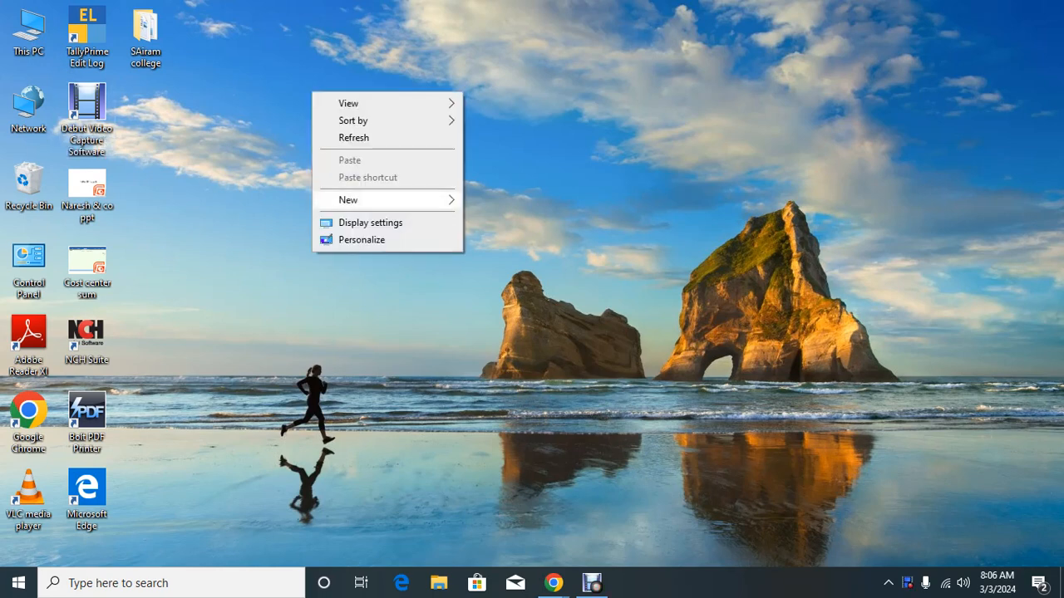
mouse_move(374, 200)
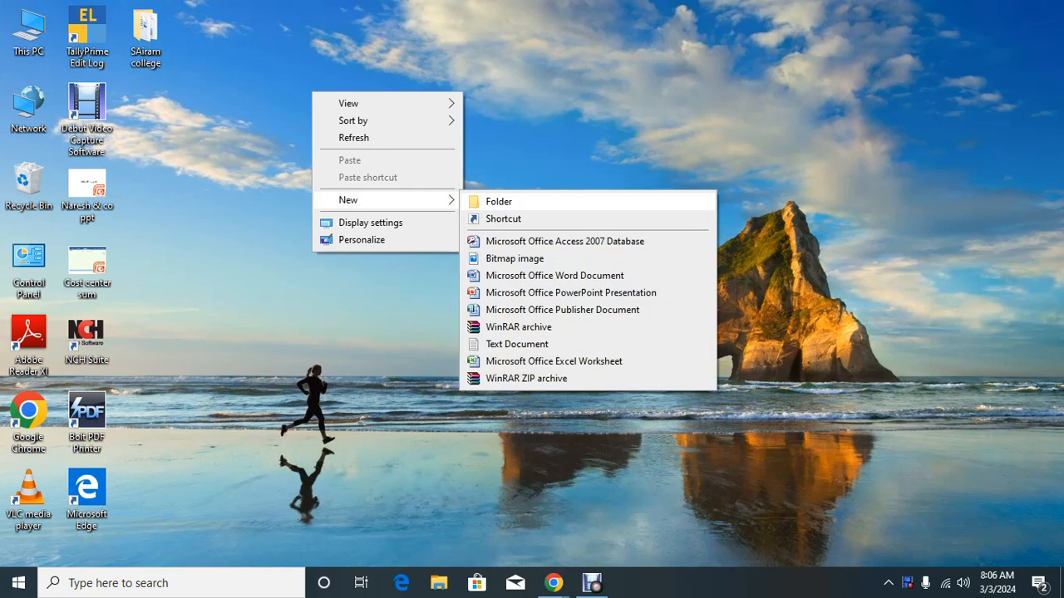
left_click(582, 158)
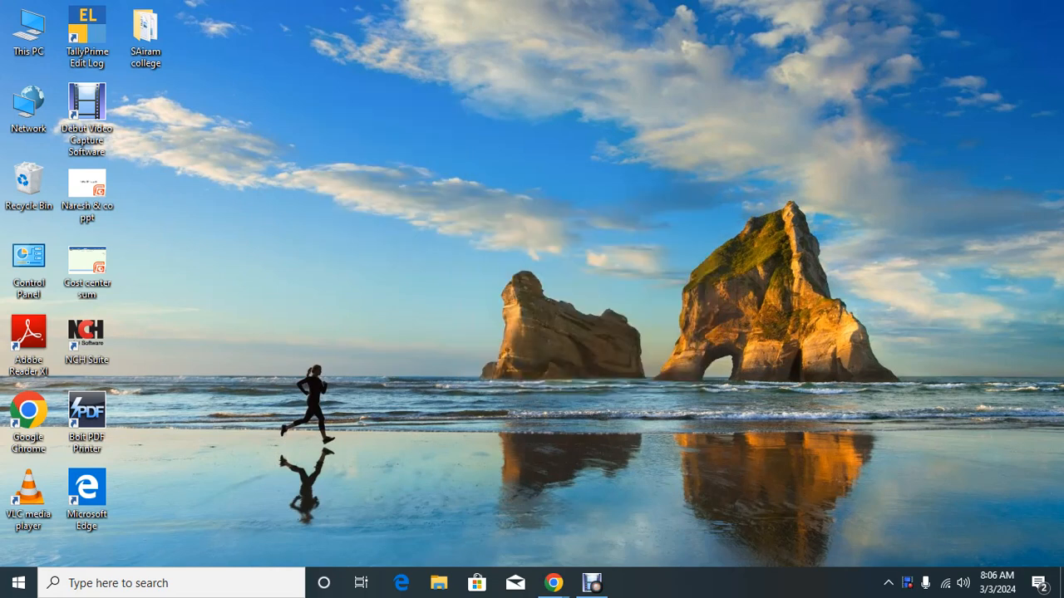
right_click(333, 78)
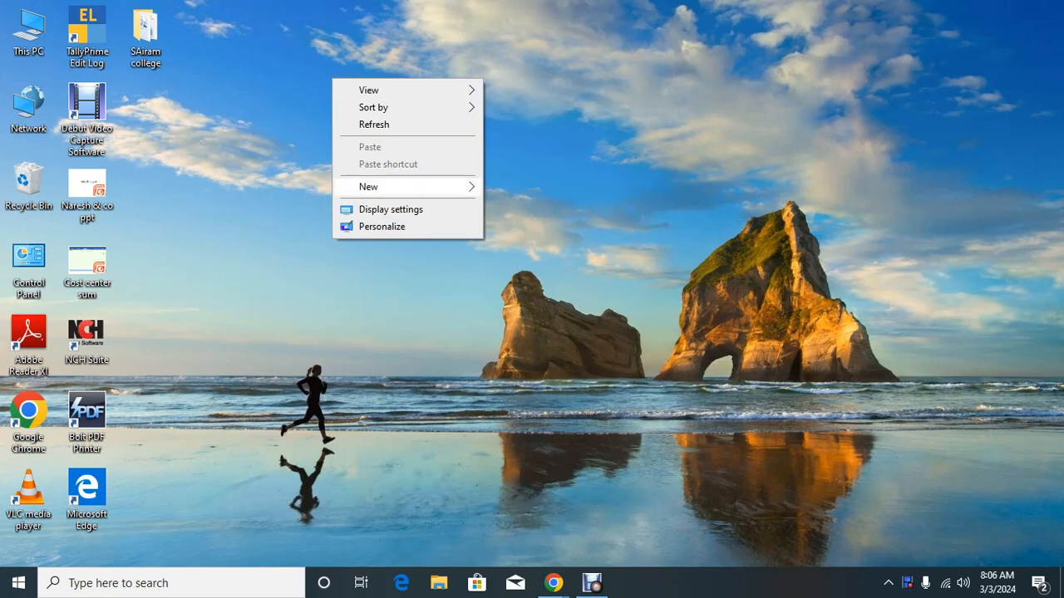
mouse_move(399, 186)
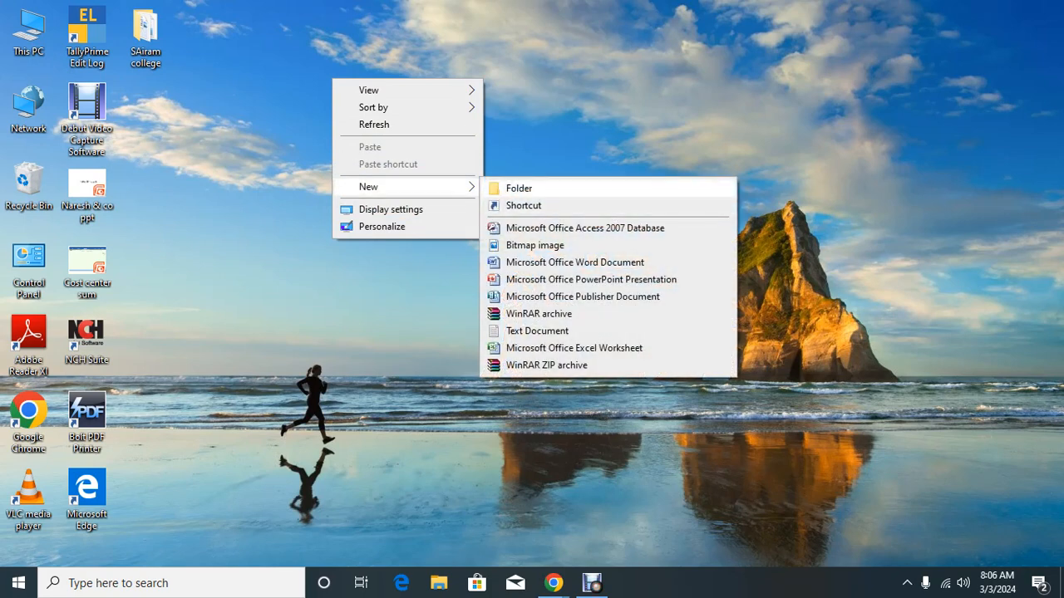
left_click(519, 187)
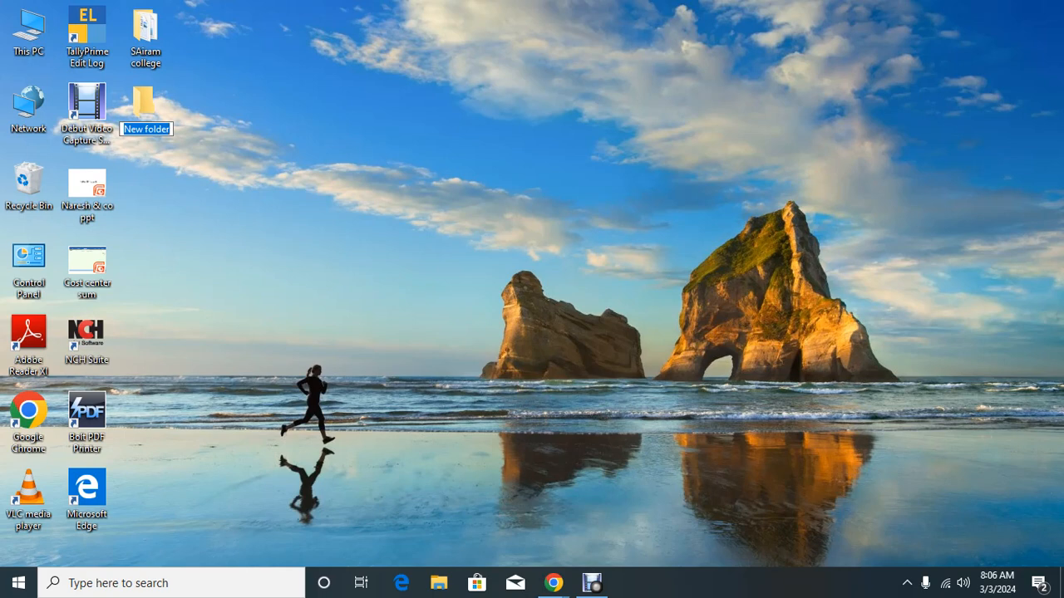
type("srini")
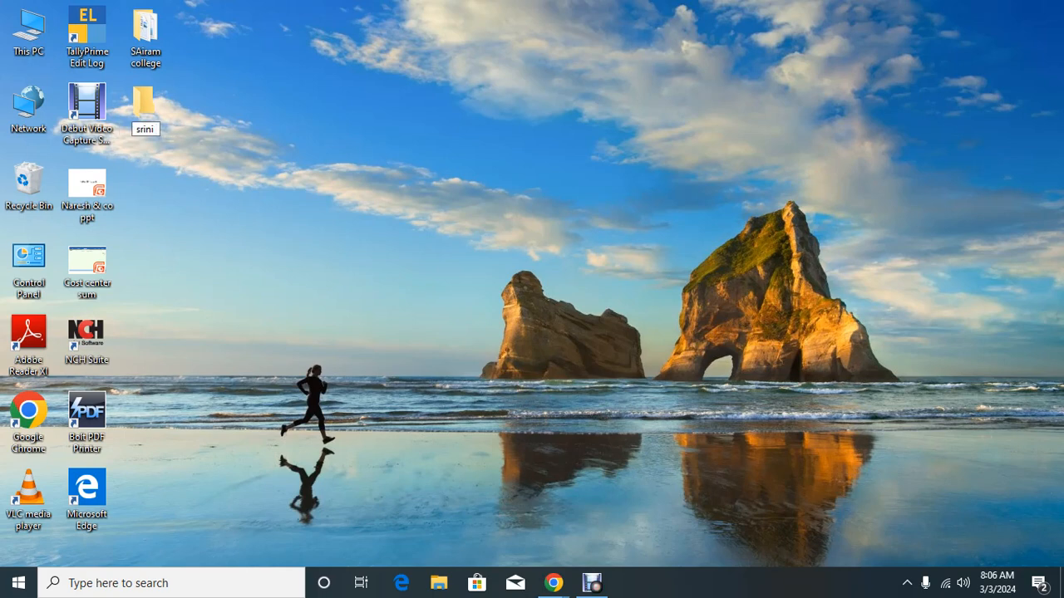
type(" exam")
key("Return")
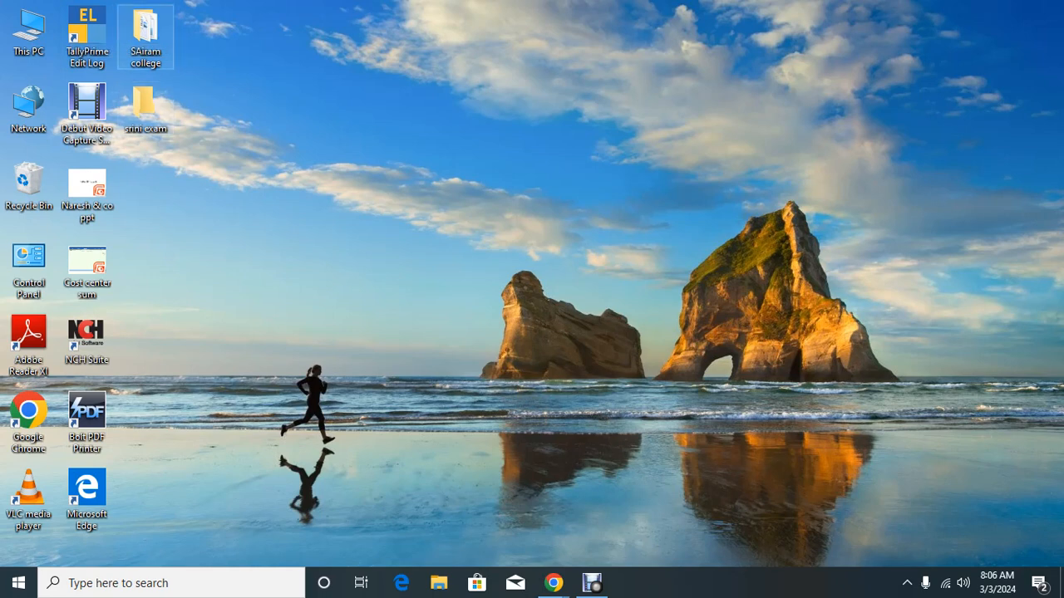
double_click(83, 30)
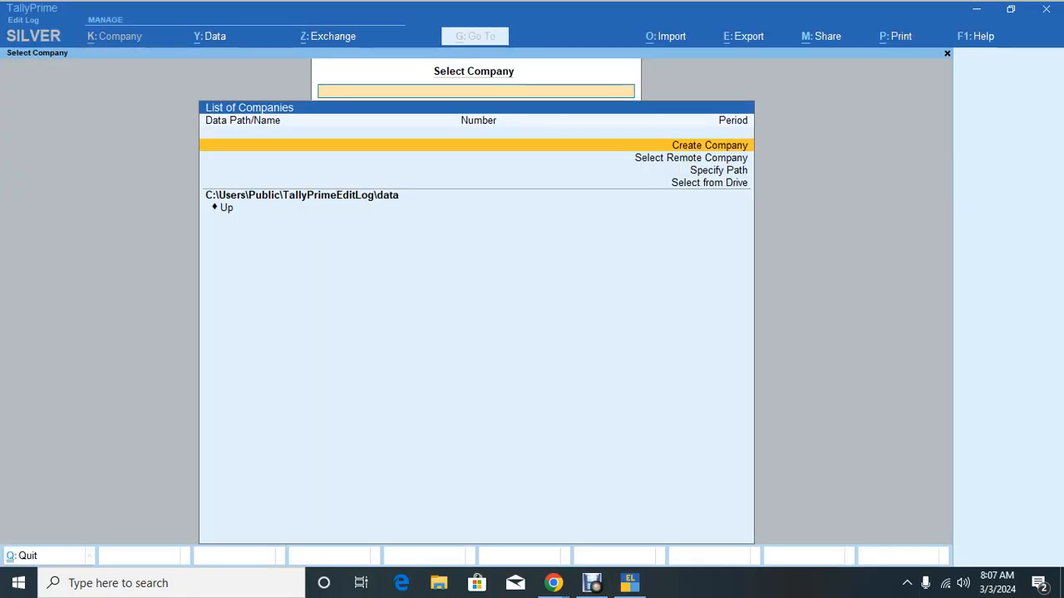
key("Return")
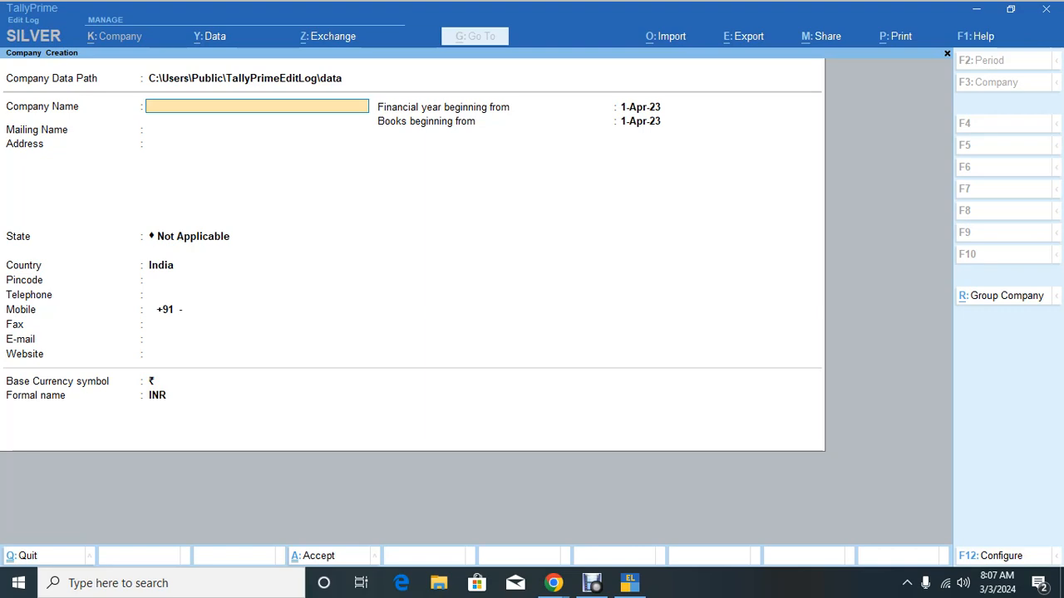
key("BackSpace")
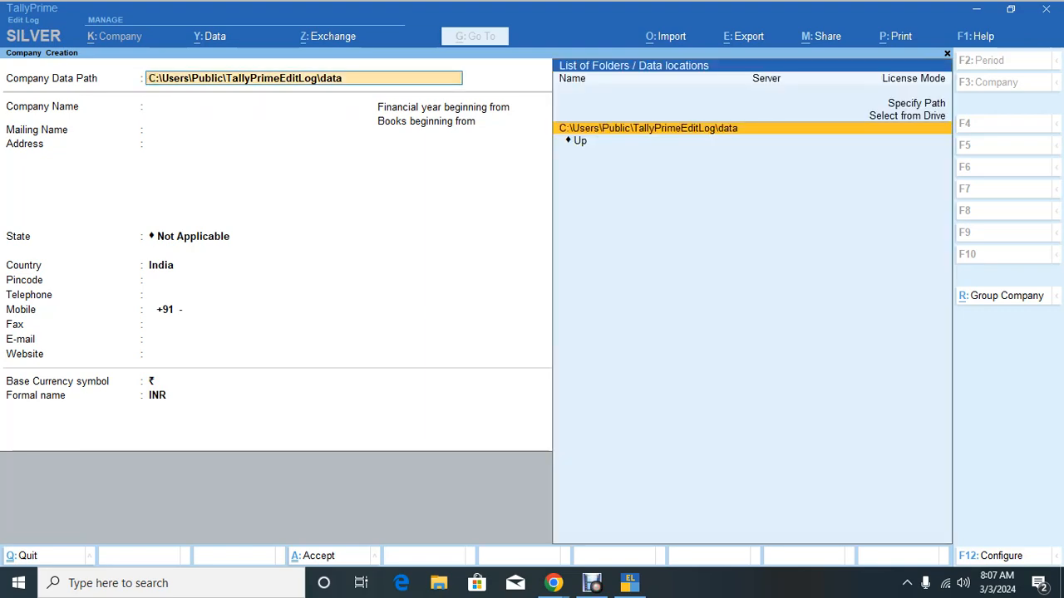
mouse_move(553, 583)
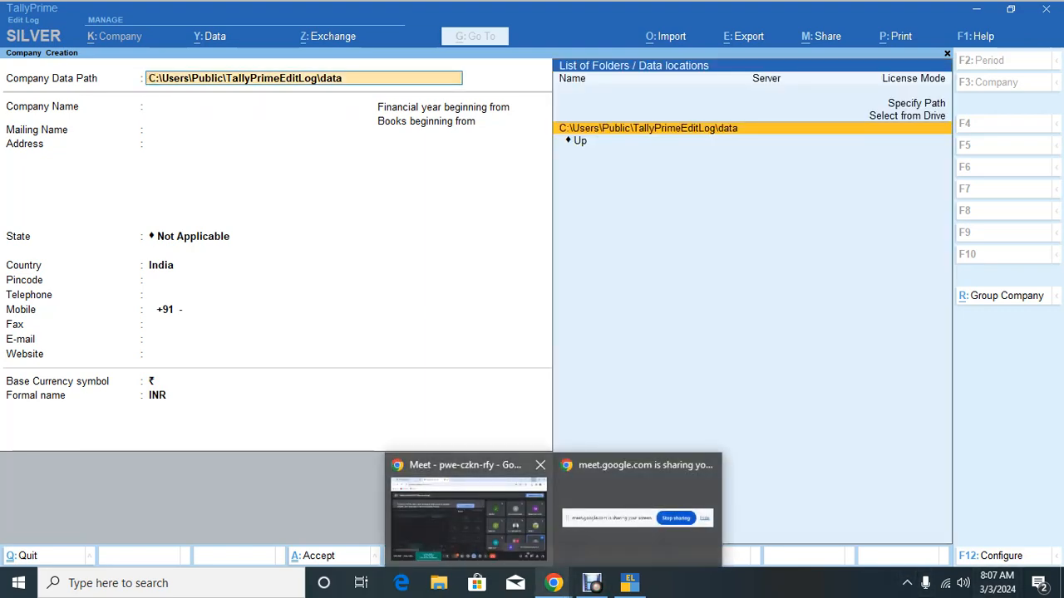
left_click(470, 514)
left_click(958, 479)
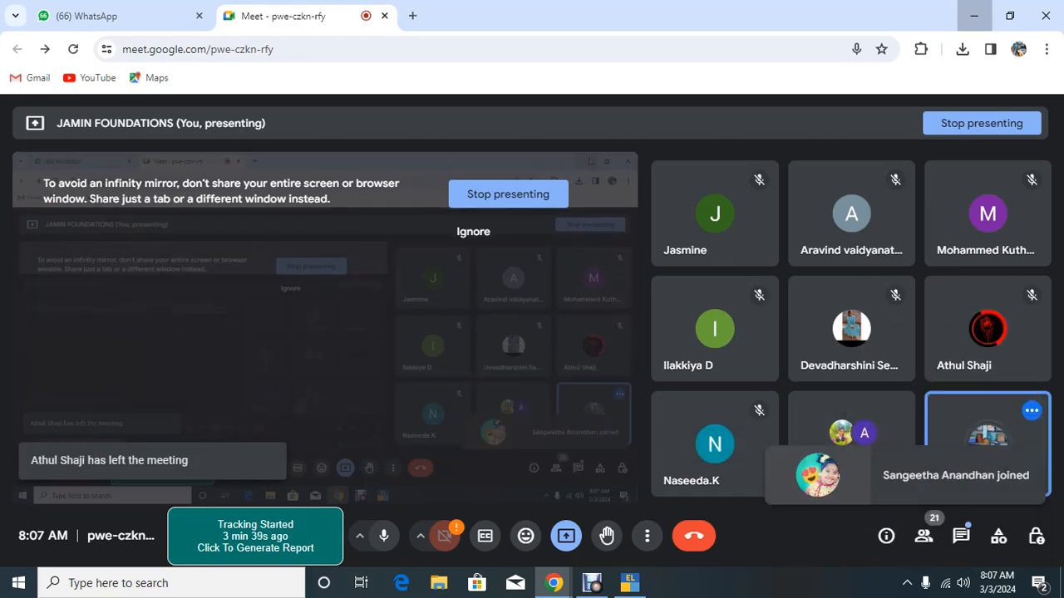
left_click(974, 16)
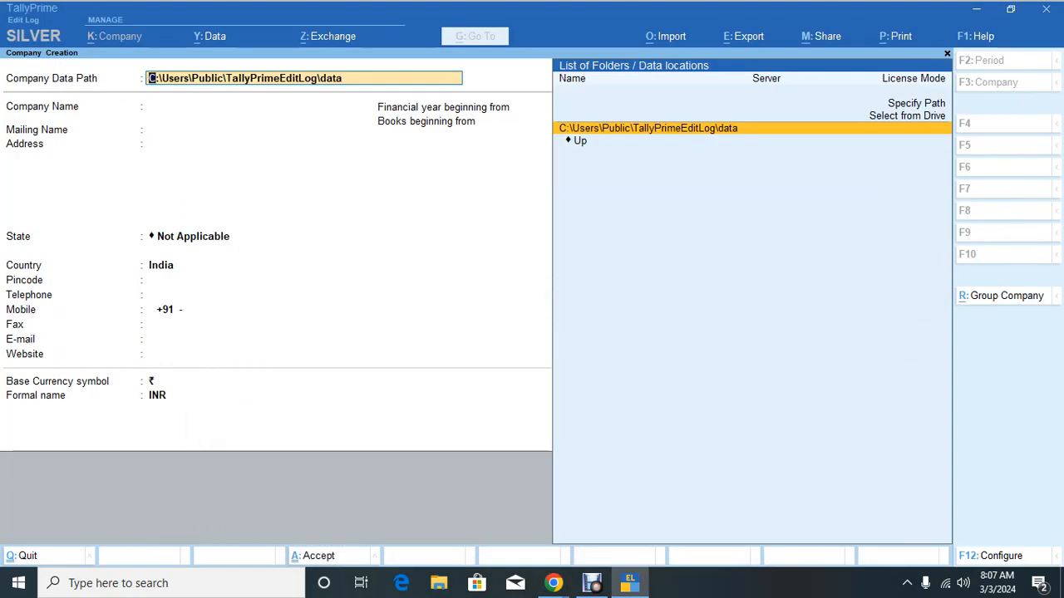
key("BackSpace")
key("Escape")
key("Escape")
key("Escape")
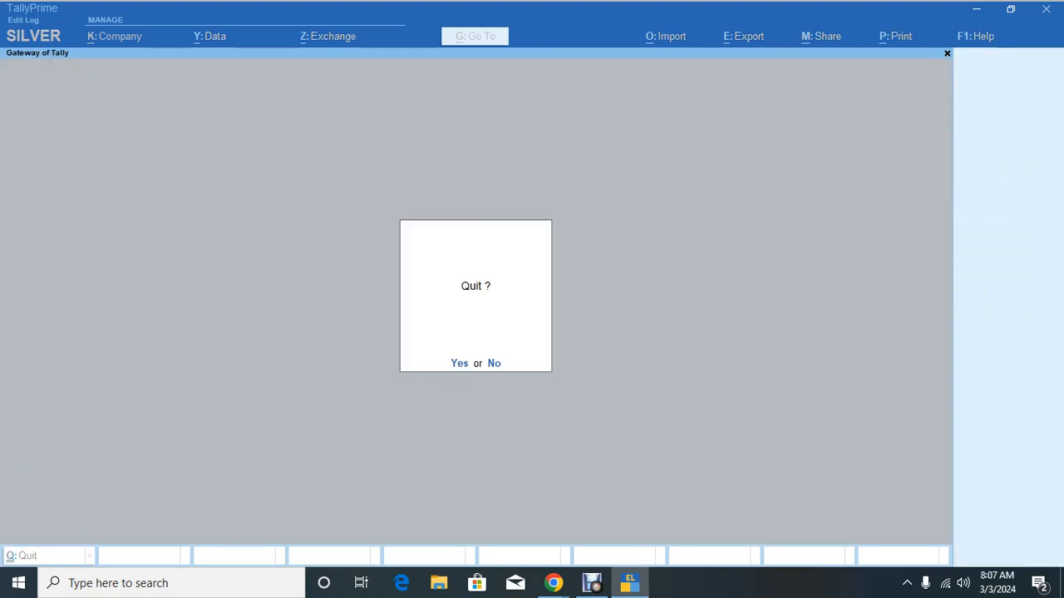
key("Return")
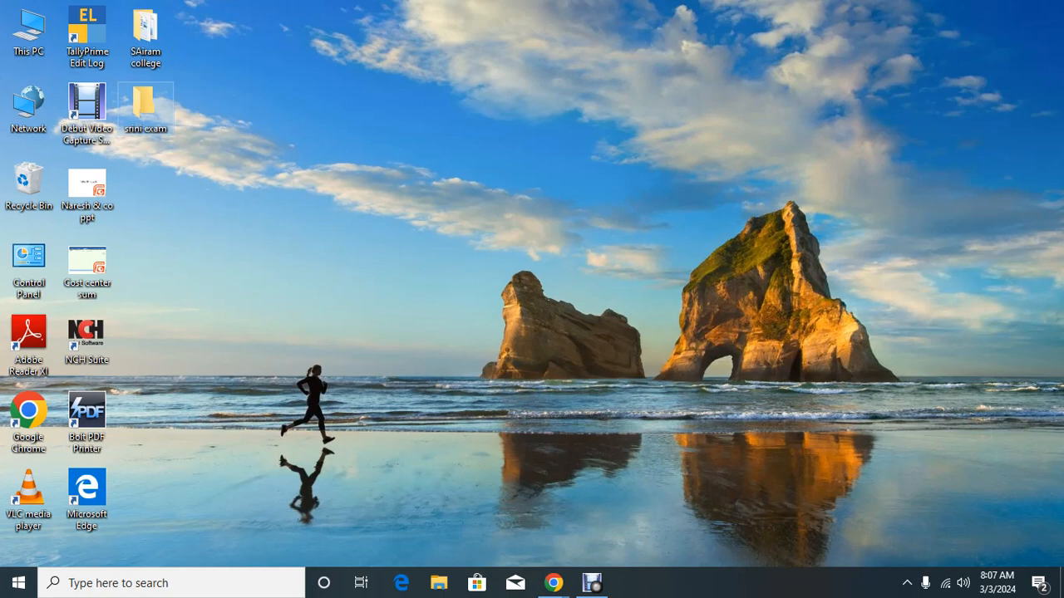
key("shift+Delete")
Step: Confirm permanent deletion of the old folder and create a fresh desktop folder 'srini exam'
key("Return")
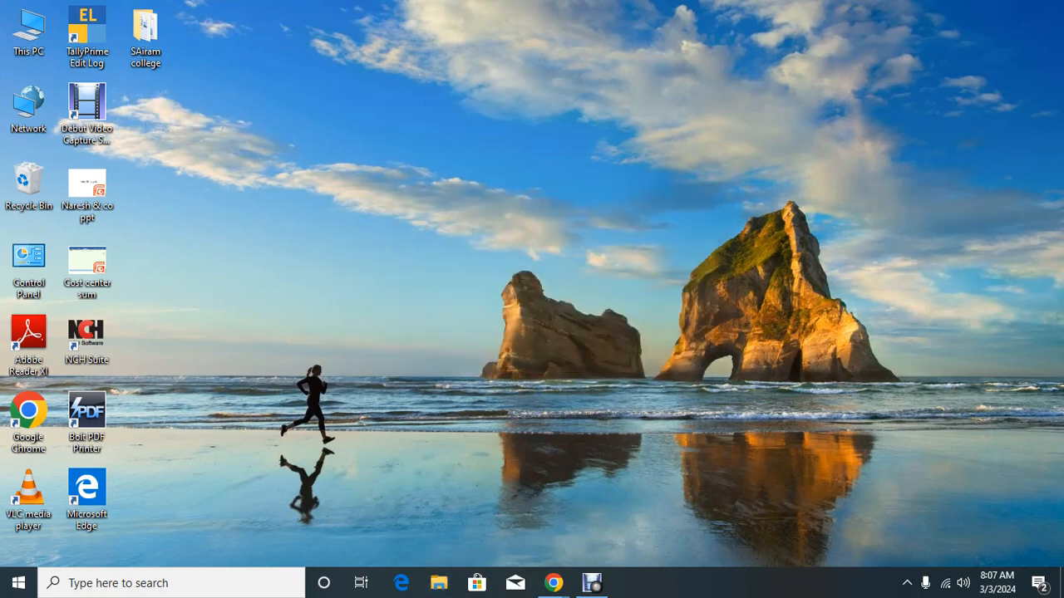
right_click(368, 106)
mouse_move(465, 231)
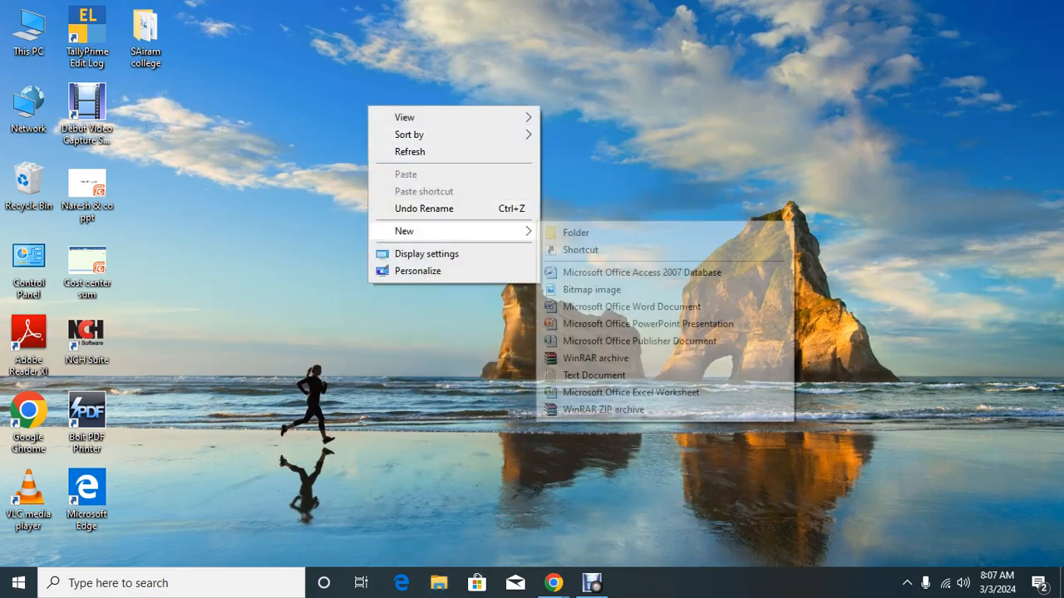
left_click(575, 233)
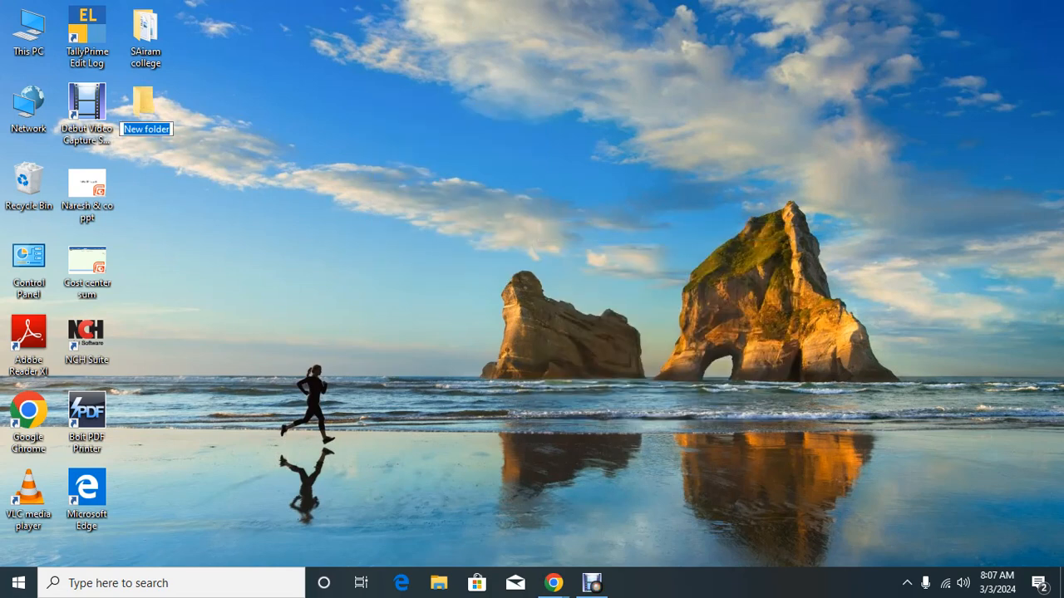
type("srini")
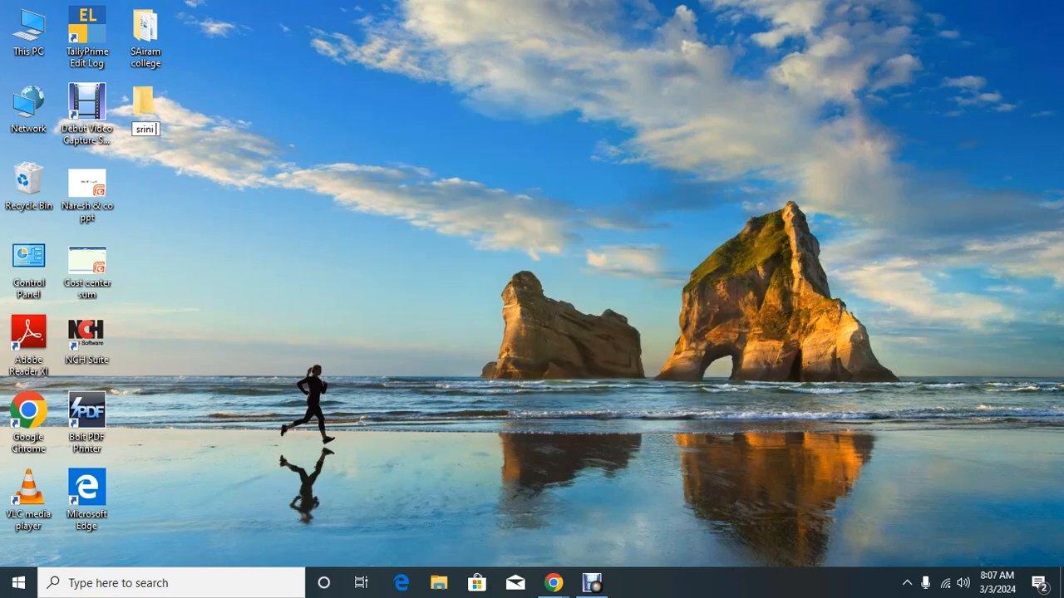
type(" exam")
key("Return")
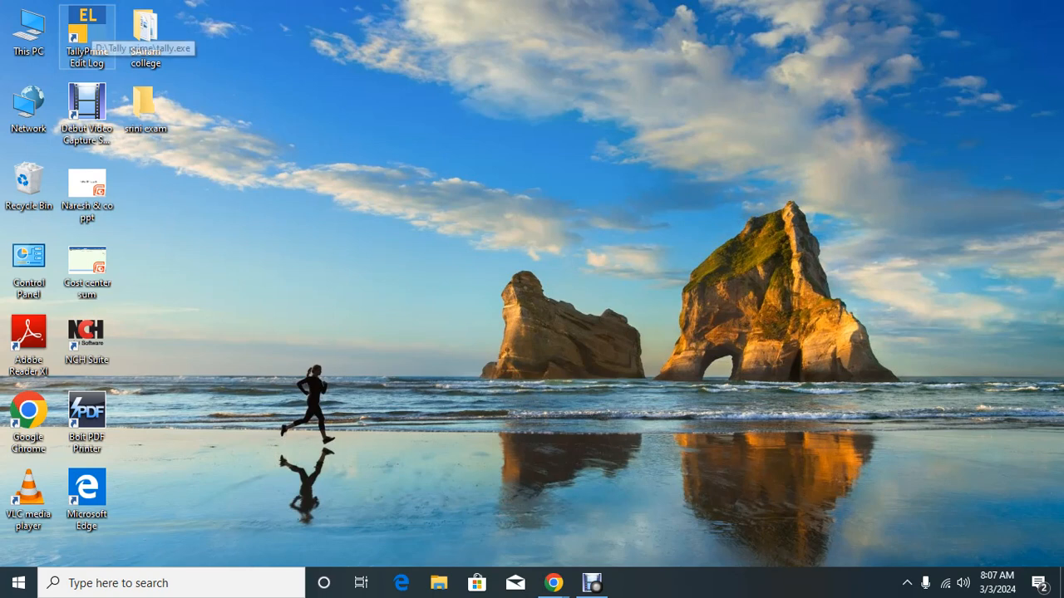
Step: Relaunch TallyPrime Edit Log, start Create Company and move to the data path locations
double_click(87, 33)
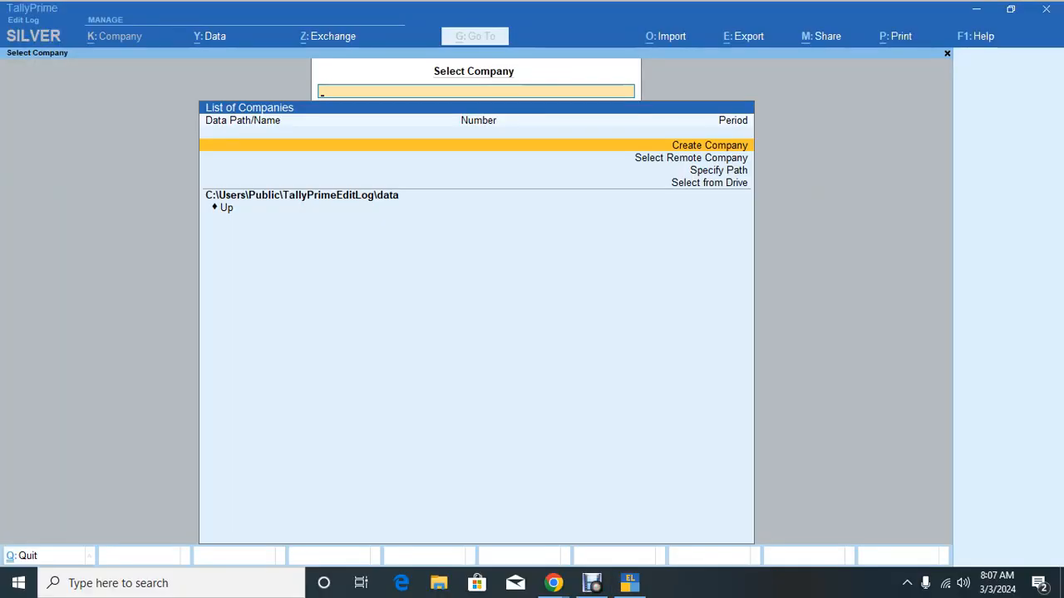
key("Return")
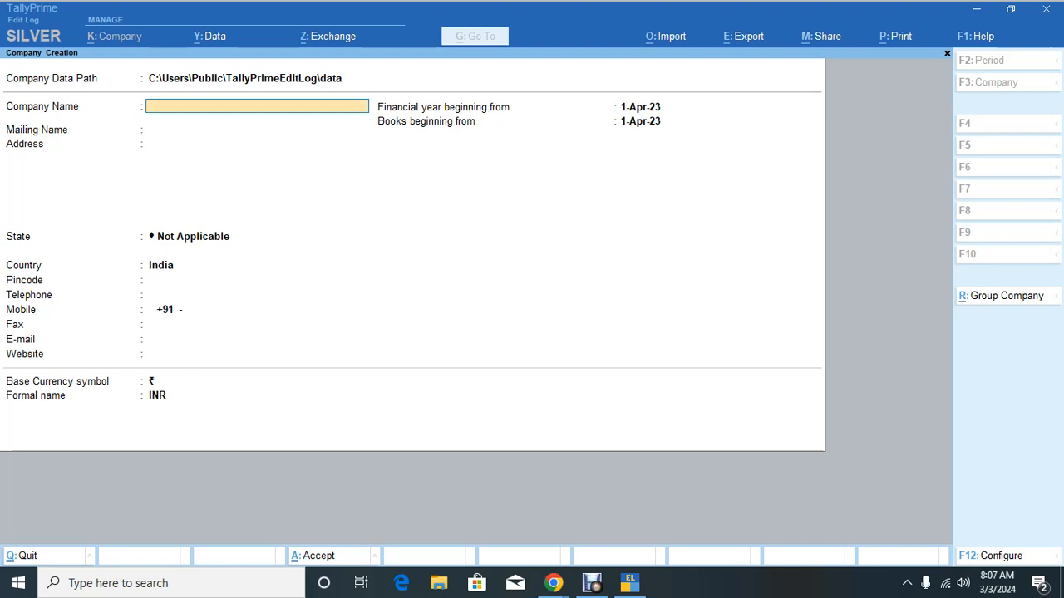
key("BackSpace")
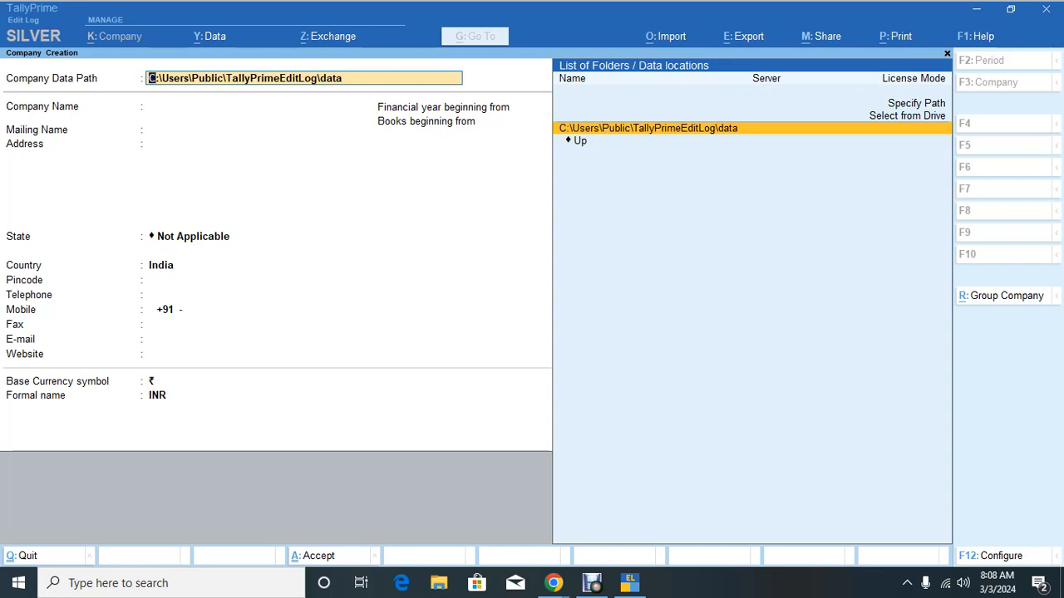
Step: Point the company data location to C:\Users\User\Desktop\srini exam via Select from Drive
key("Up")
key("Return")
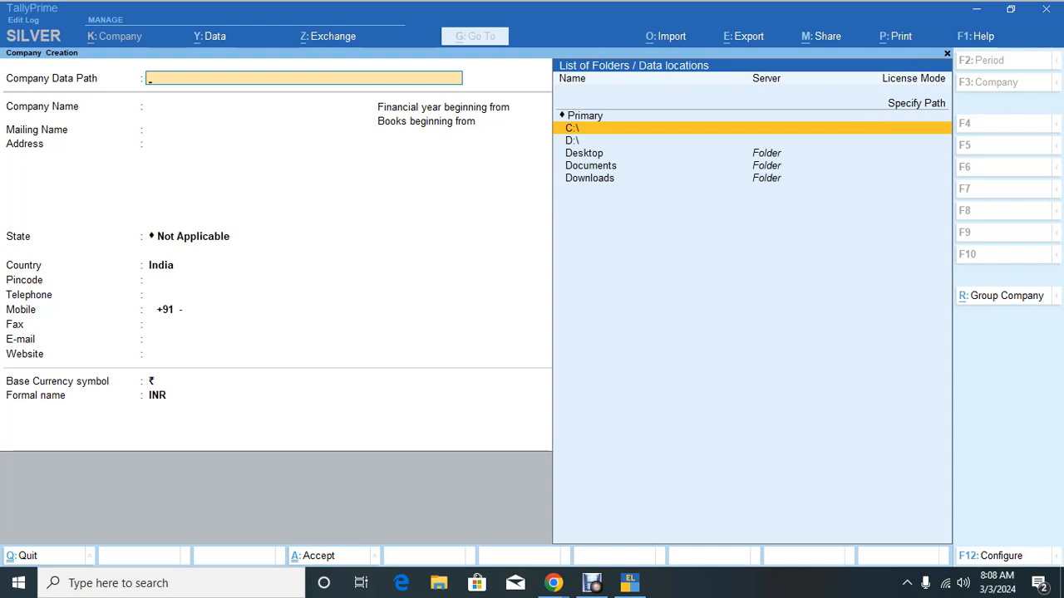
key("Down")
key("Down")
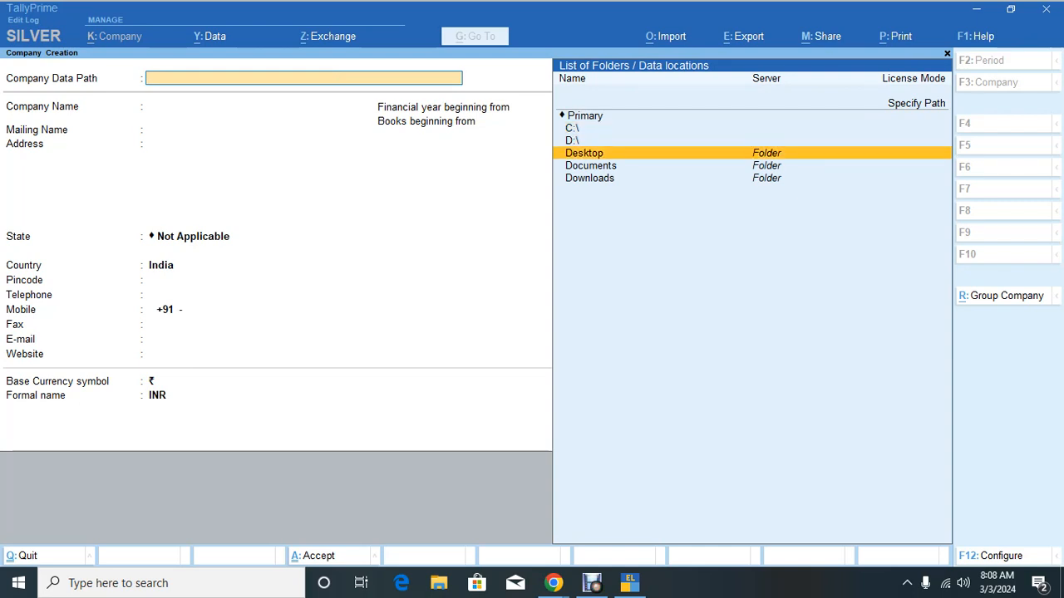
key("Return")
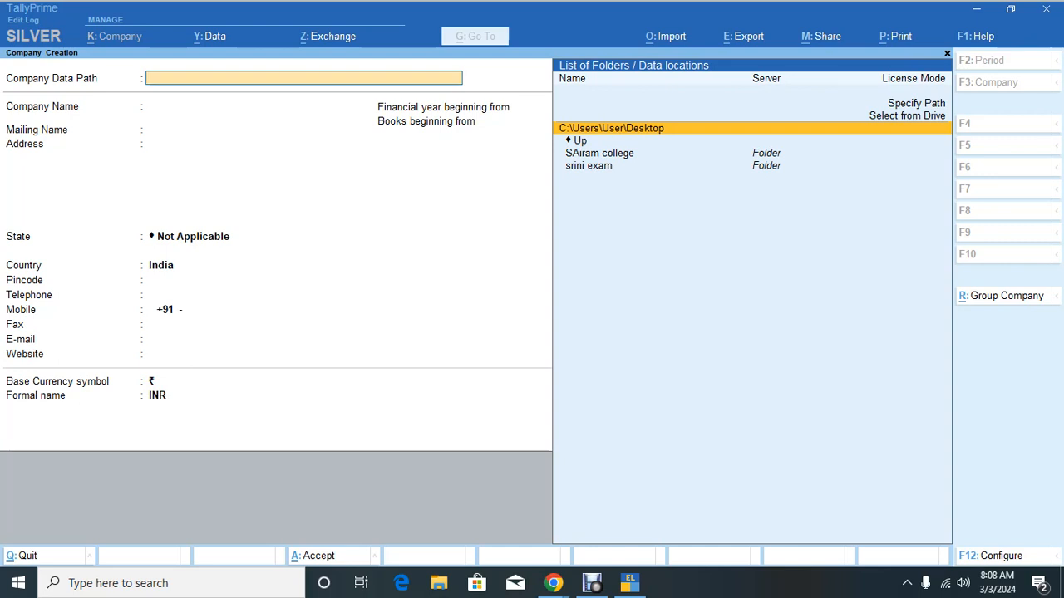
key("Down")
key("Down")
key("Down")
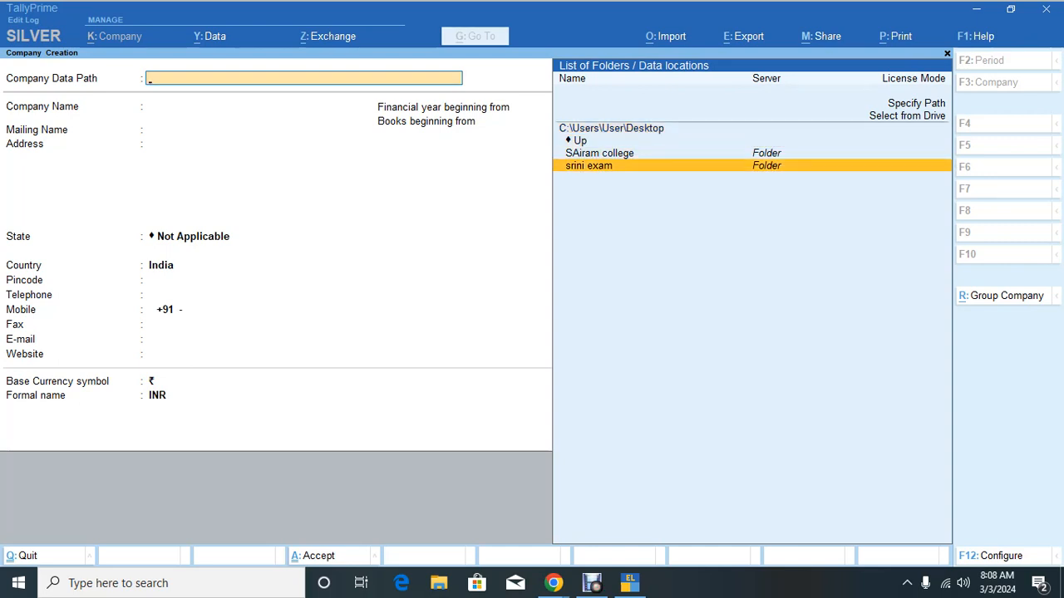
key("Return")
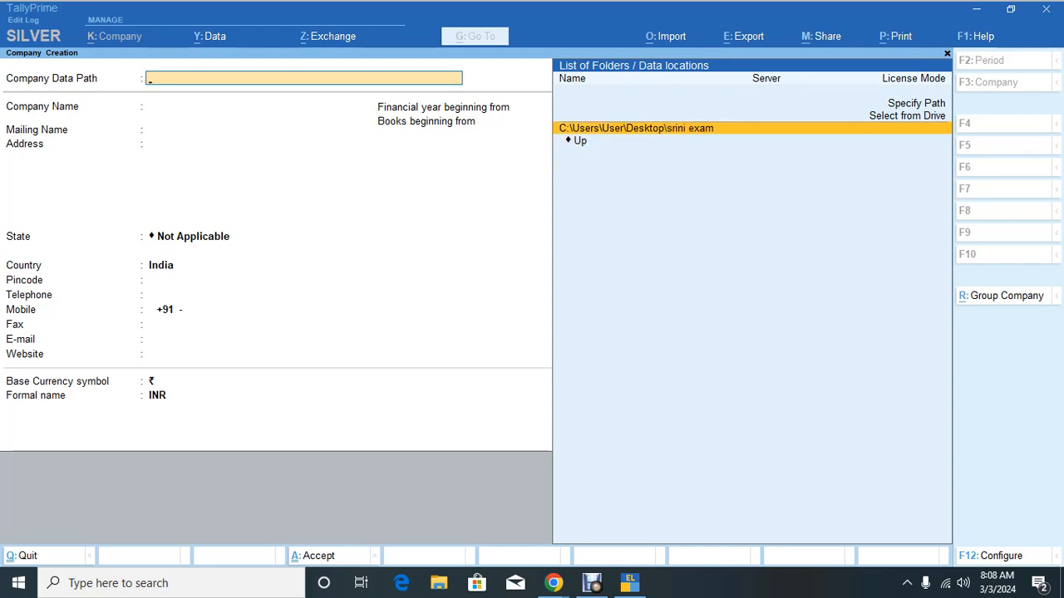
key("Return")
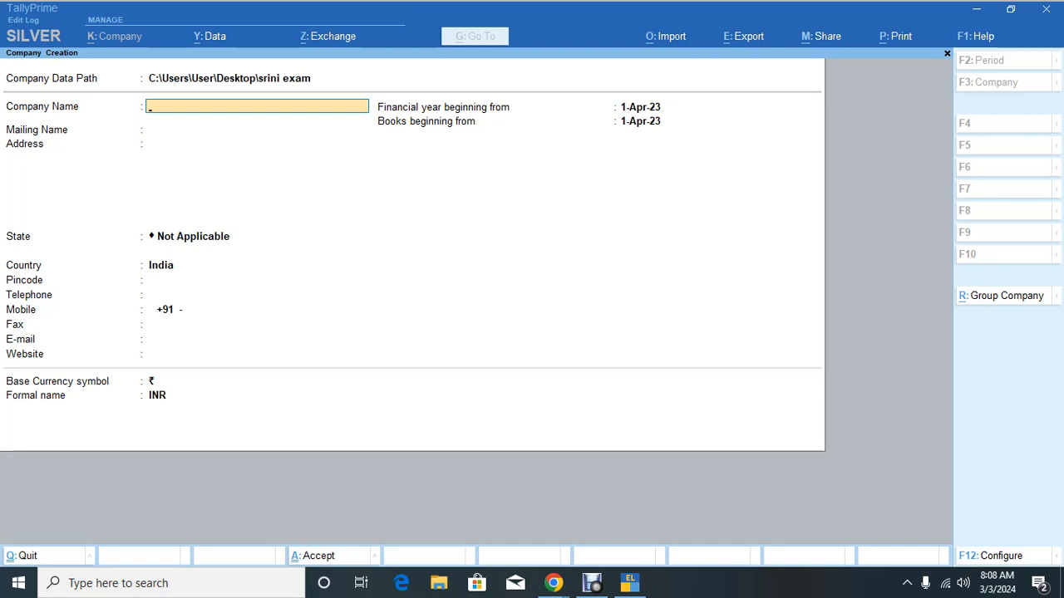
Step: Enter the company name SRINIVASAN & CO and its three-line postal address
type("SRINIVASAN & CO")
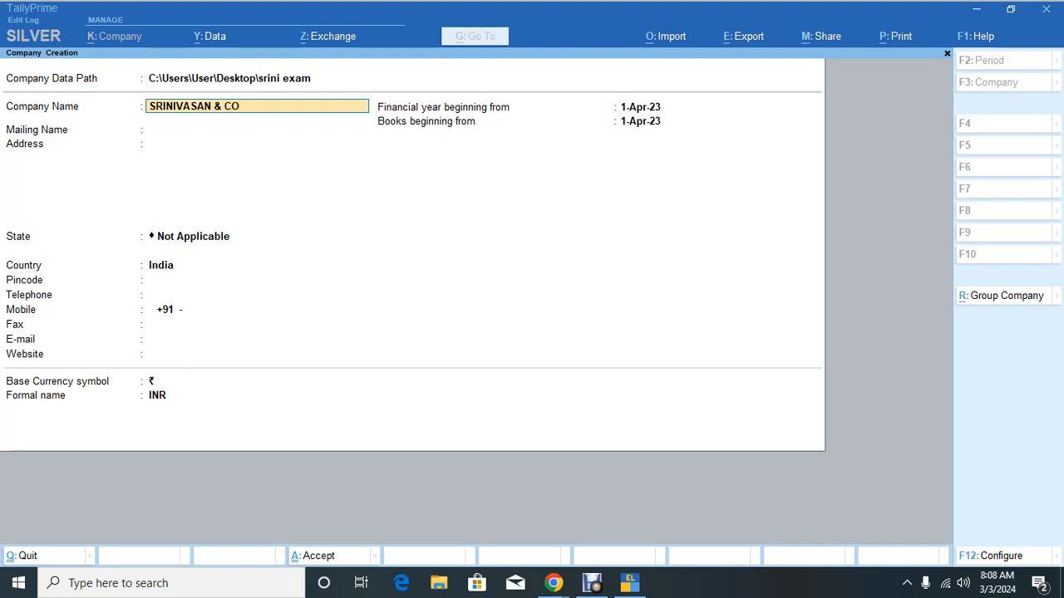
key("Return")
key("Return")
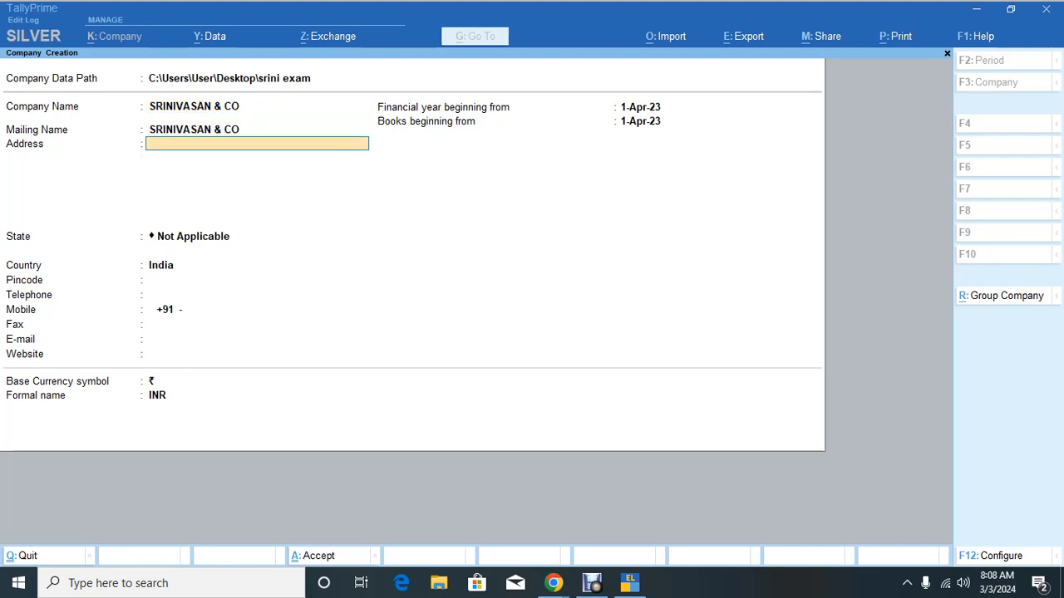
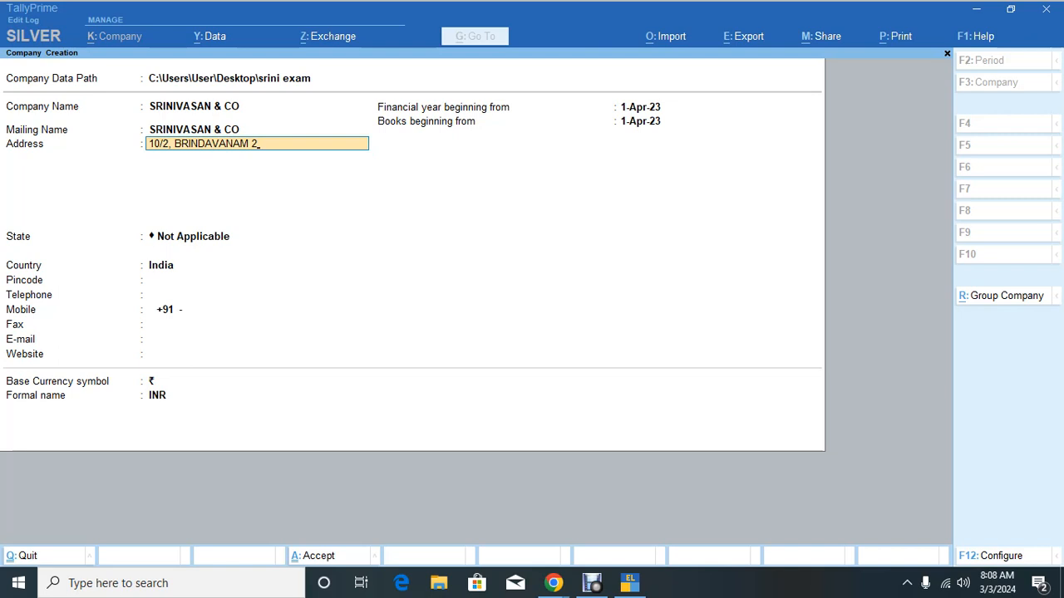
key("Return")
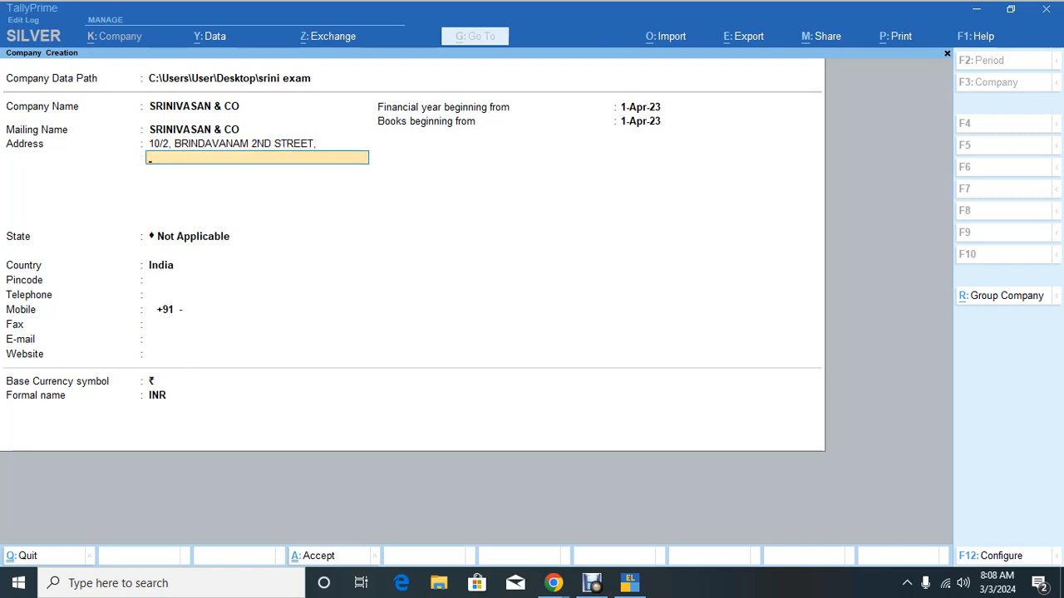
key("Return")
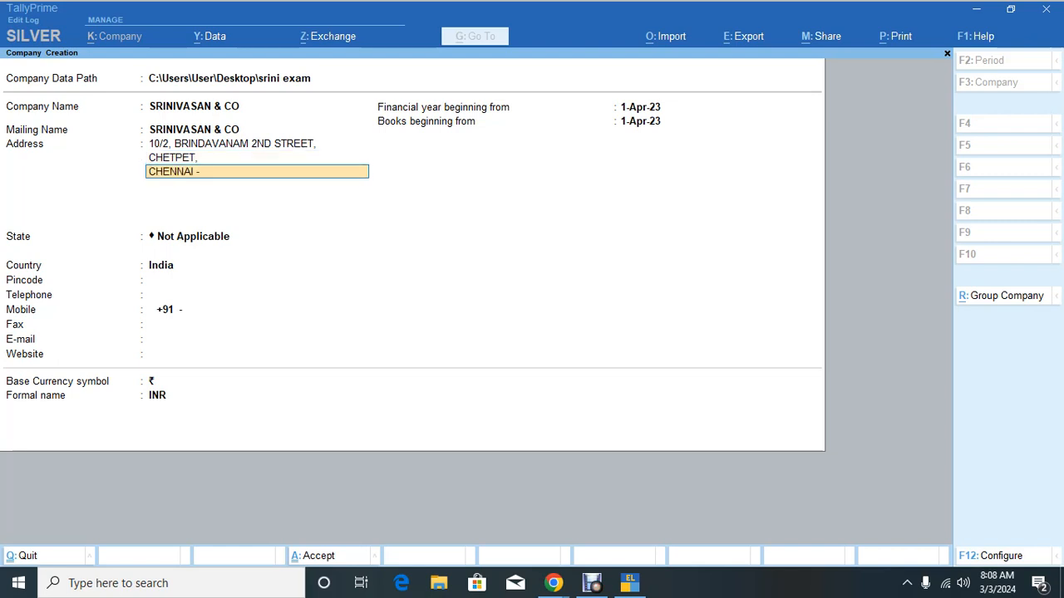
key("Return")
key("Return")
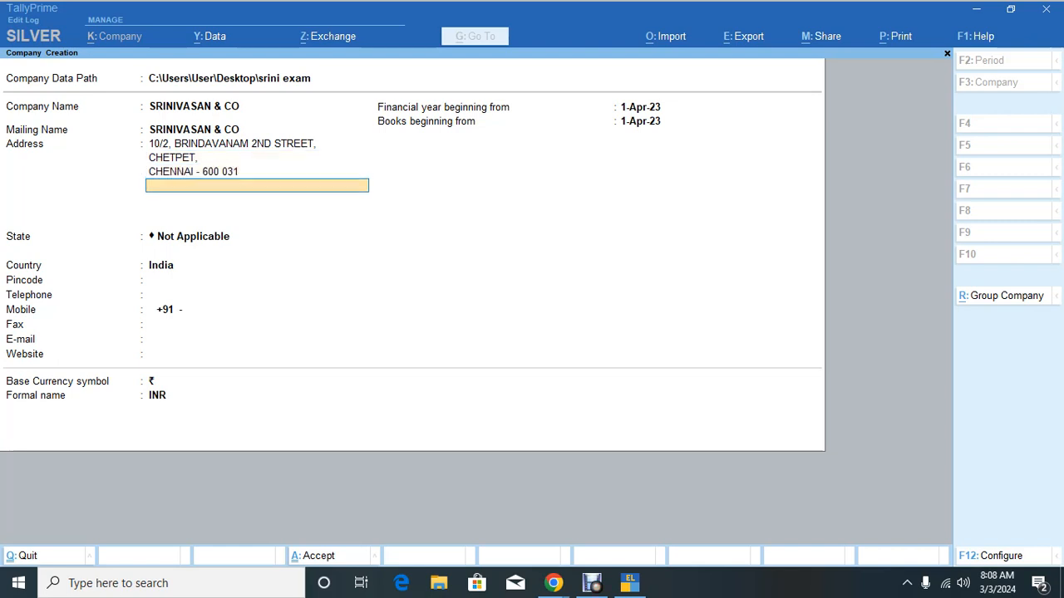
Step: Choose Tamil Nadu as the state and fill in pincode, telephone, mobile and e-mail
type("ta")
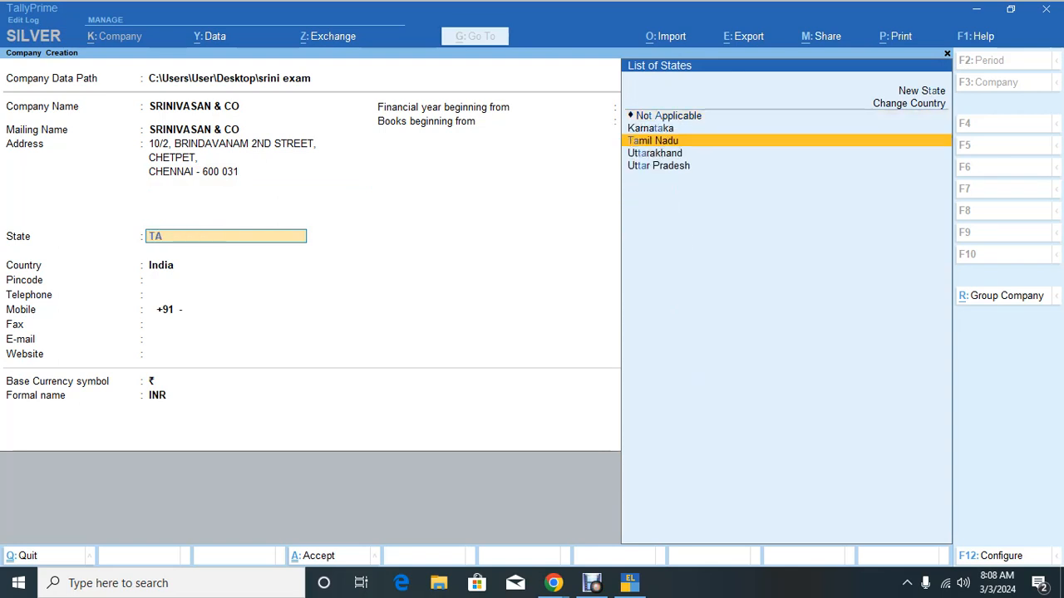
key("Return")
type("60")
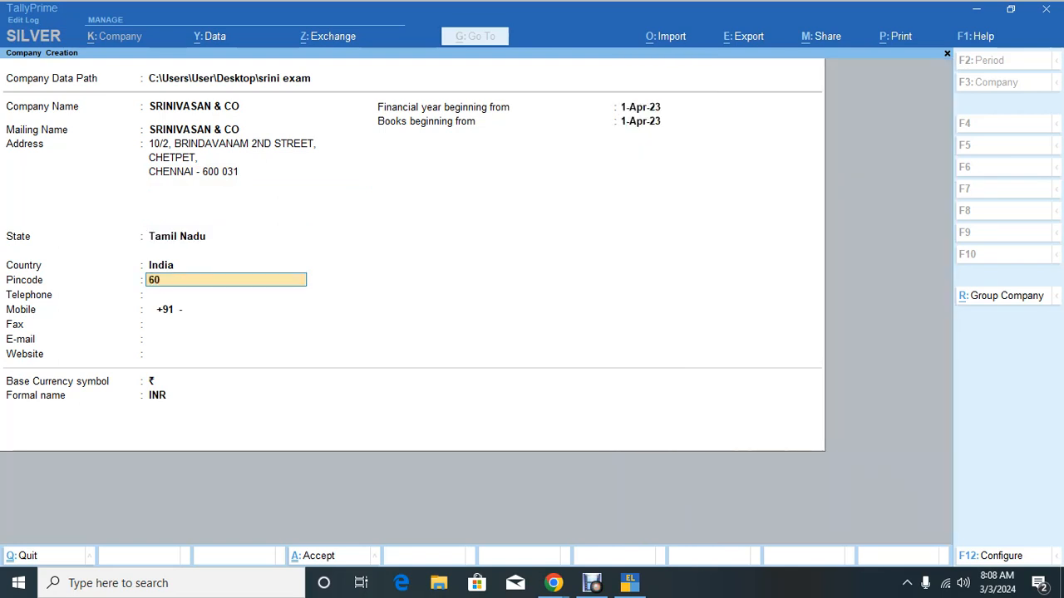
type("0 031")
key("Return")
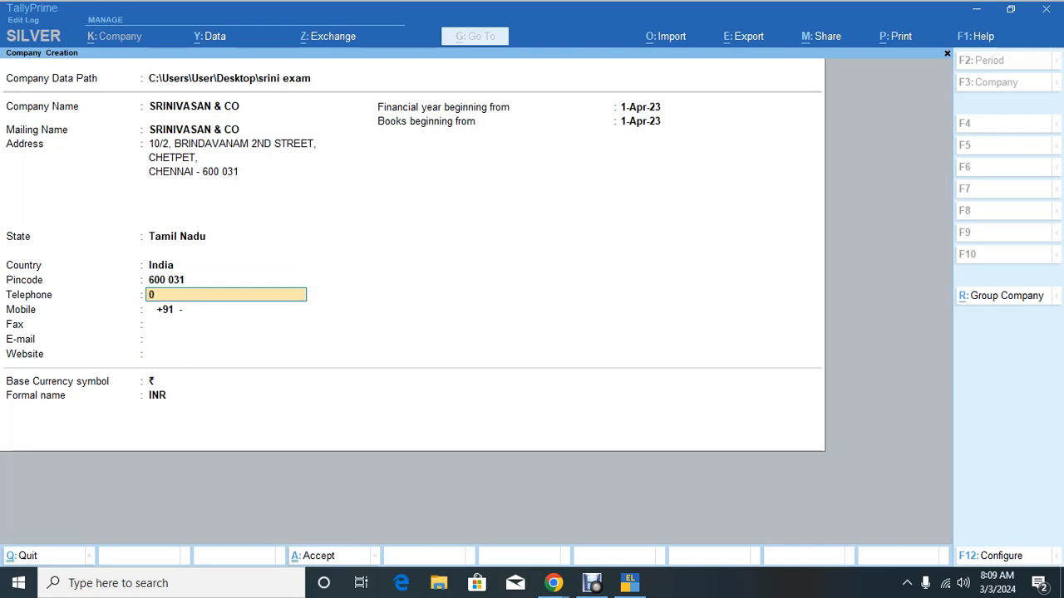
key("Return")
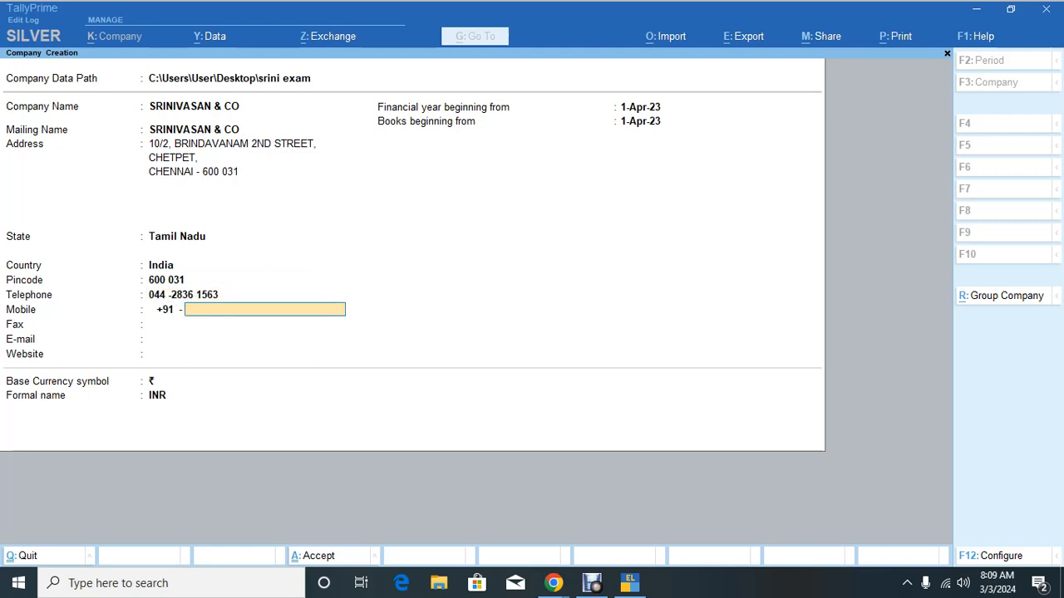
key("Return")
key("Return")
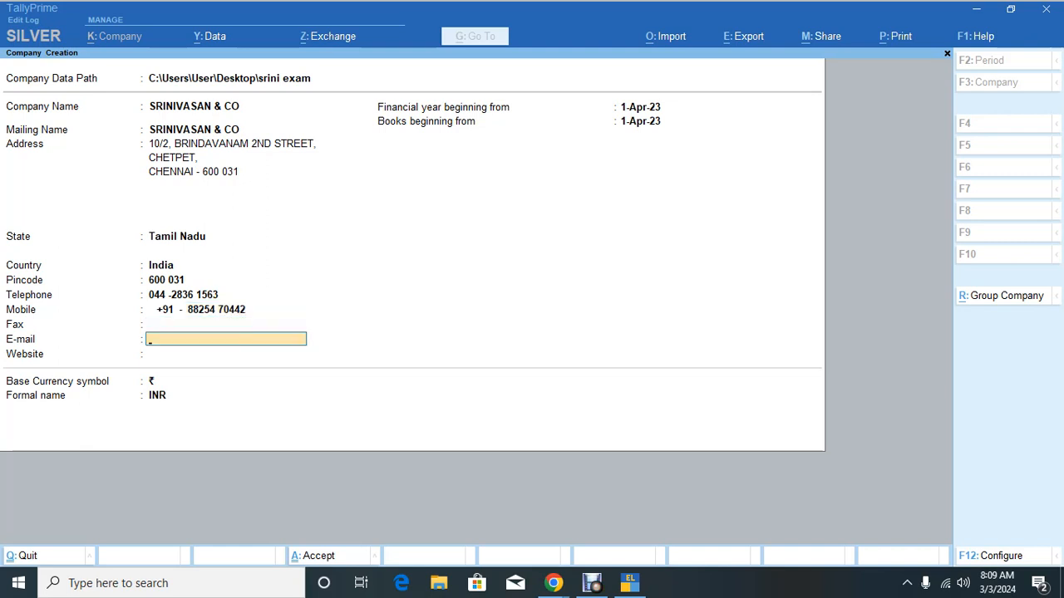
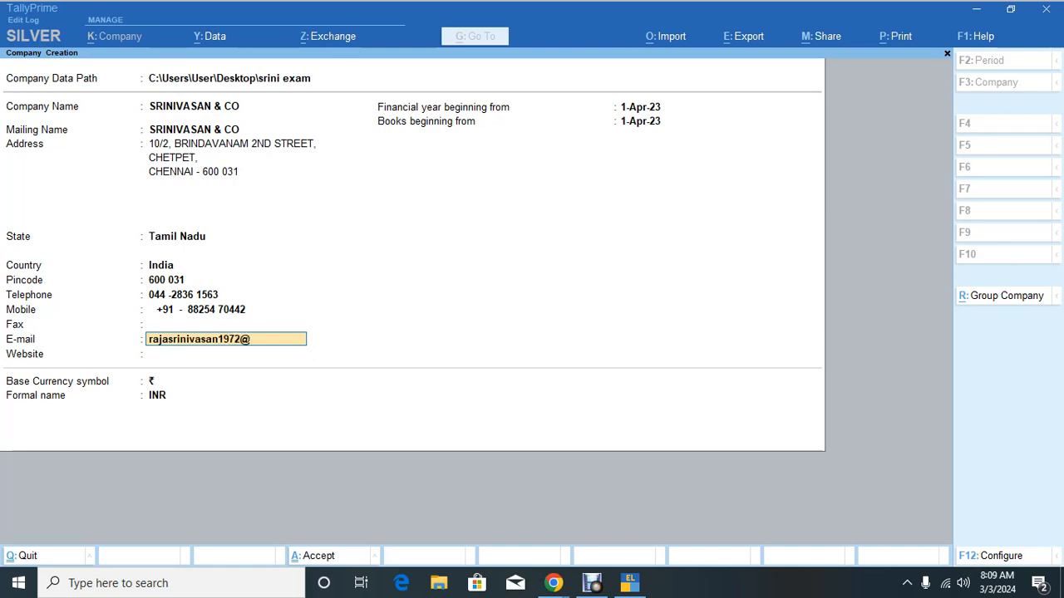
key("Return")
key("Return")
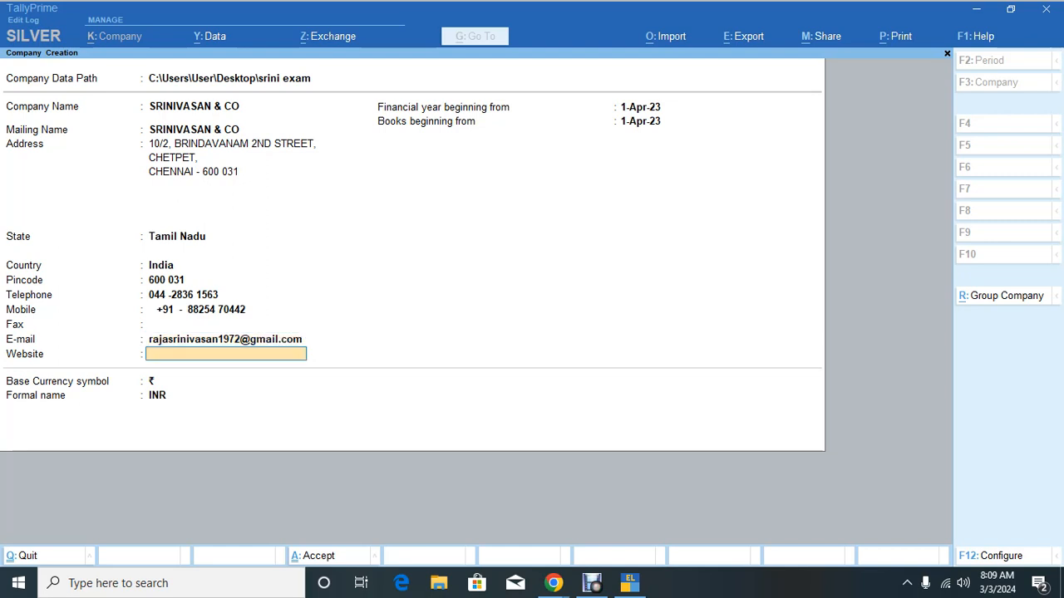
key("Return")
key("Return")
key("Return")
key("Return")
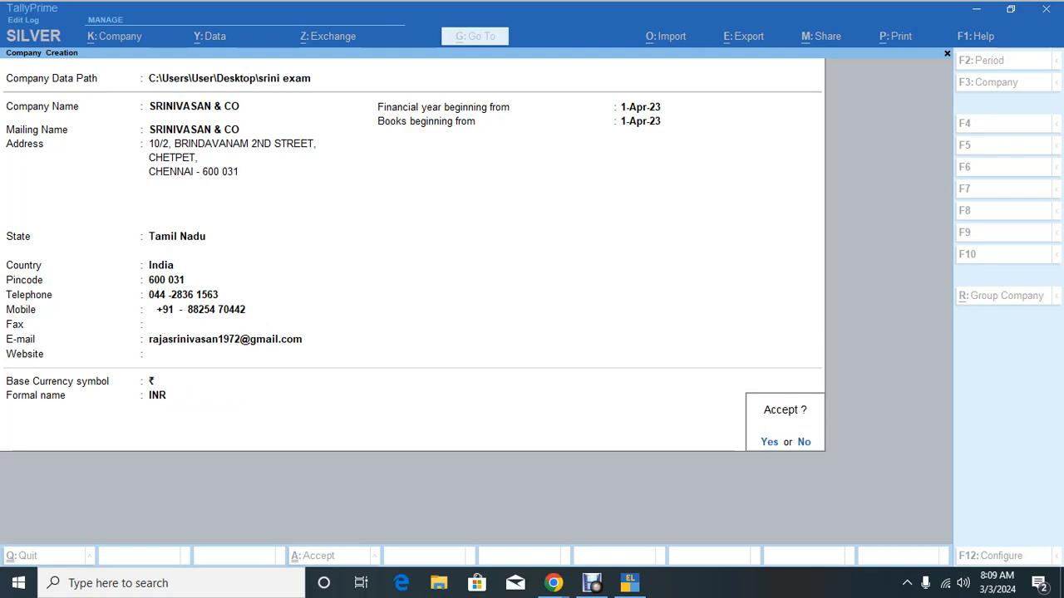
Step: Accept the company, keep the default features through to GST Details, then switch to the browser
key("Return")
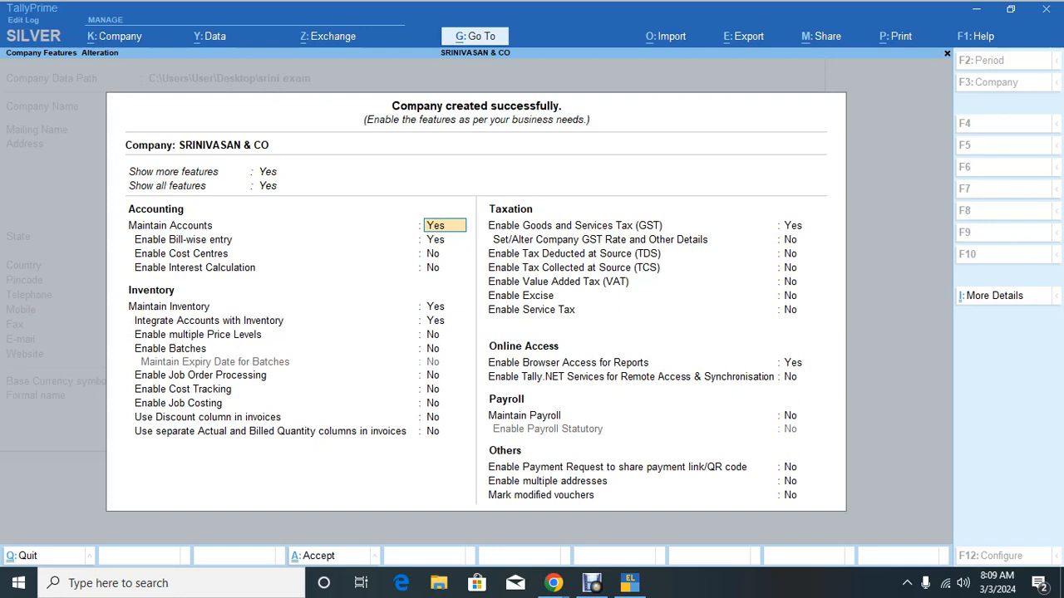
key("Return")
key("Return")
key("Return")
key("Return")
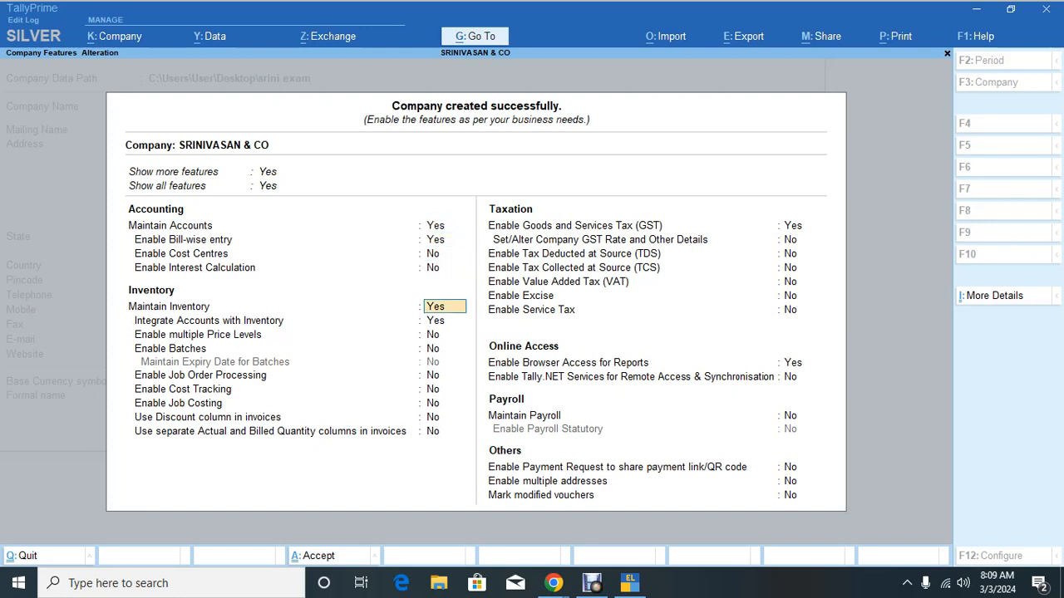
key("Return")
key("Return")
key("Return")
key("Return")
key("Return")
key("Return")
key("Return")
key("Return")
key("Return")
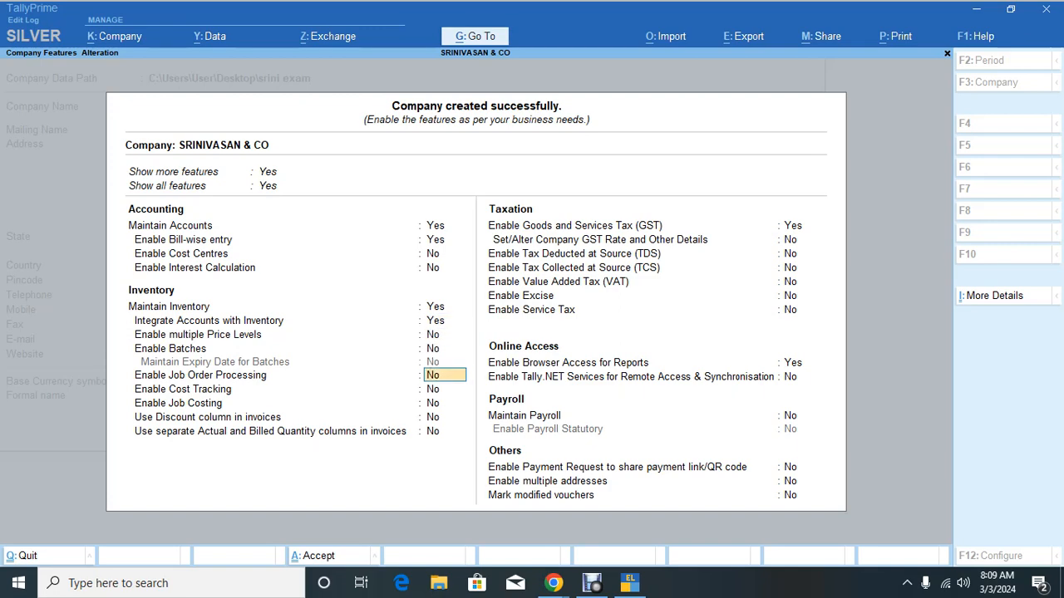
key("Return")
key("Return")
key("Return")
key("Return")
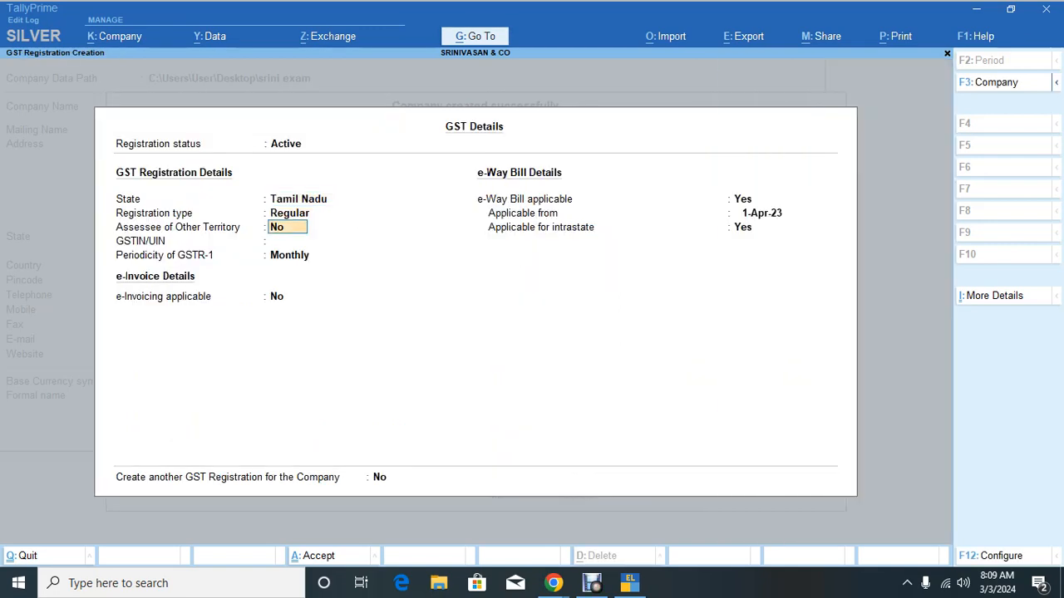
key("alt+Tab")
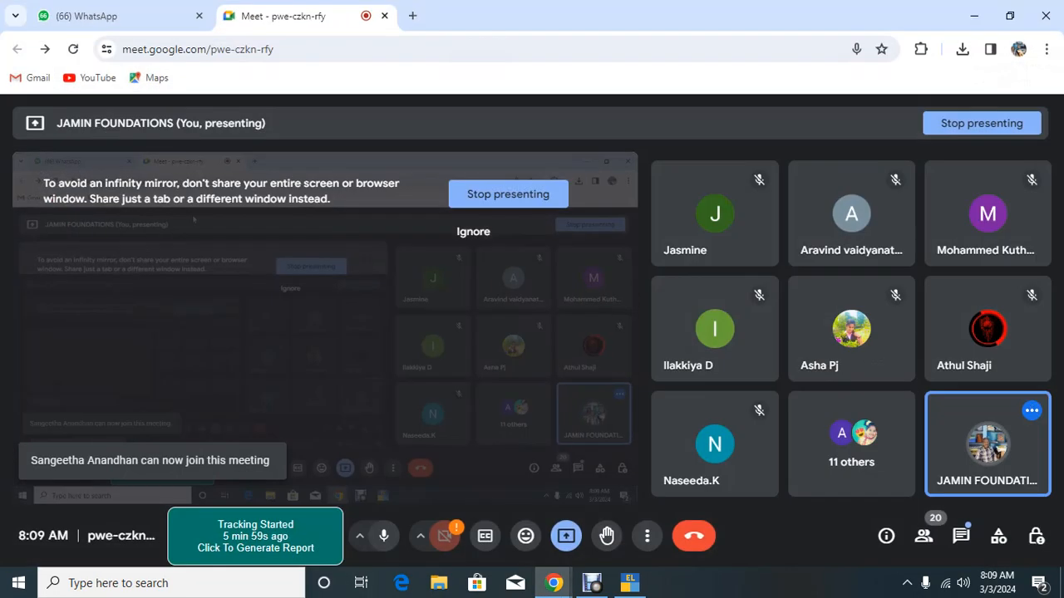
Step: Download test 1.xlsx from the WhatsApp chat and open it in Excel
left_click(91, 16)
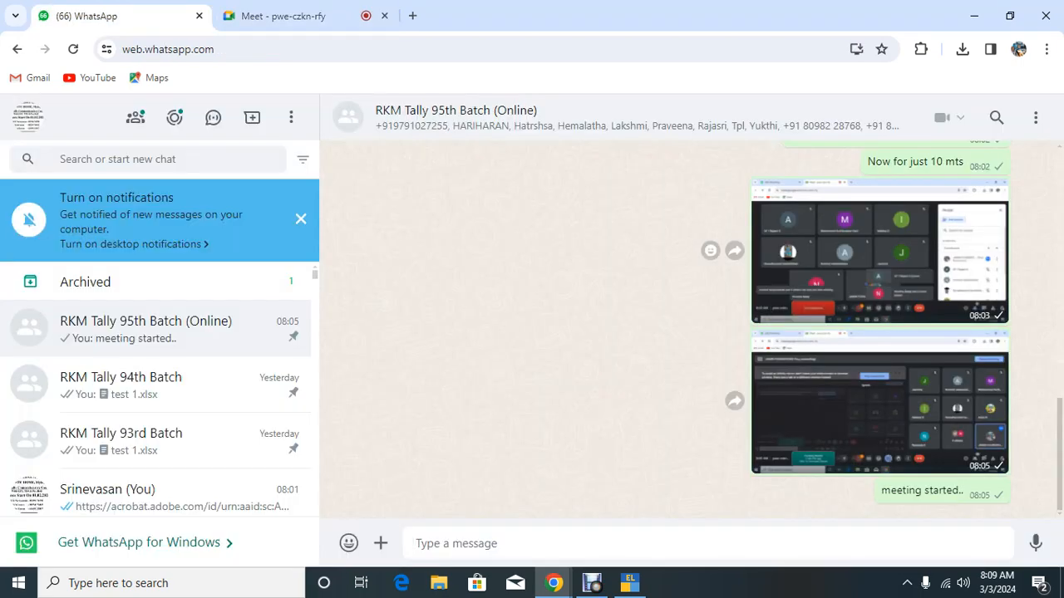
scroll(582, 258, "up", 5)
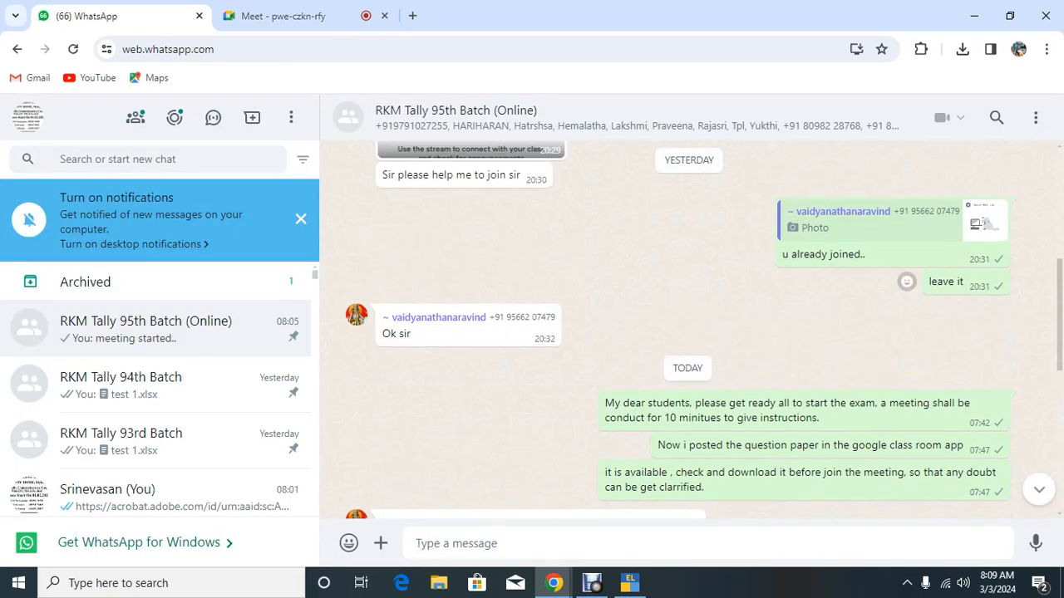
scroll(690, 332, "up", 10)
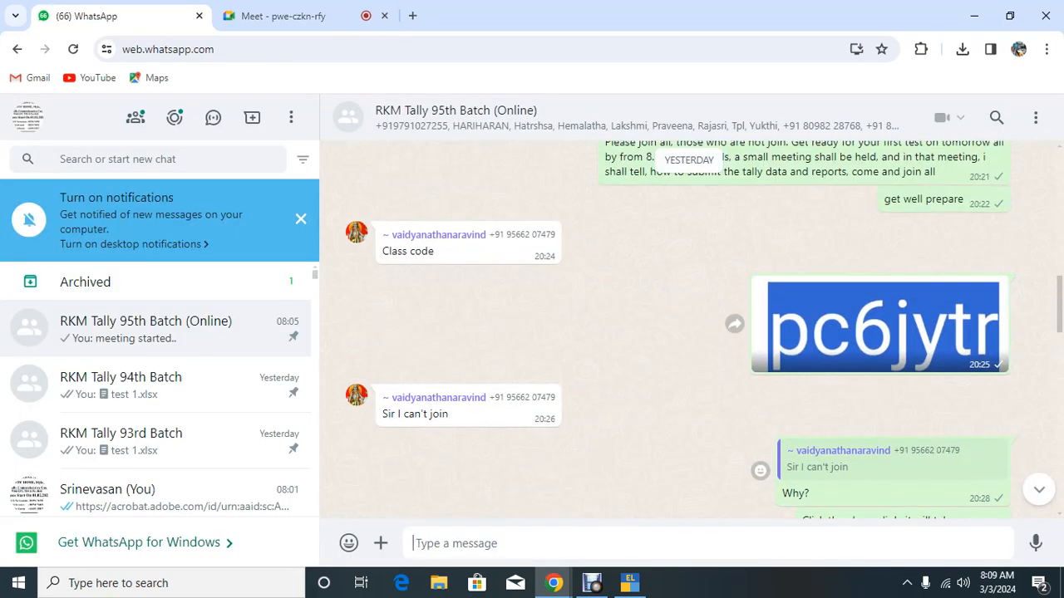
scroll(665, 332, "up", 10)
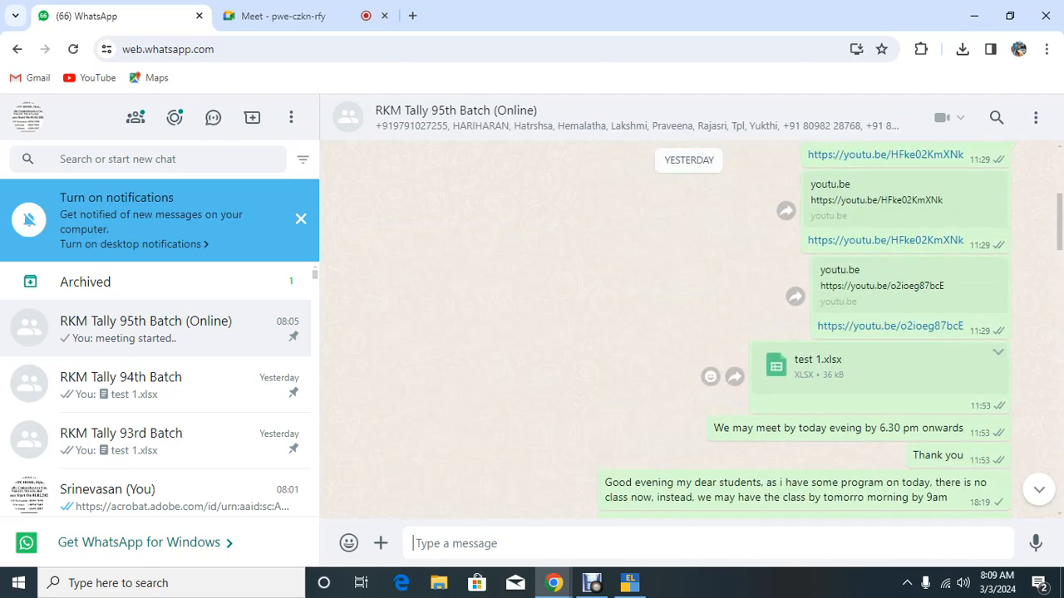
left_click(827, 360)
left_click(962, 49)
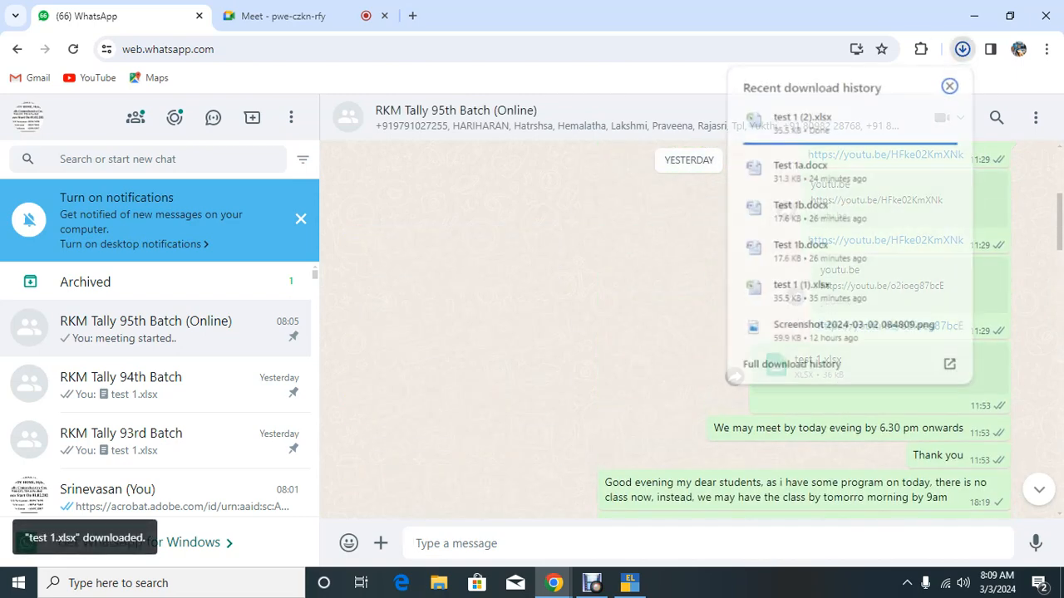
left_click(805, 121)
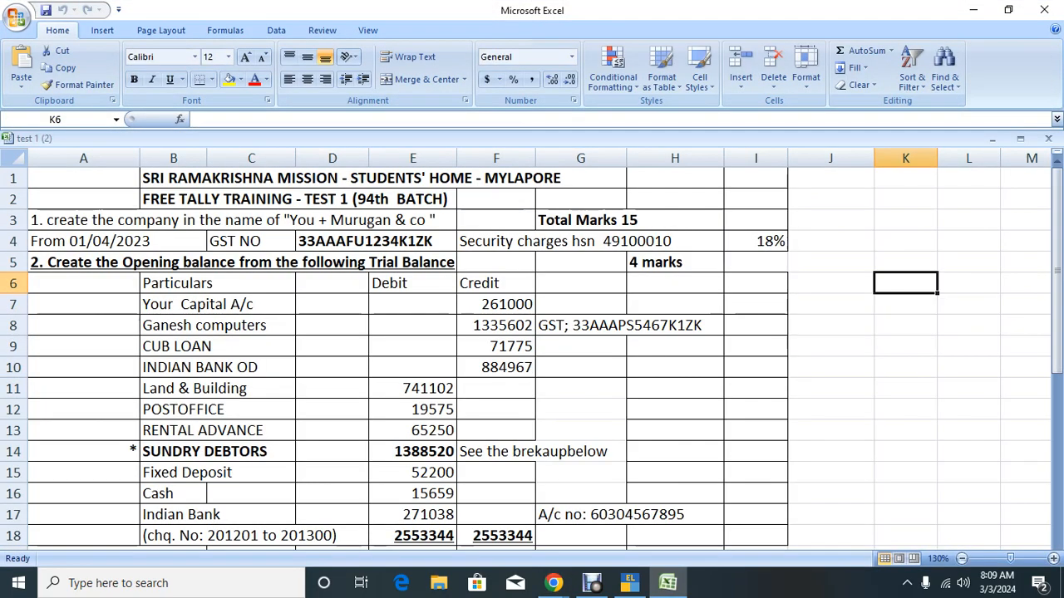
Step: Copy the GSTIN from cell D4 and return to TallyPrime
left_click(368, 241)
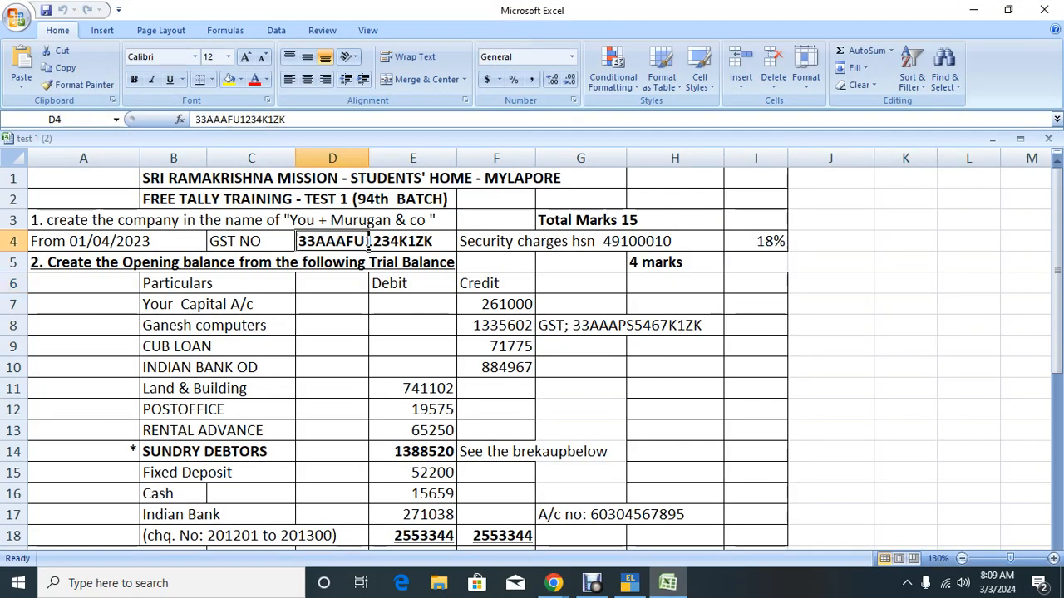
key("ctrl+c")
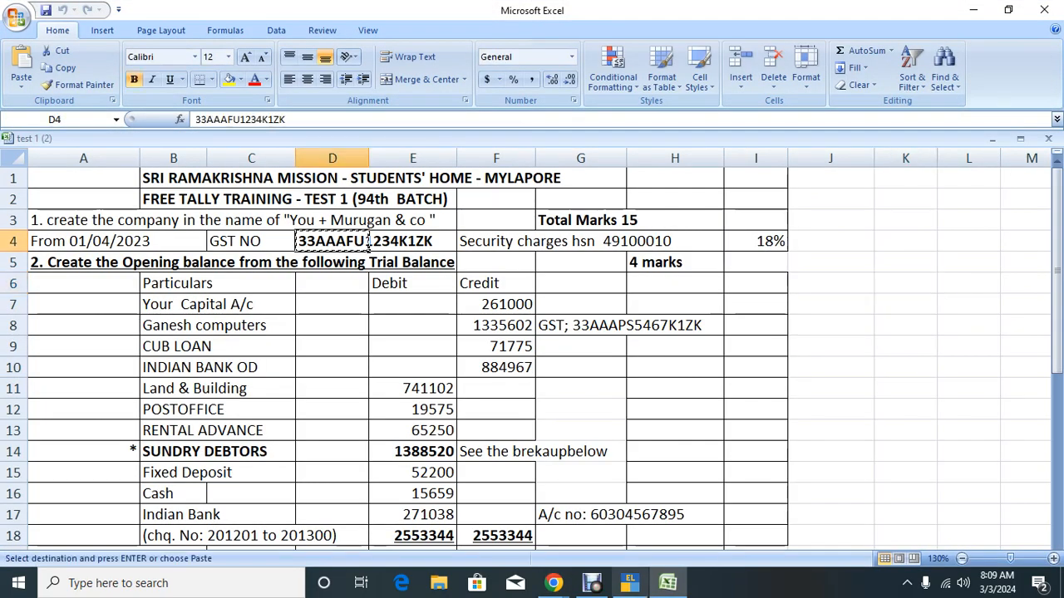
left_click(629, 583)
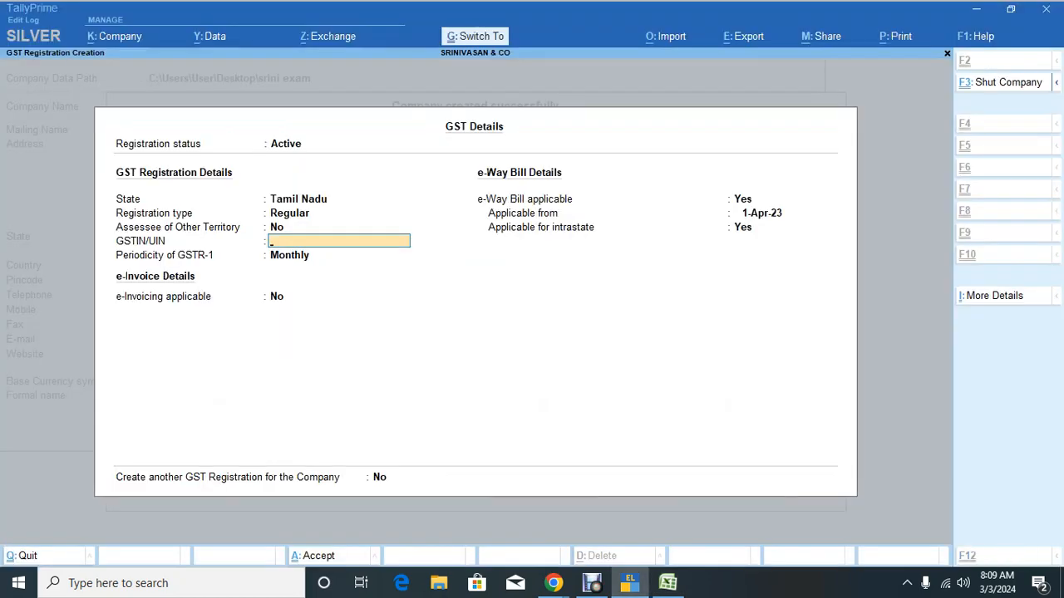
Step: Paste the GSTIN, keep Monthly GSTR-1 periodicity and accept the company details
key("ctrl+v")
key("Return")
key("Return")
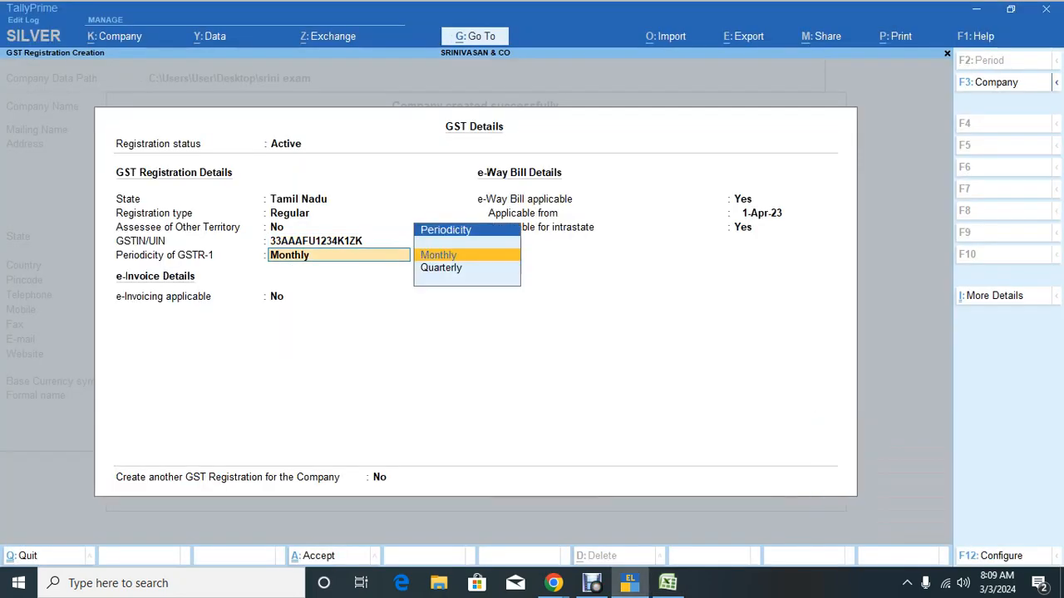
key("Return")
key("Return")
key("Return")
key("Return")
key("Return")
key("Return")
key("Return")
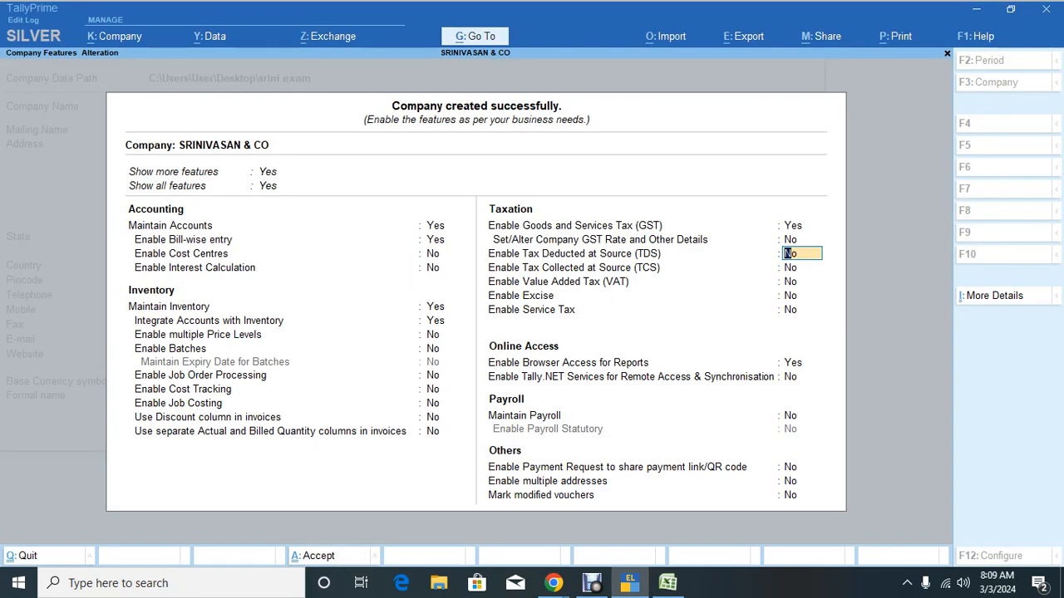
key("ctrl+a")
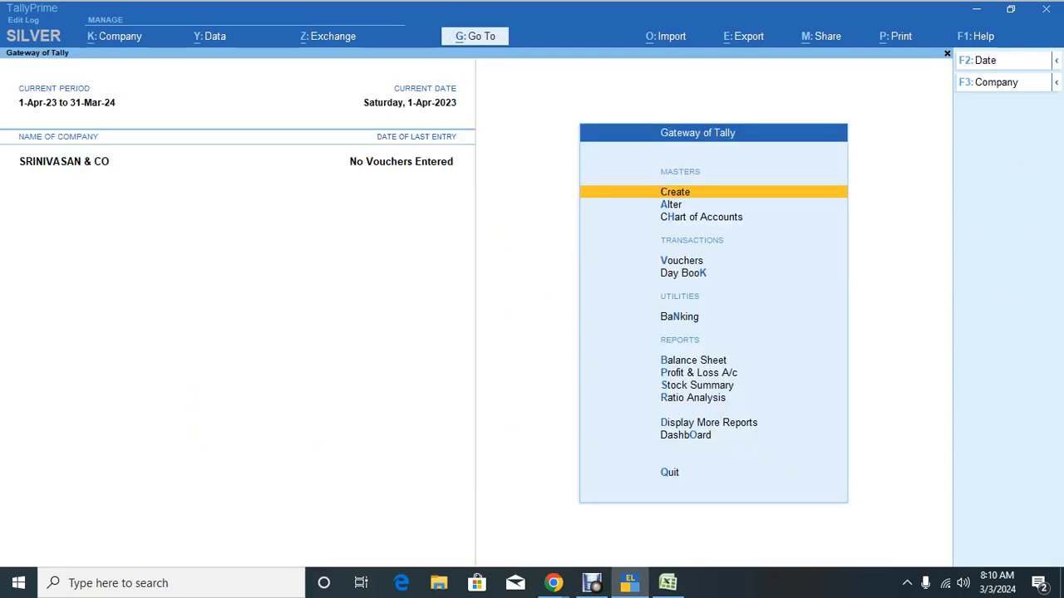
Step: Shut the SRINIVASAN & CO company and minimize TallyPrime
key("alt+k")
key("h")
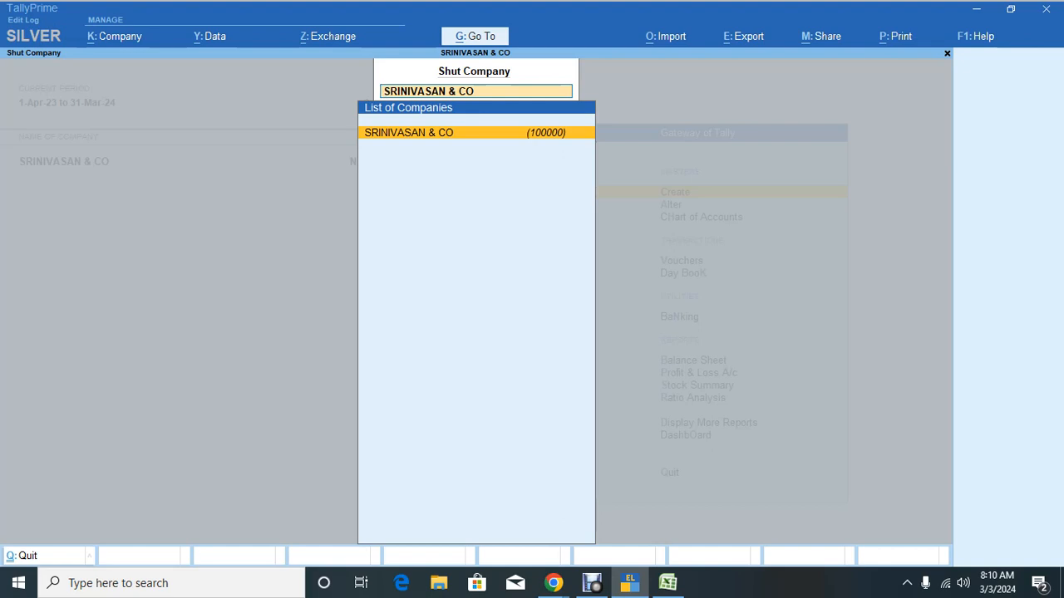
key("Return")
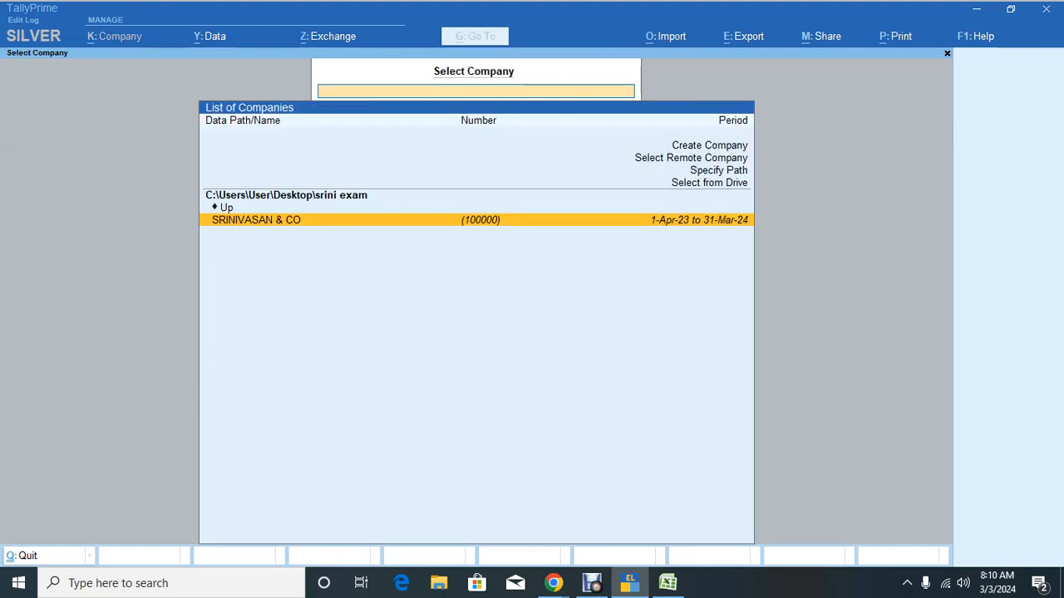
left_click(976, 8)
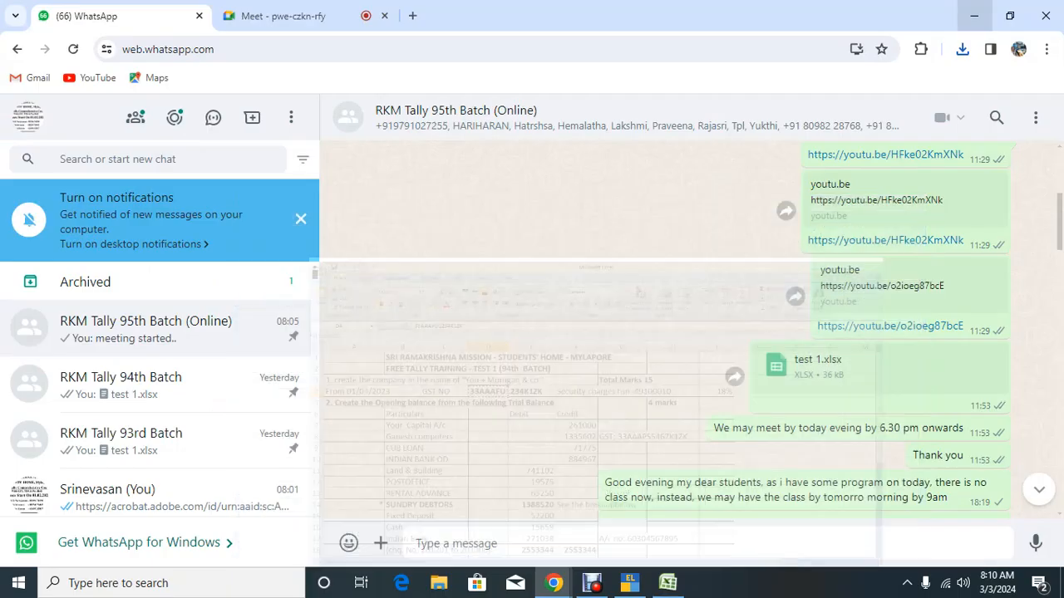
Step: Minimize Excel and Chrome and open the srini exam folder, revealing folder 100000
left_click(972, 10)
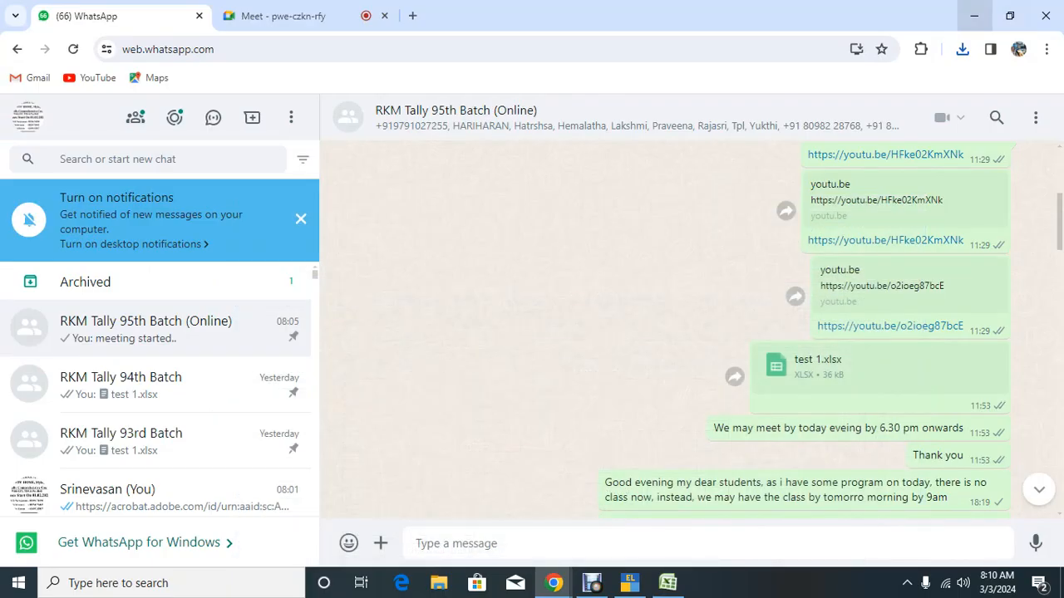
left_click(974, 15)
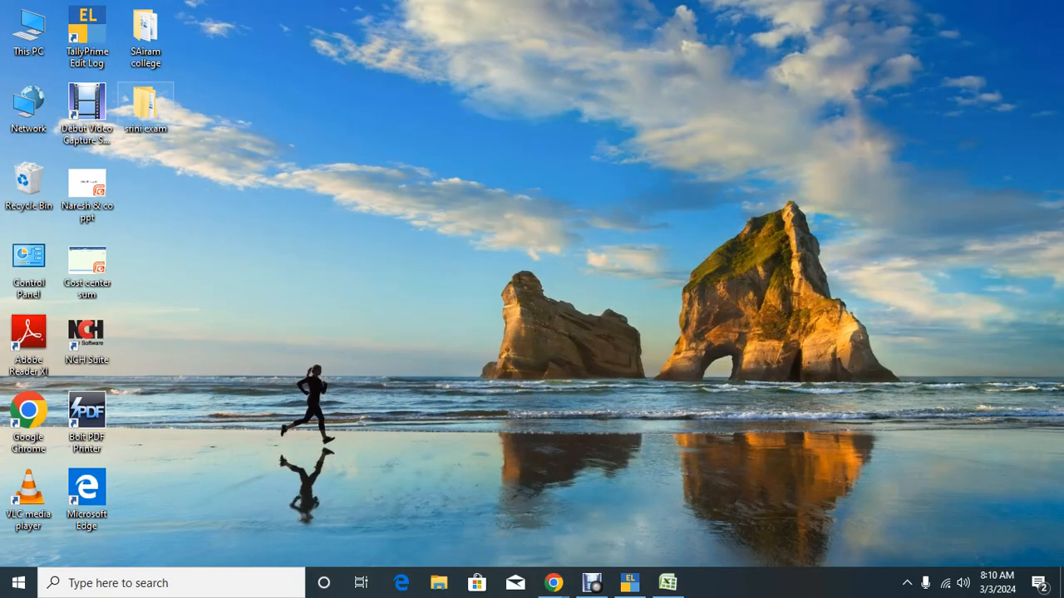
double_click(144, 104)
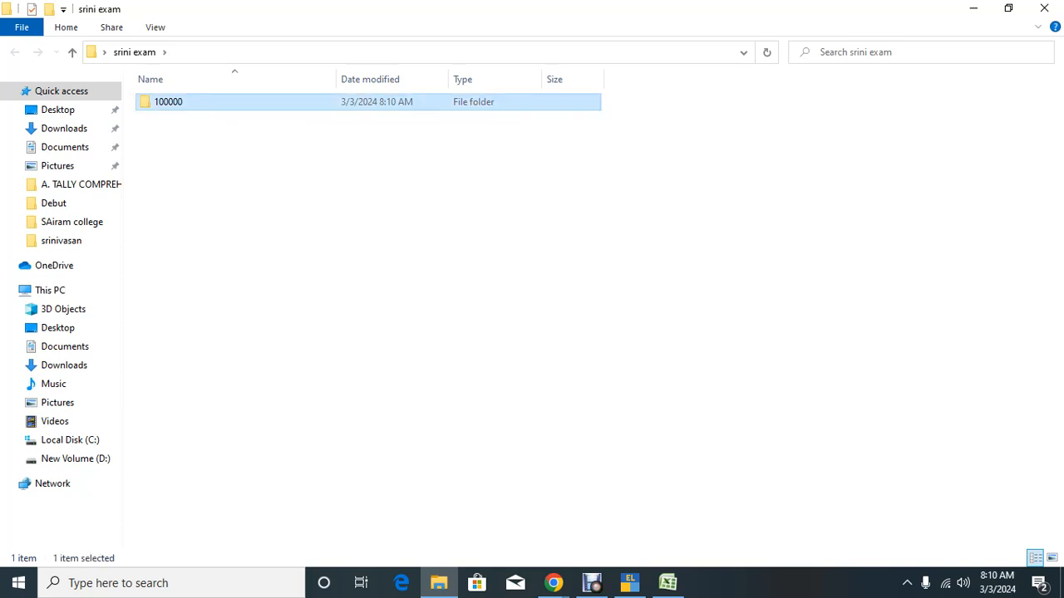
Step: Rename the company data folder 100000 to 100032
right_click(161, 100)
left_click(205, 475)
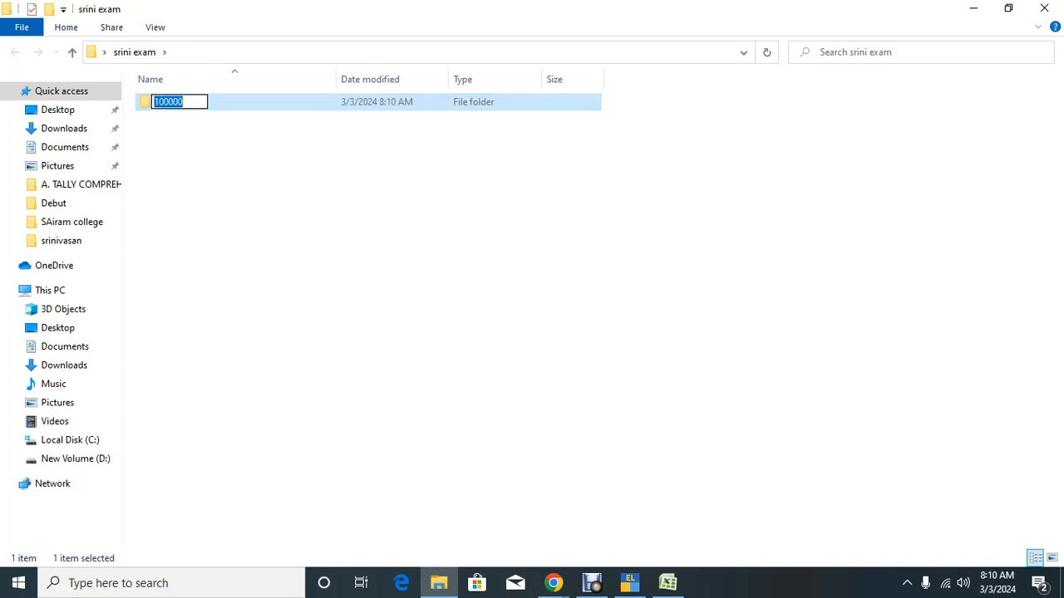
left_click(173, 102)
key("Delete")
key("Delete")
type("32")
key("Return")
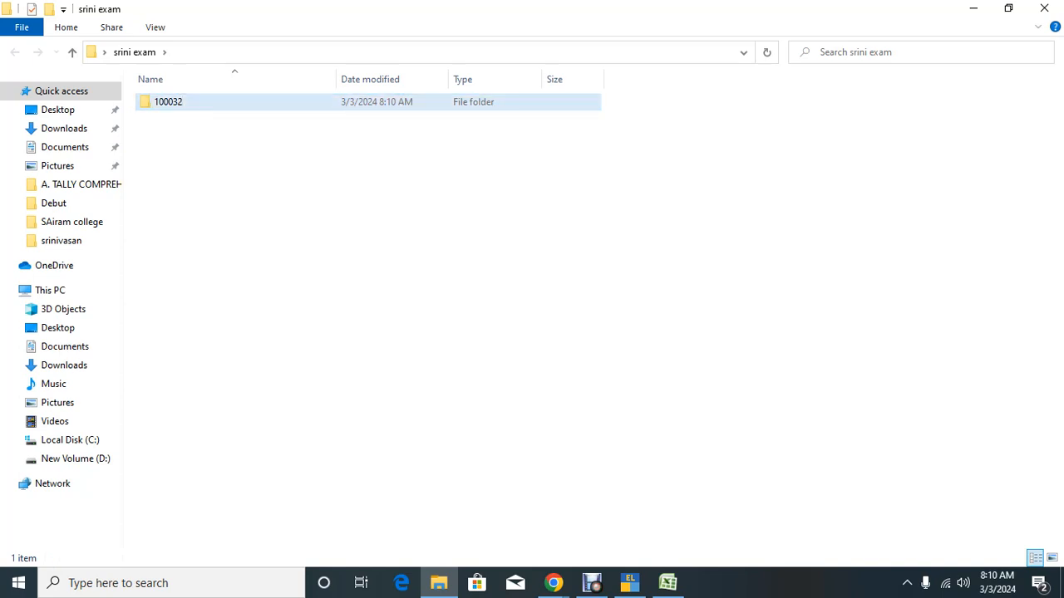
Step: Correct the folder name from 100032 to 100025 and reconfirm it
right_click(179, 102)
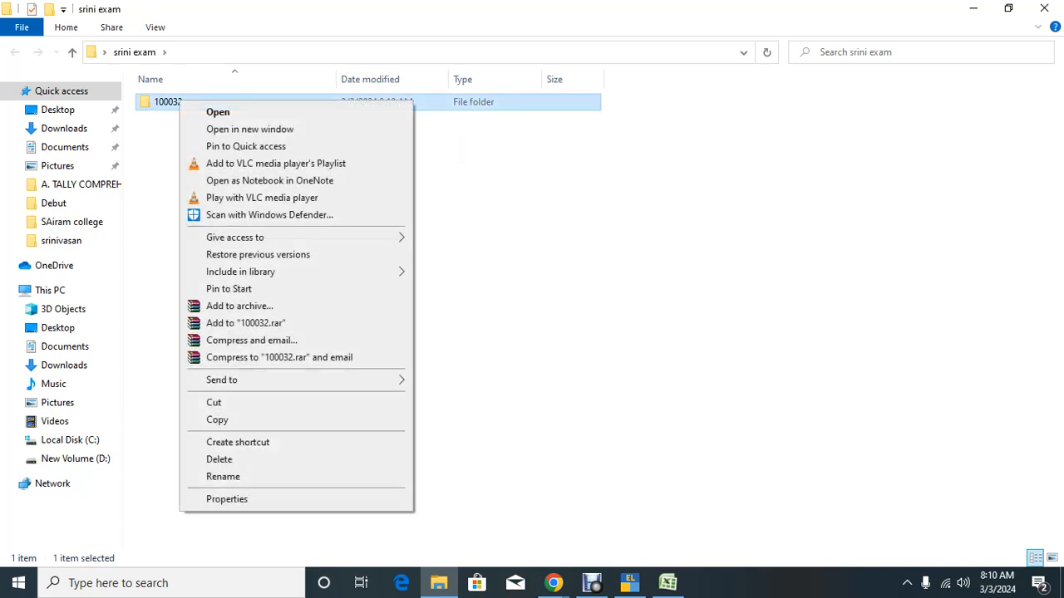
left_click(222, 476)
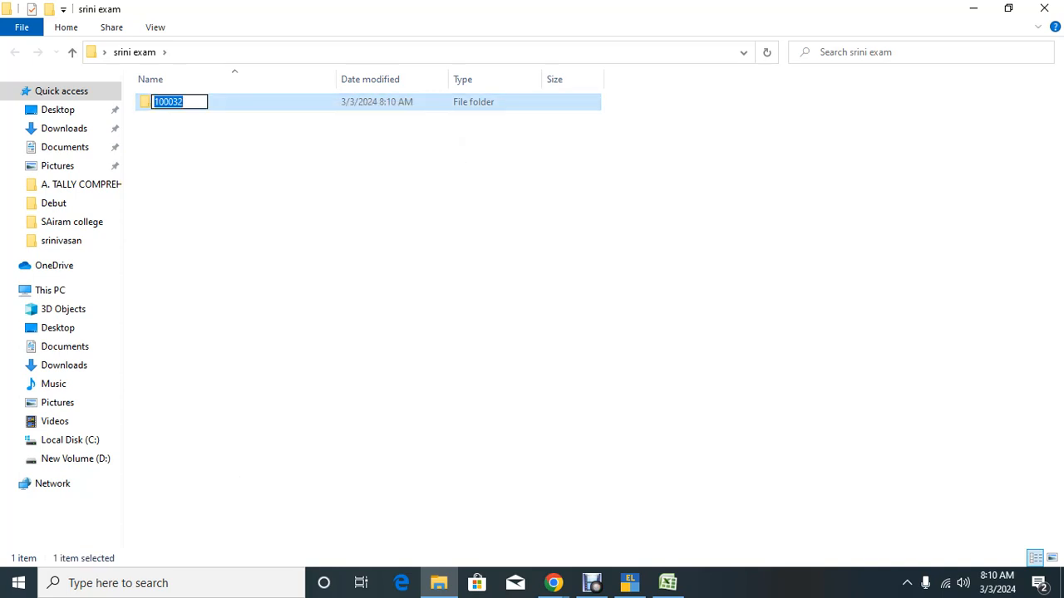
left_click(173, 101)
key("Delete")
key("Delete")
type("25")
key("Return")
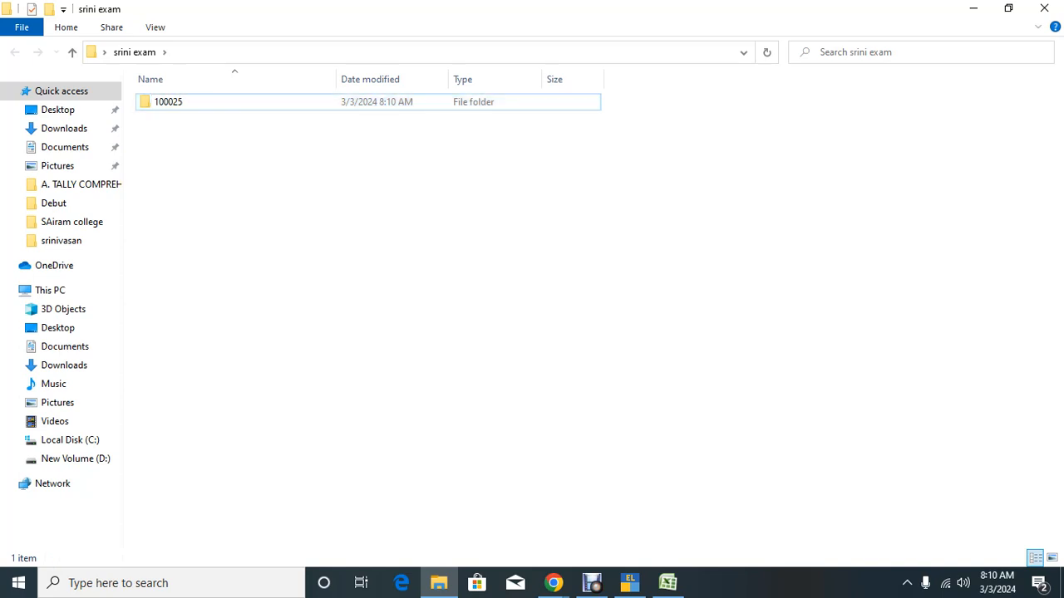
right_click(169, 101)
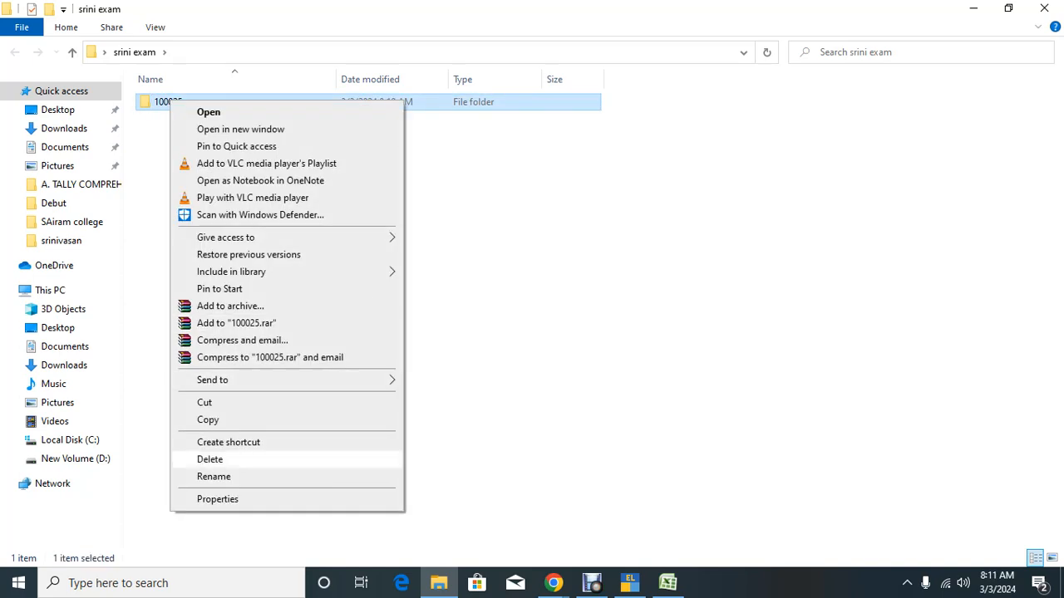
left_click(213, 476)
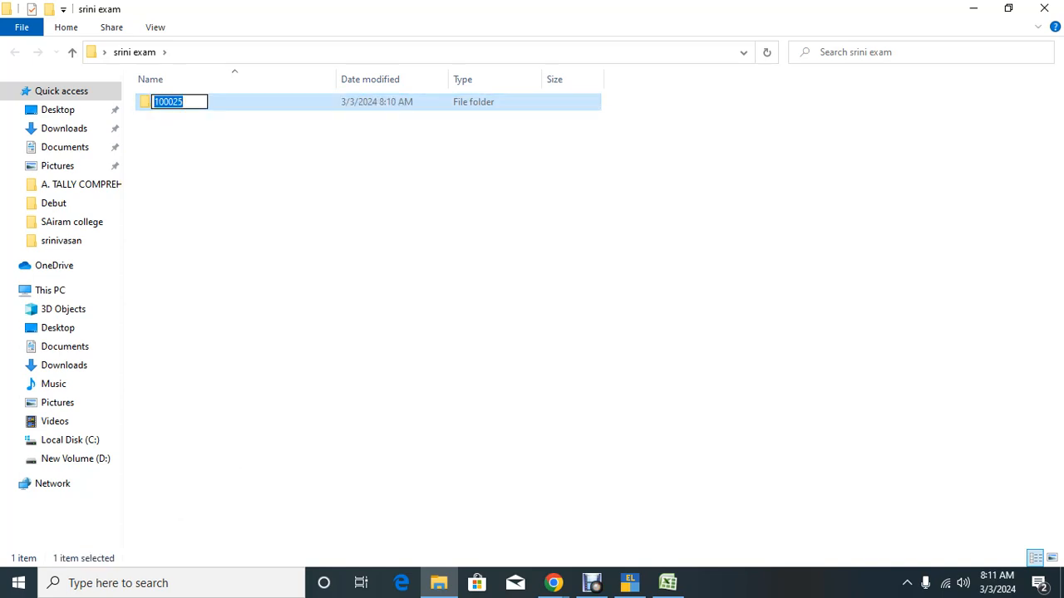
left_click(178, 101)
key("BackSpace")
key("BackSpace")
type("25")
left_click(333, 233)
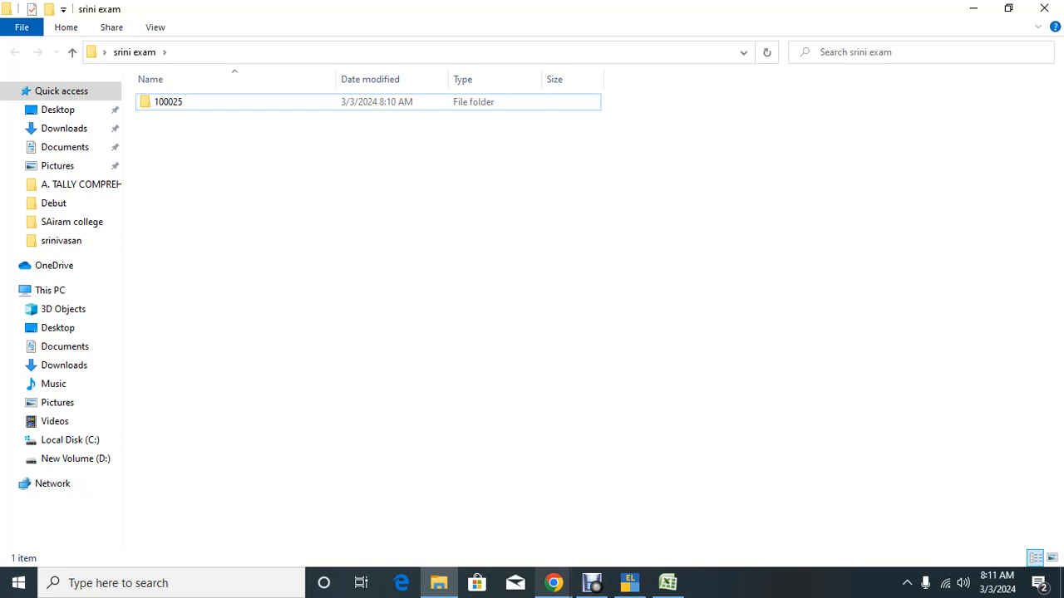
Step: Admit the waiting Google Meet participant, then minimize windows to bring back TallyPrime's company list
mouse_move(554, 582)
left_click(468, 517)
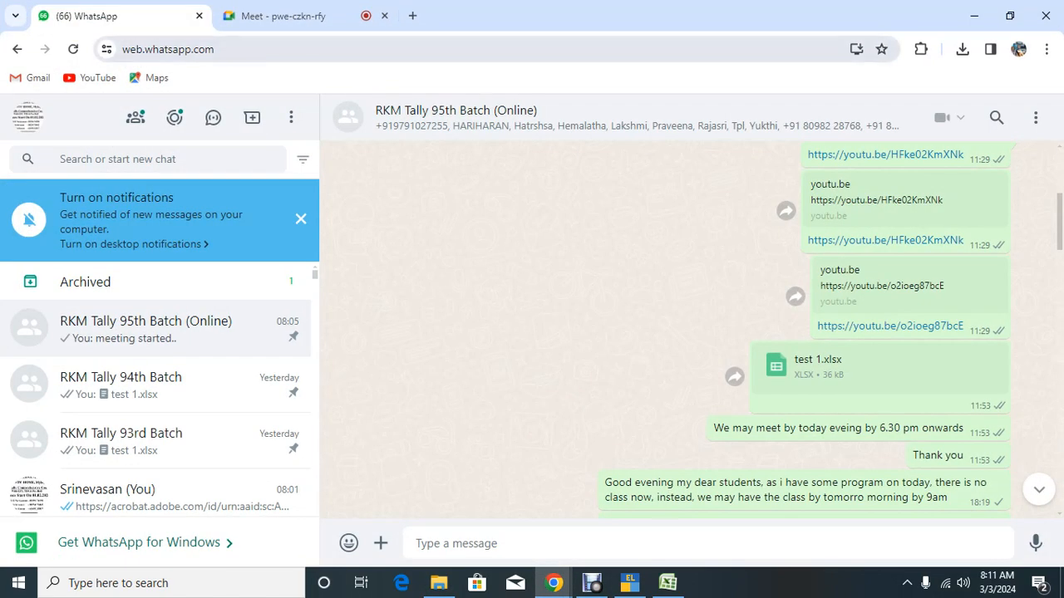
left_click(275, 16)
left_click(957, 478)
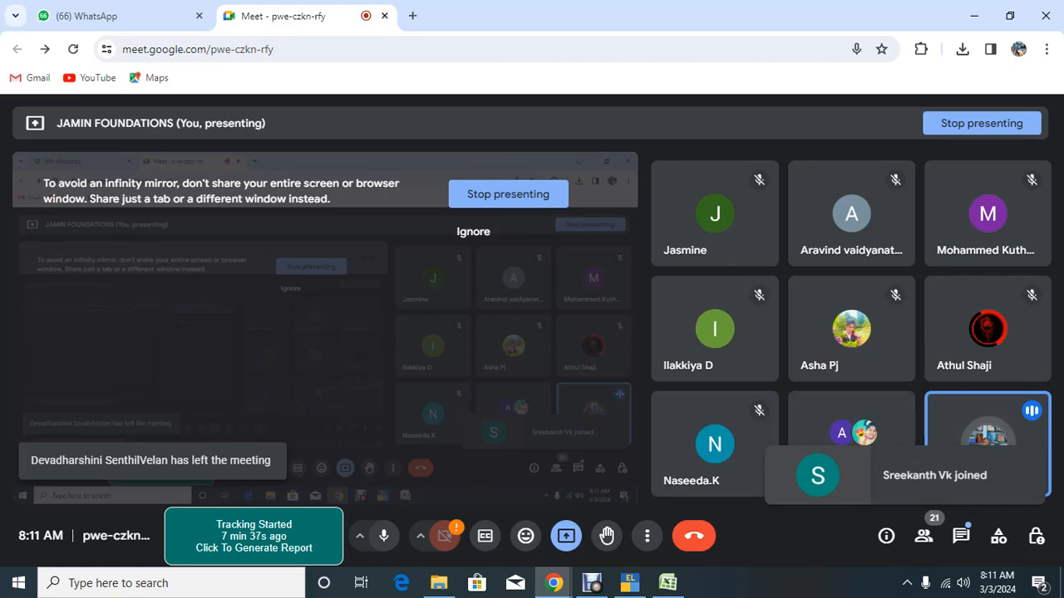
left_click(974, 16)
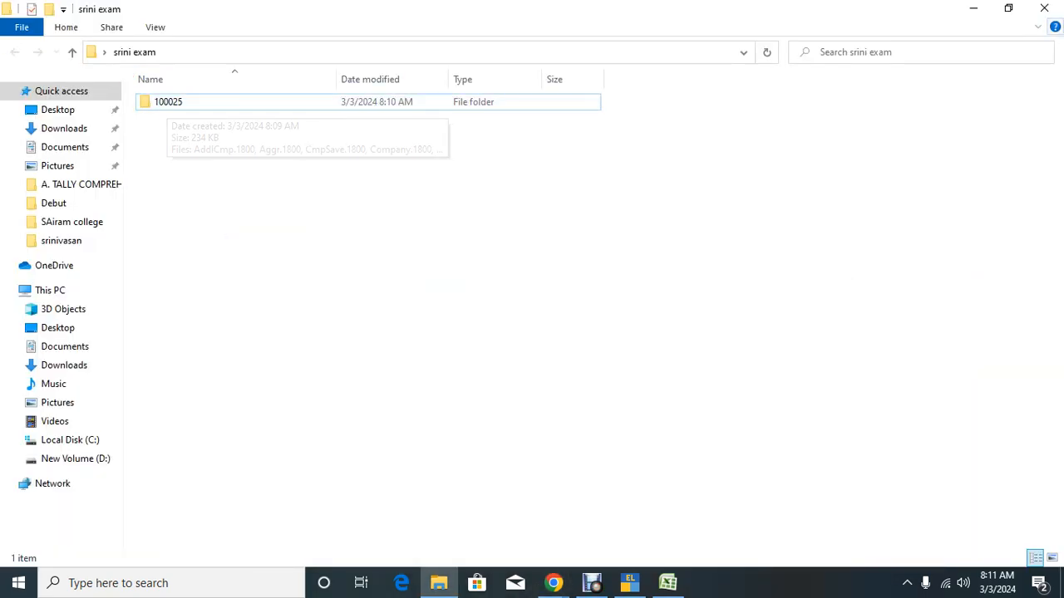
left_click(973, 8)
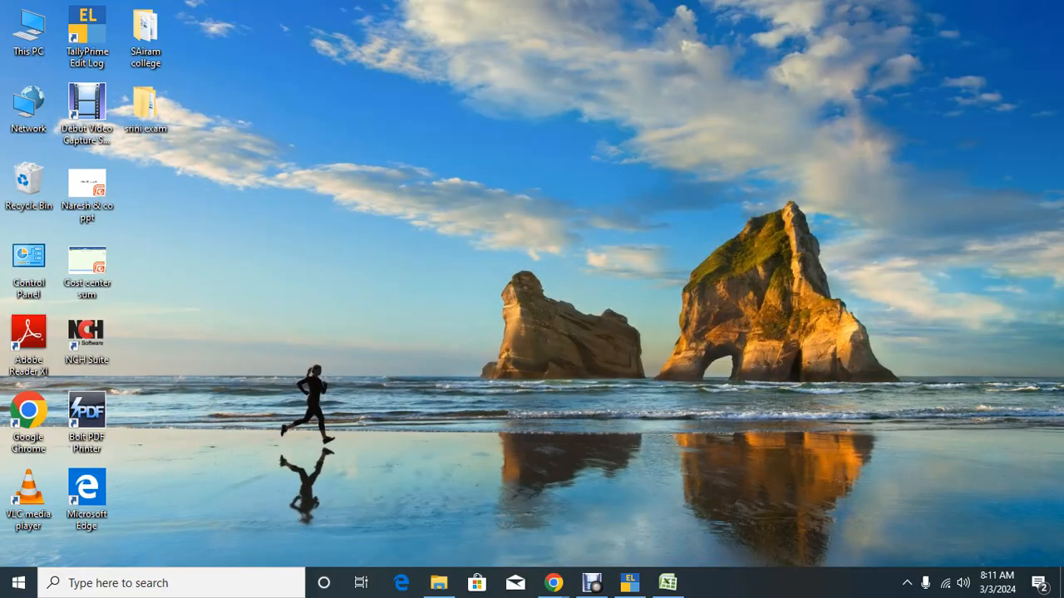
left_click(630, 582)
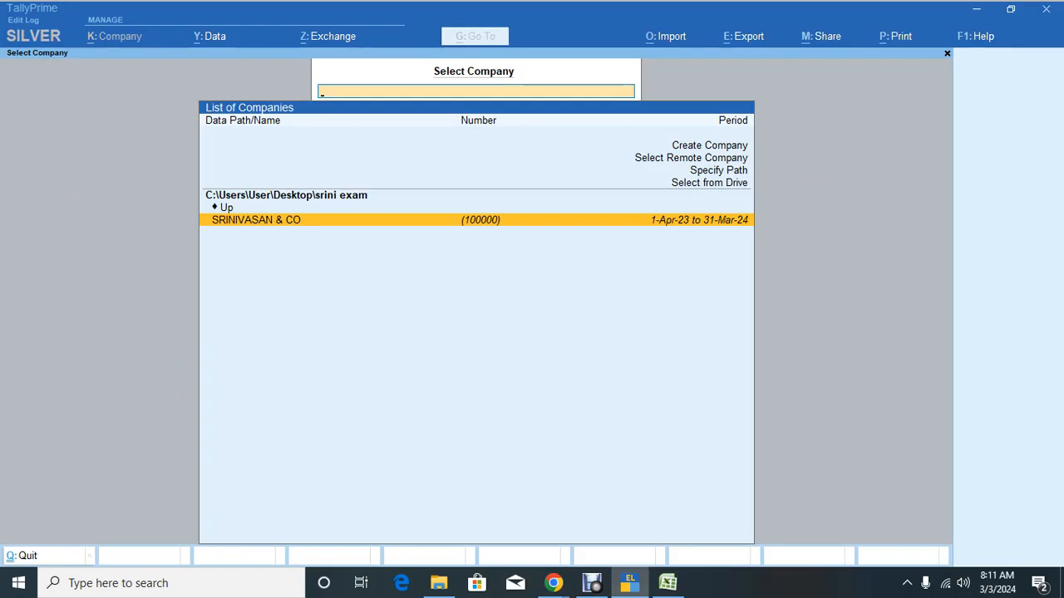
Step: Reload the company list and open SRINIVASAN & CO (100025) to its Gateway of Tally
key("Escape")
key("n")
key("Up")
key("Up")
key("Down")
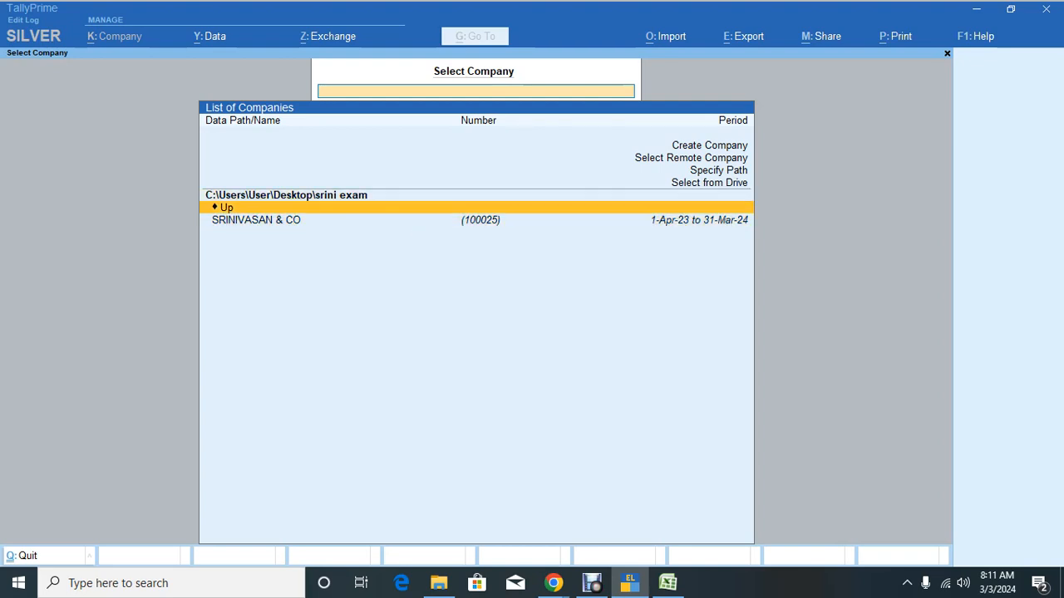
key("Down")
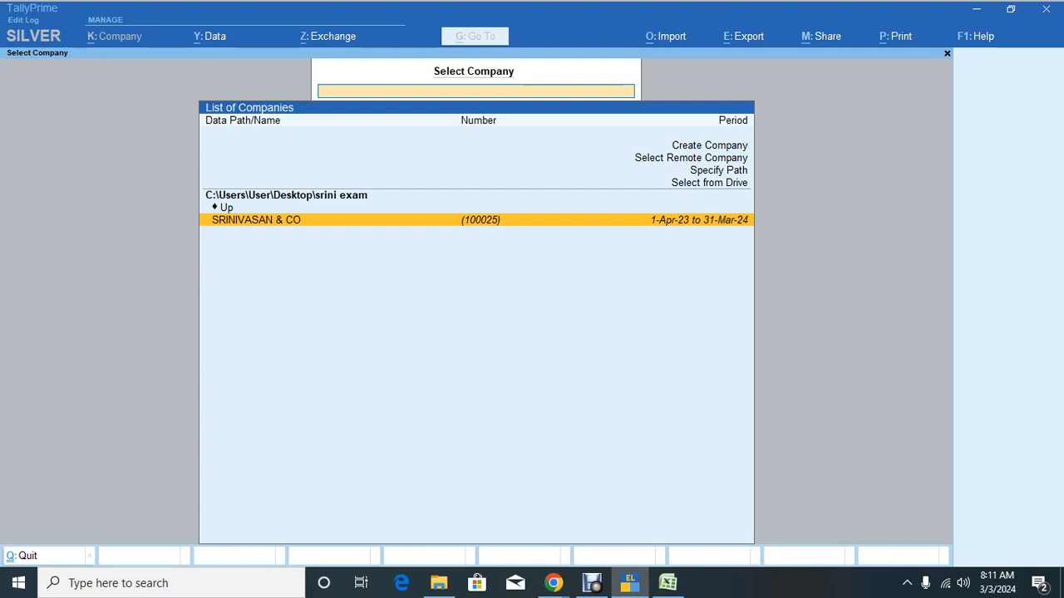
key("Return")
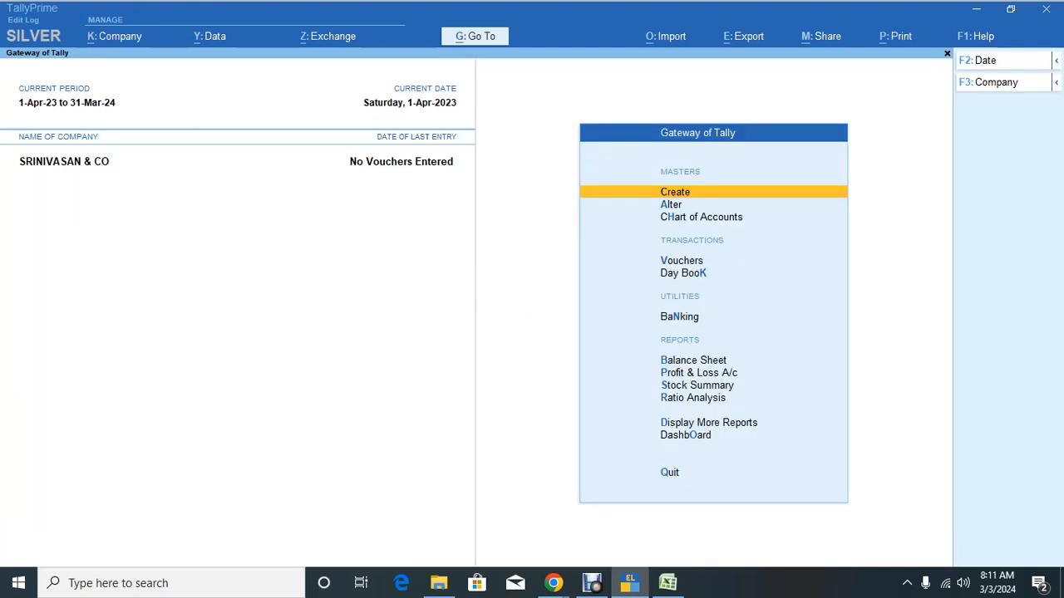
key("Down")
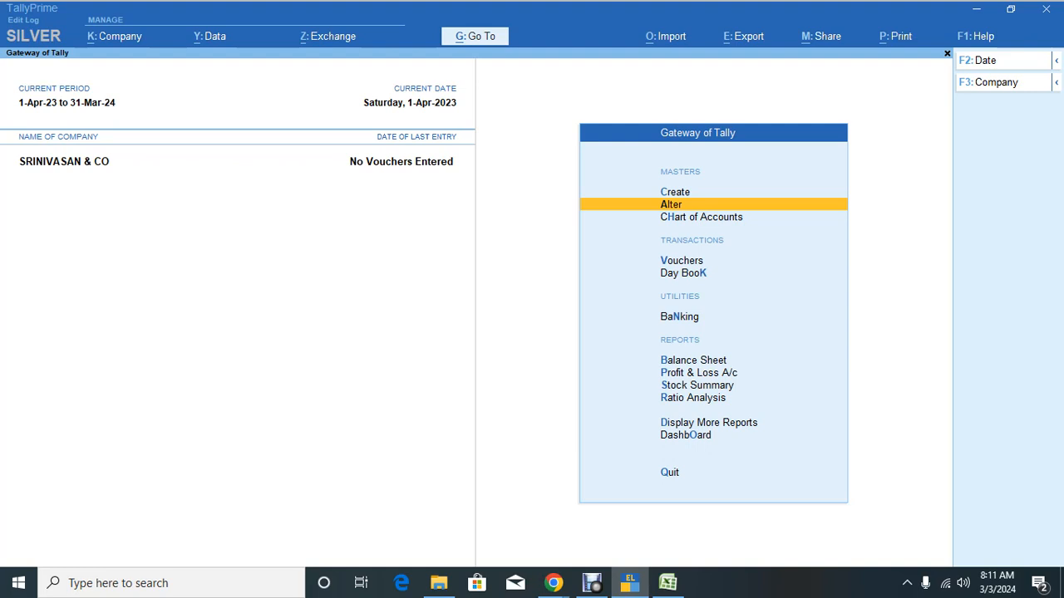
key("Return")
key("Down")
key("Return")
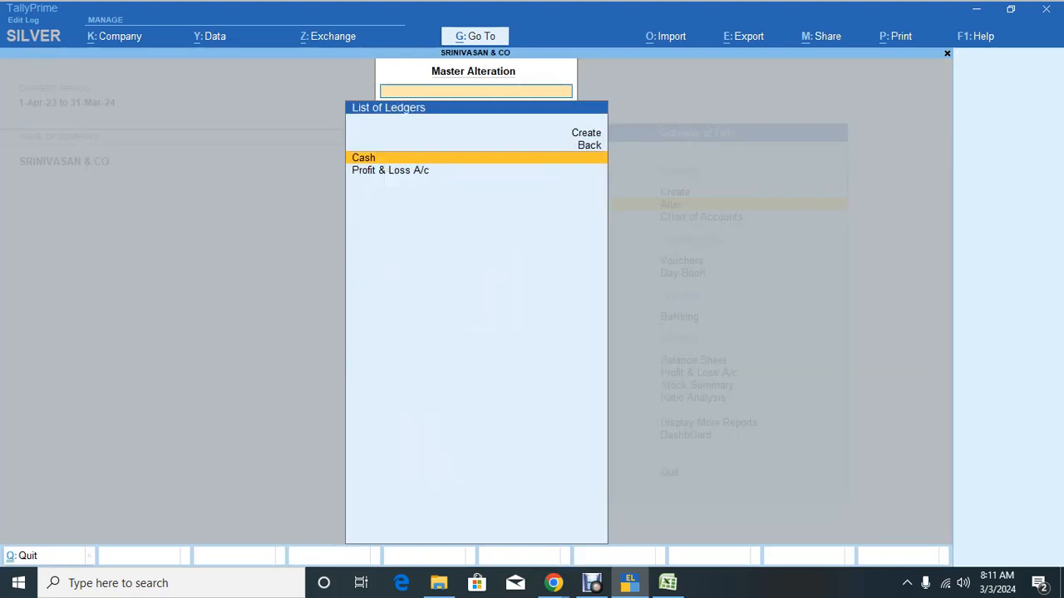
key("Return")
key("Escape")
key("Up")
key("Up")
key("Return")
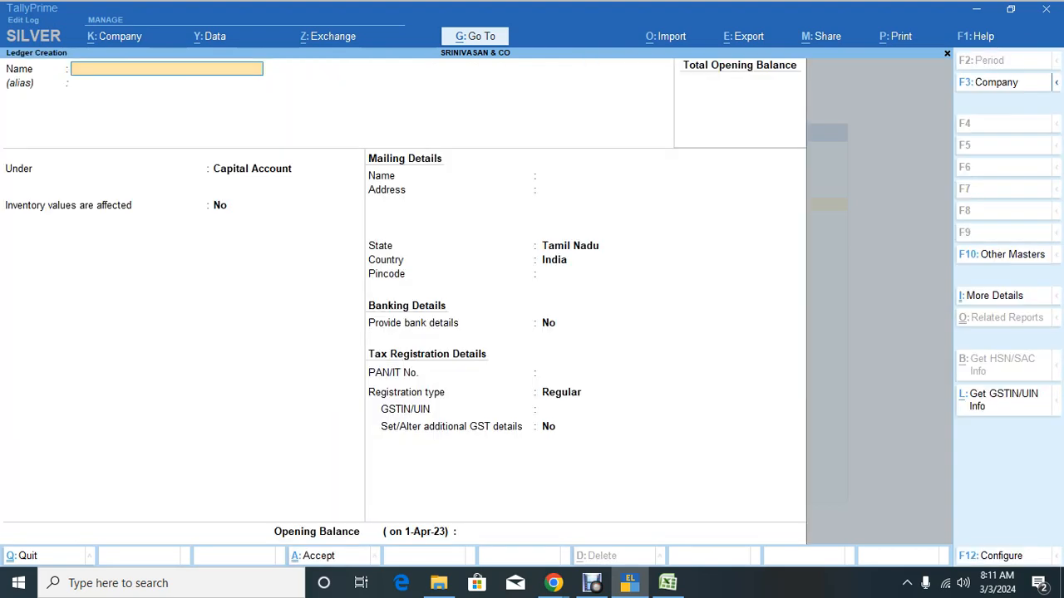
key("Escape")
key("Return")
key("Down")
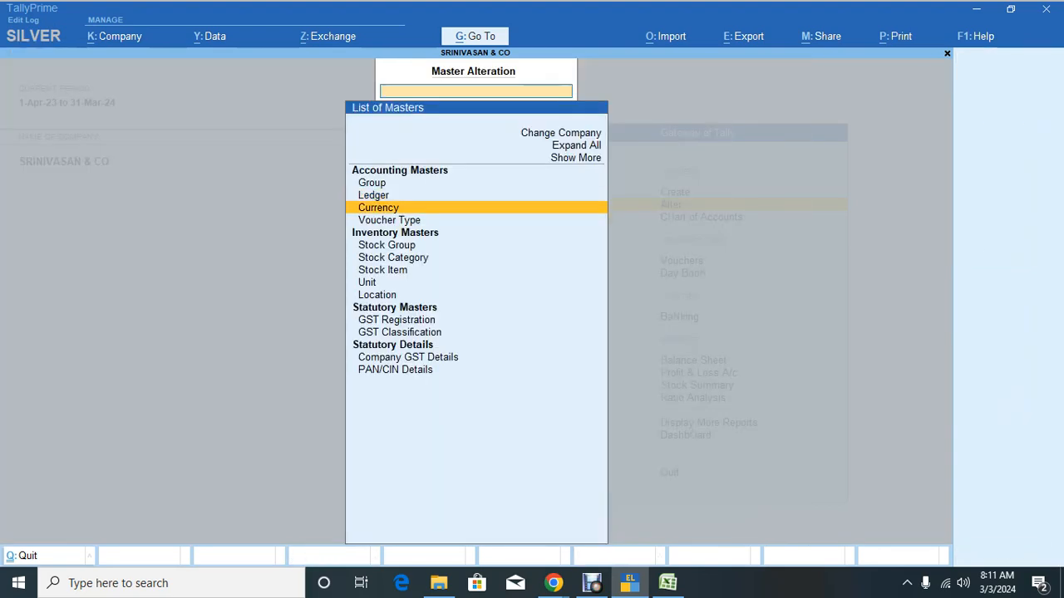
key("Down")
key("Down")
key("Up")
key("Up")
key("Down")
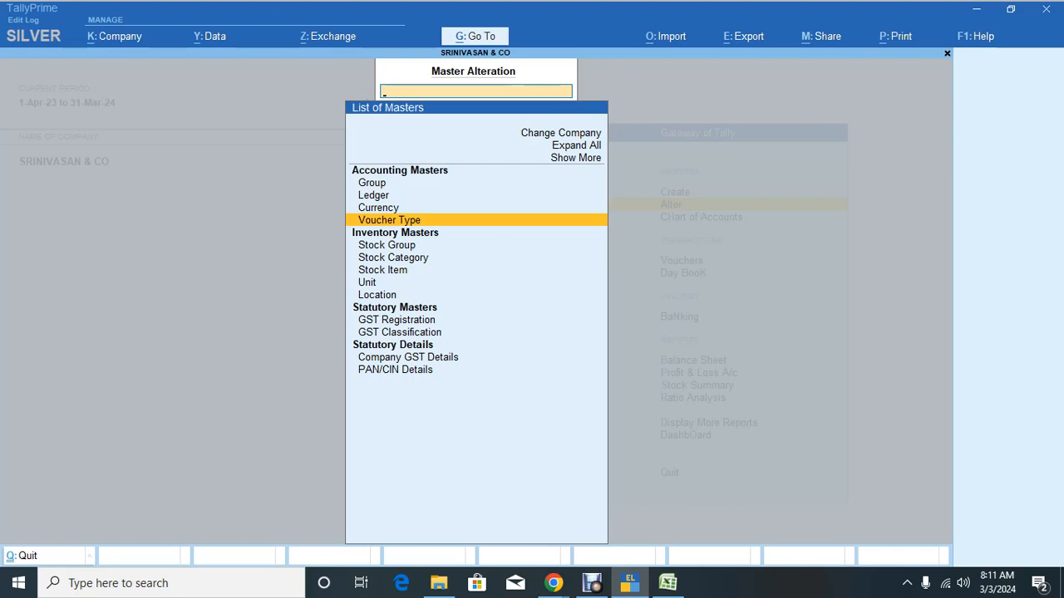
key("Escape")
key("Down")
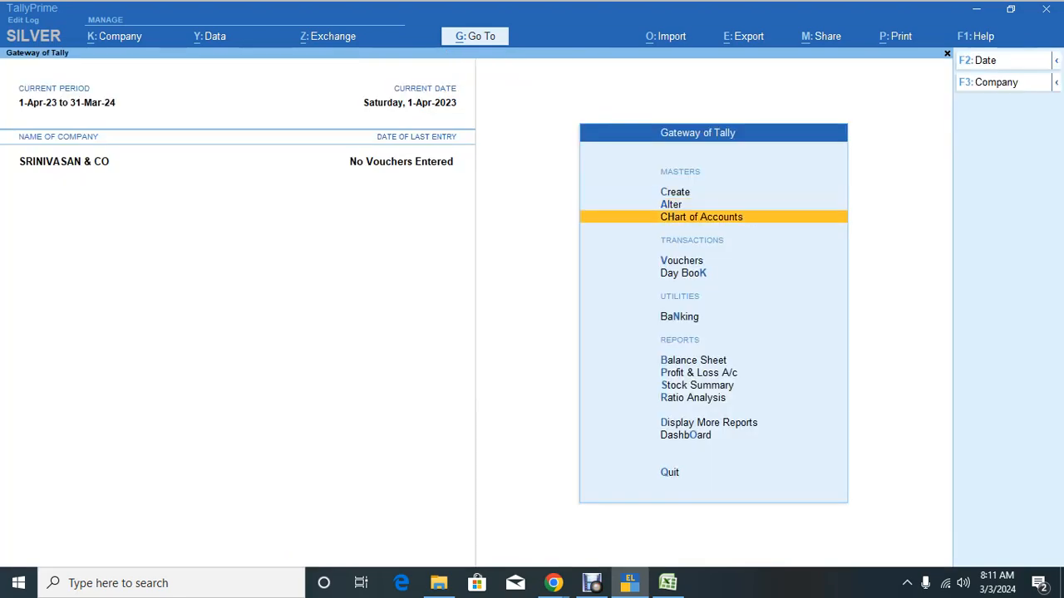
key("Return")
key("Return")
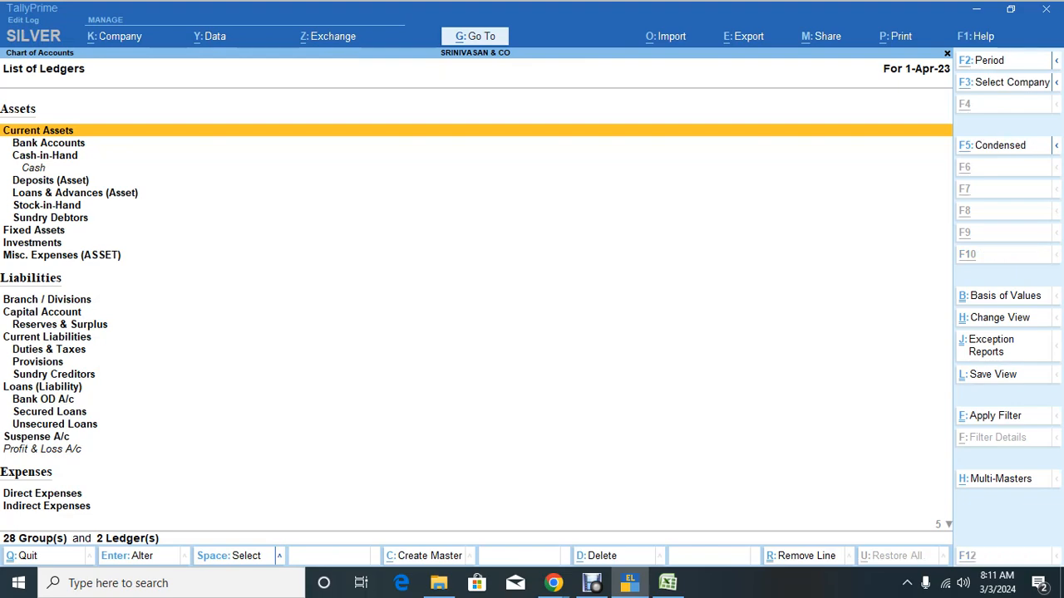
key("ctrl+h")
type("a")
key("Down")
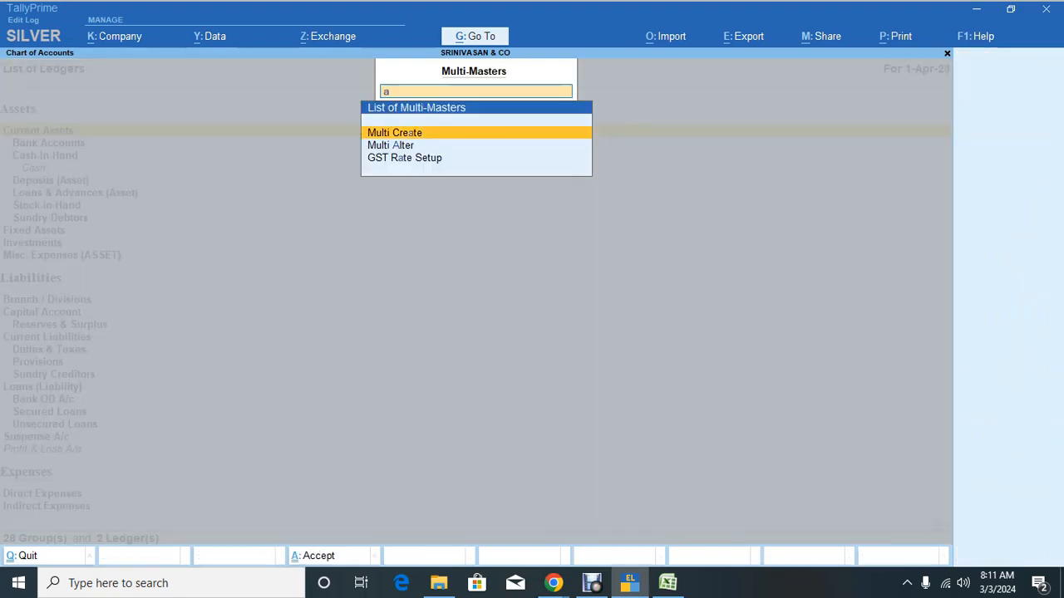
key("Return")
key("Escape")
key("Escape")
key("Escape")
key("Escape")
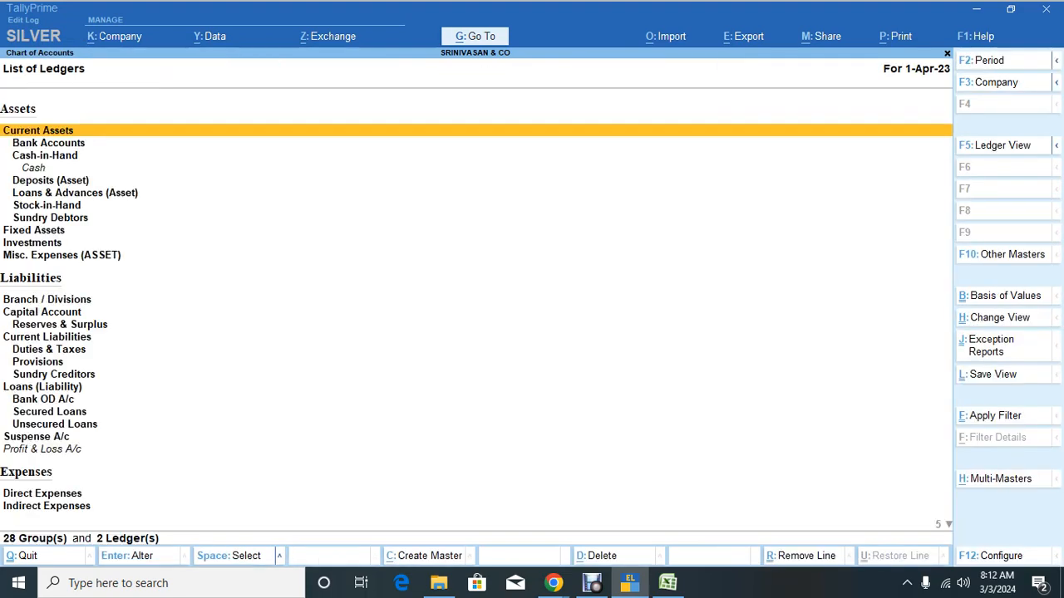
key("n")
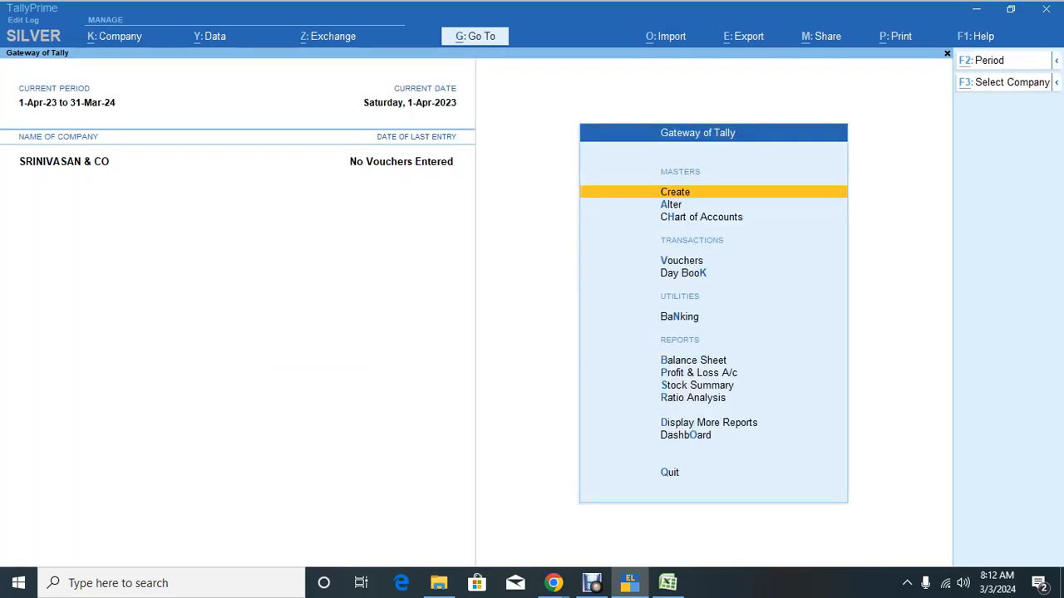
Step: Admit the waiting participant in Google Meet, then return to the srini exam folder
key("alt+Tab")
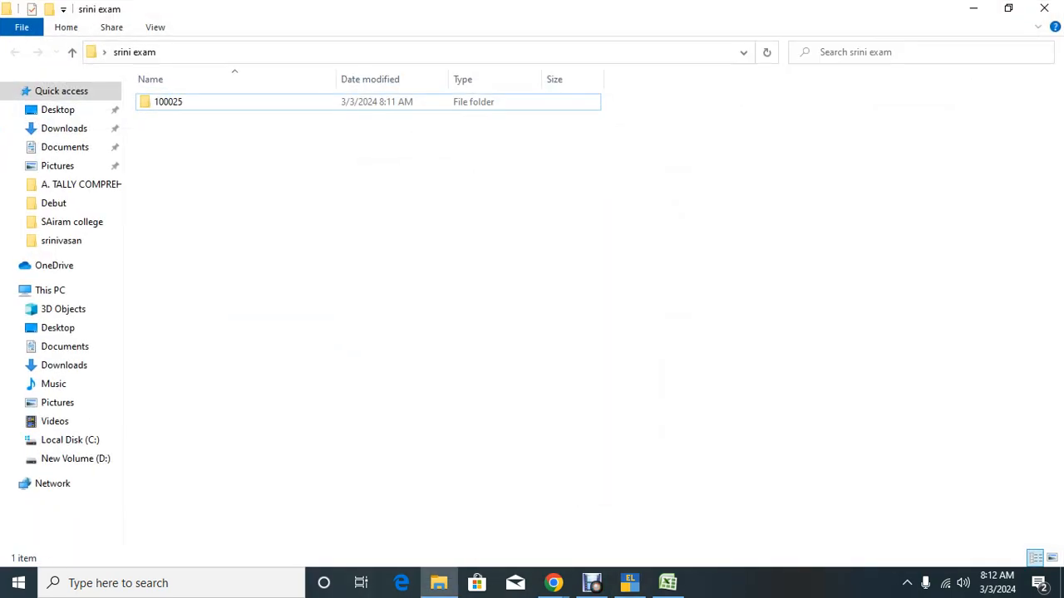
mouse_move(629, 583)
left_click(470, 507)
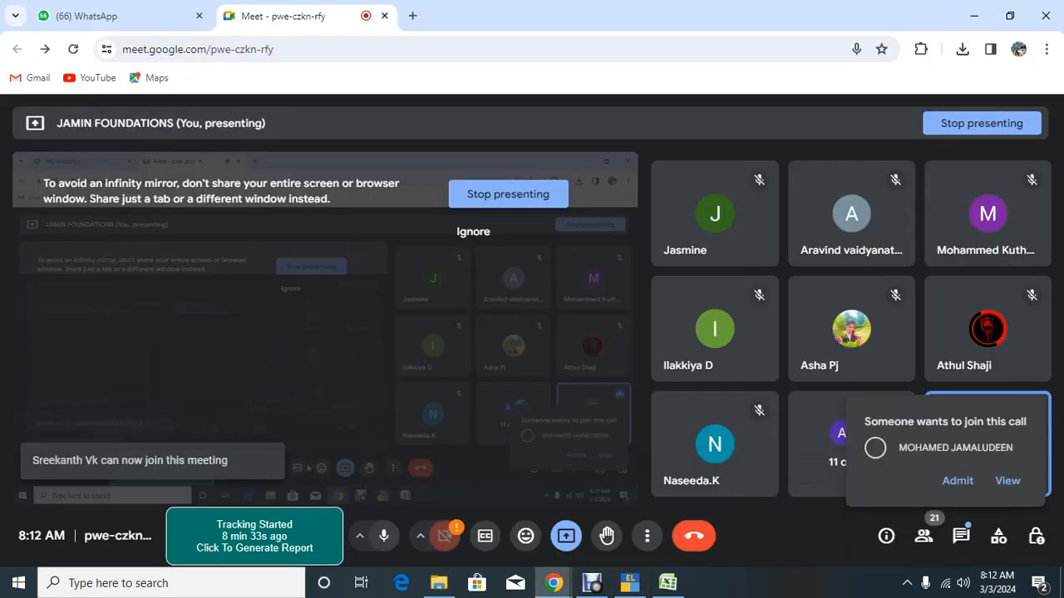
left_click(963, 480)
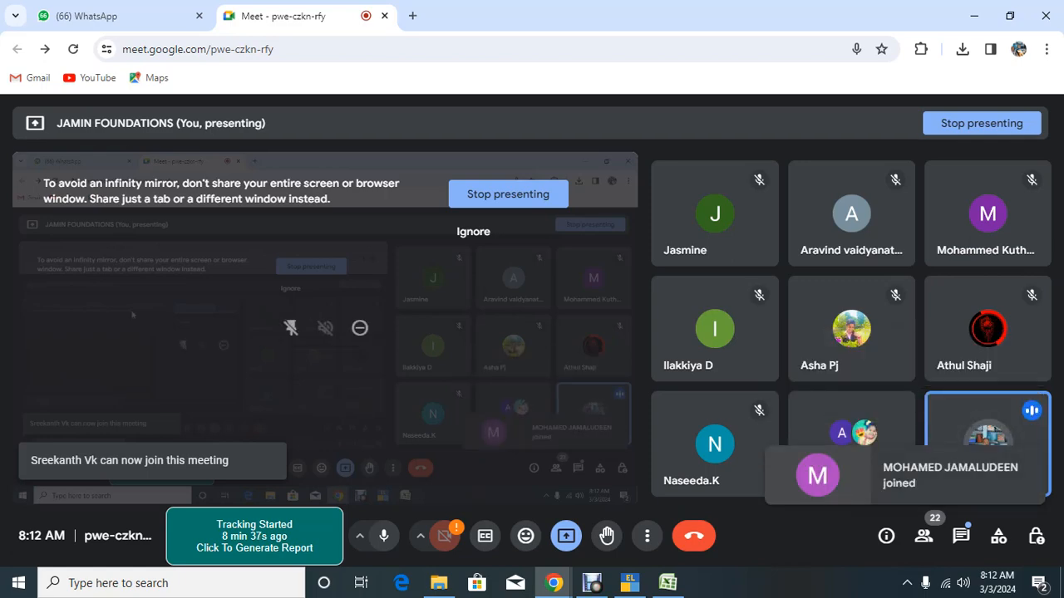
key("alt+Tab")
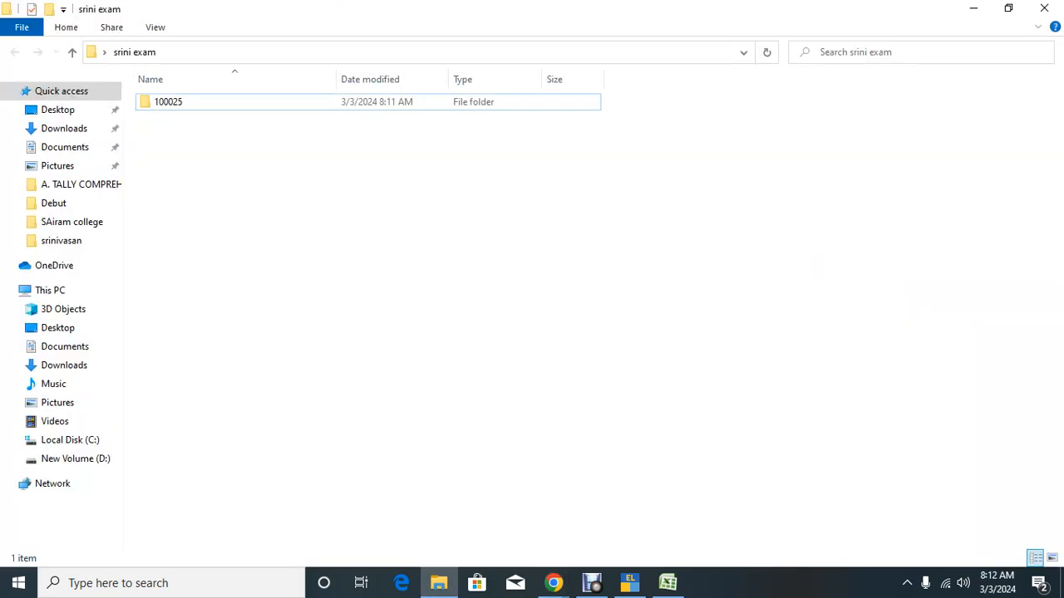
Step: Inspect the 100025 company folder's contents, then bring TallyPrime's Gateway of Tally forward
double_click(168, 101)
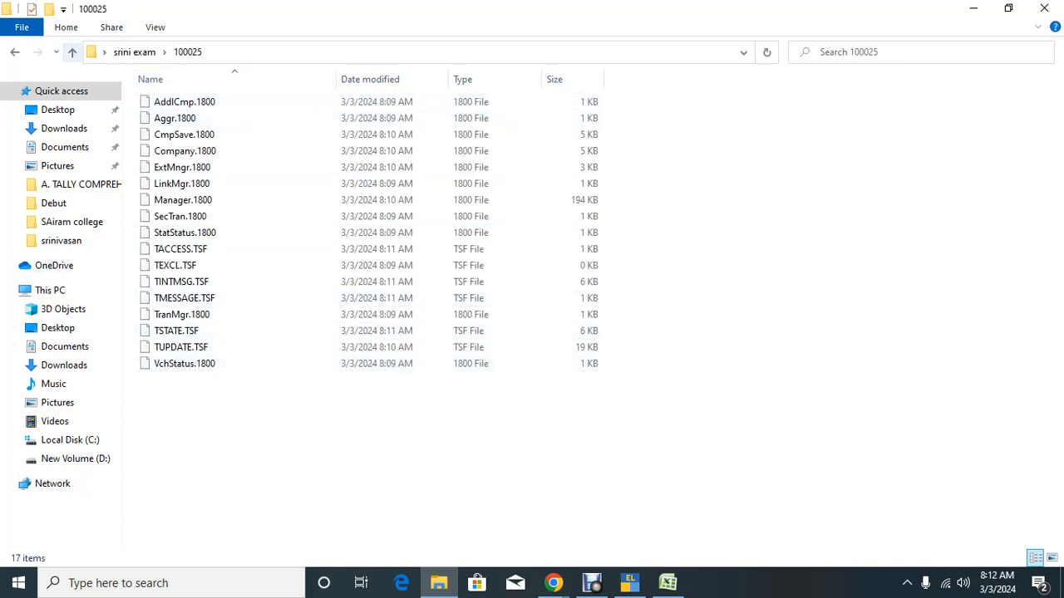
left_click(73, 51)
left_click(368, 249)
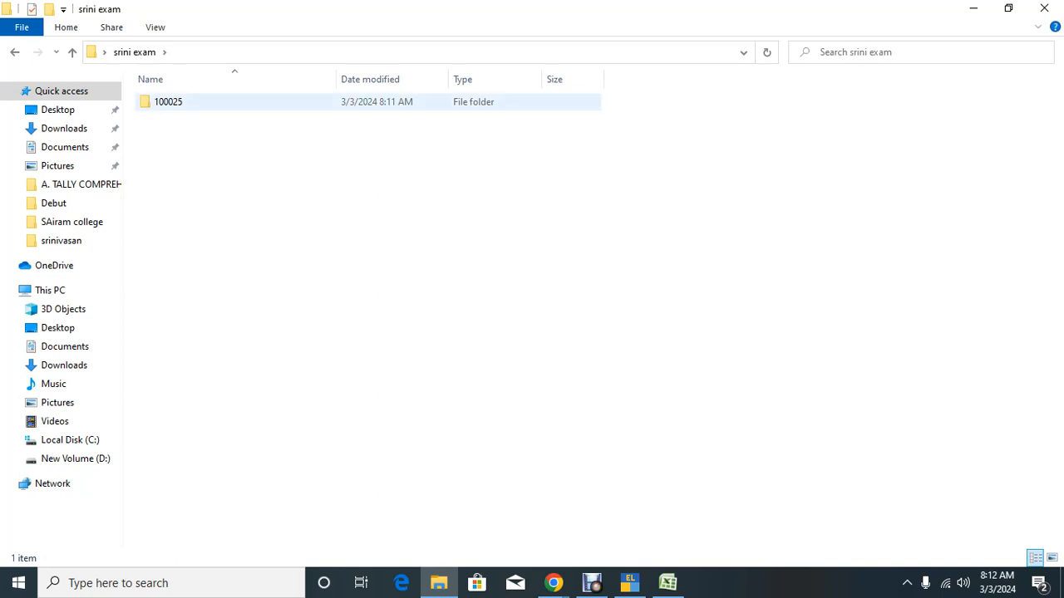
double_click(168, 101)
left_click(72, 52)
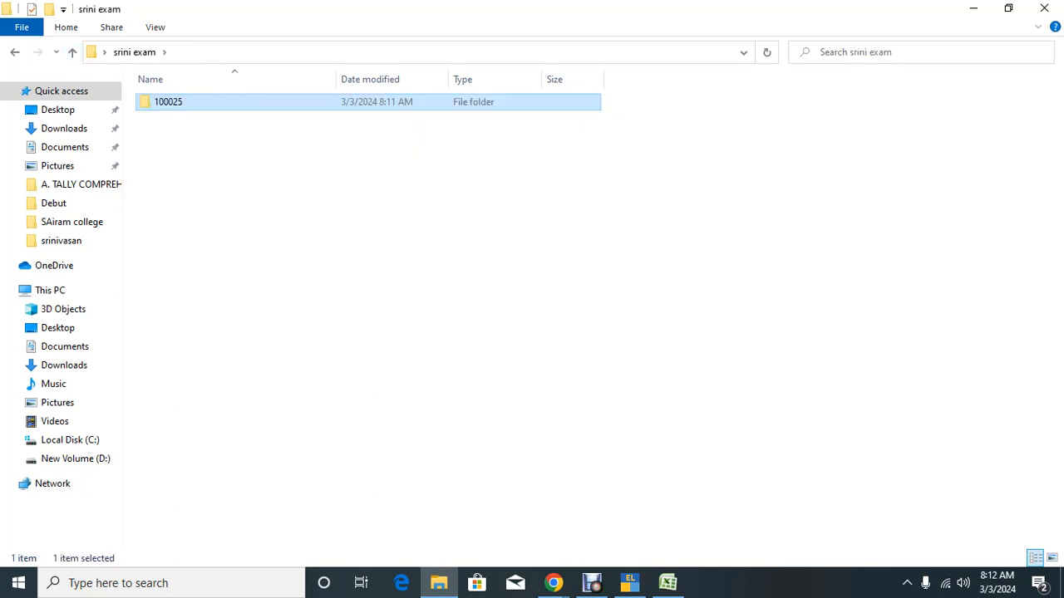
mouse_move(630, 583)
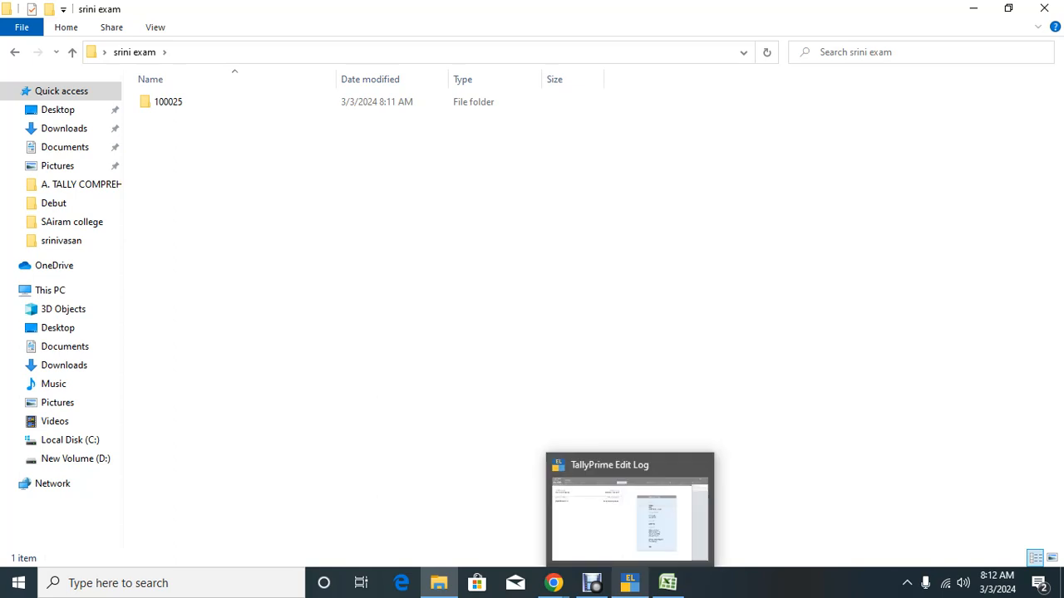
left_click(629, 515)
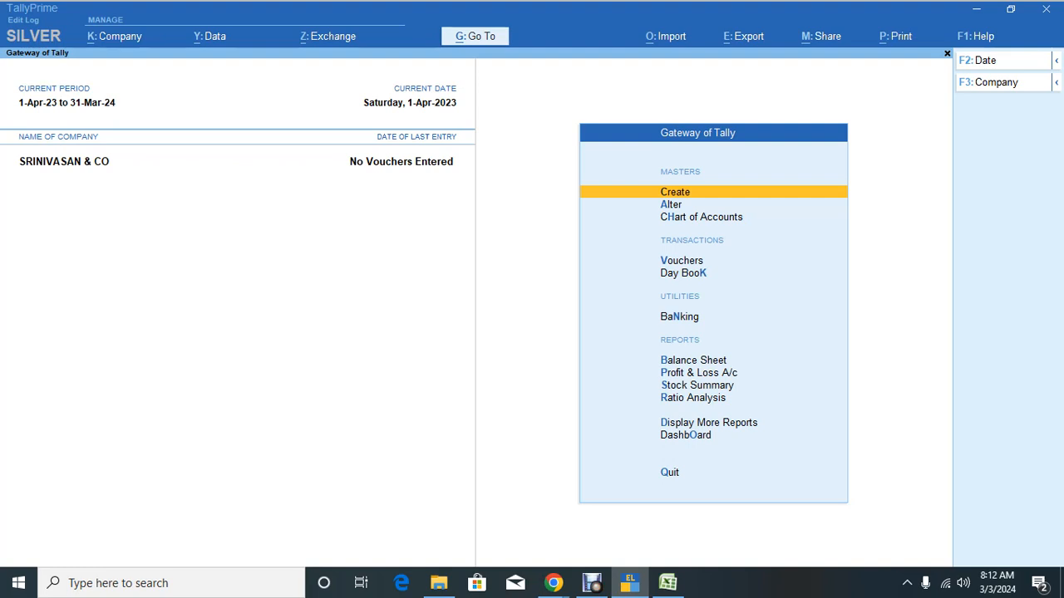
Step: Start a company backup with destination set to the Desktop's srini exam folder
key("alt+y")
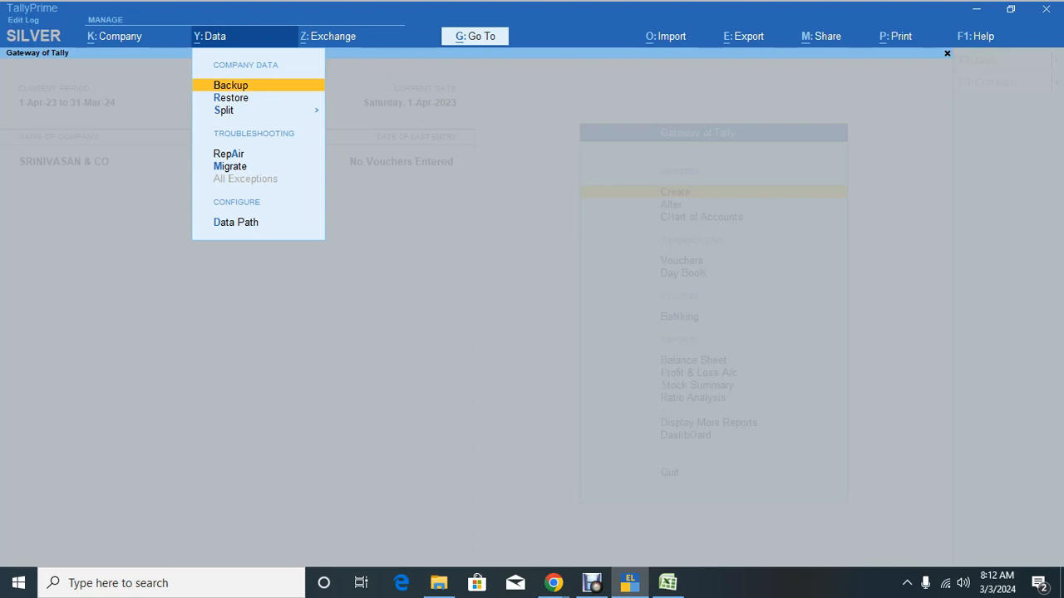
key("Return")
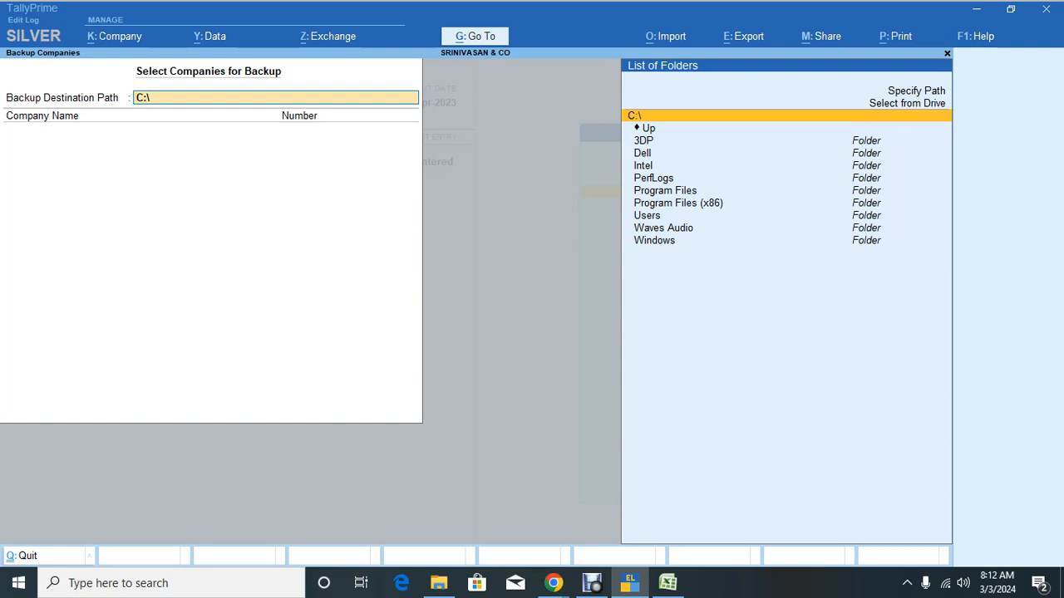
key("Up")
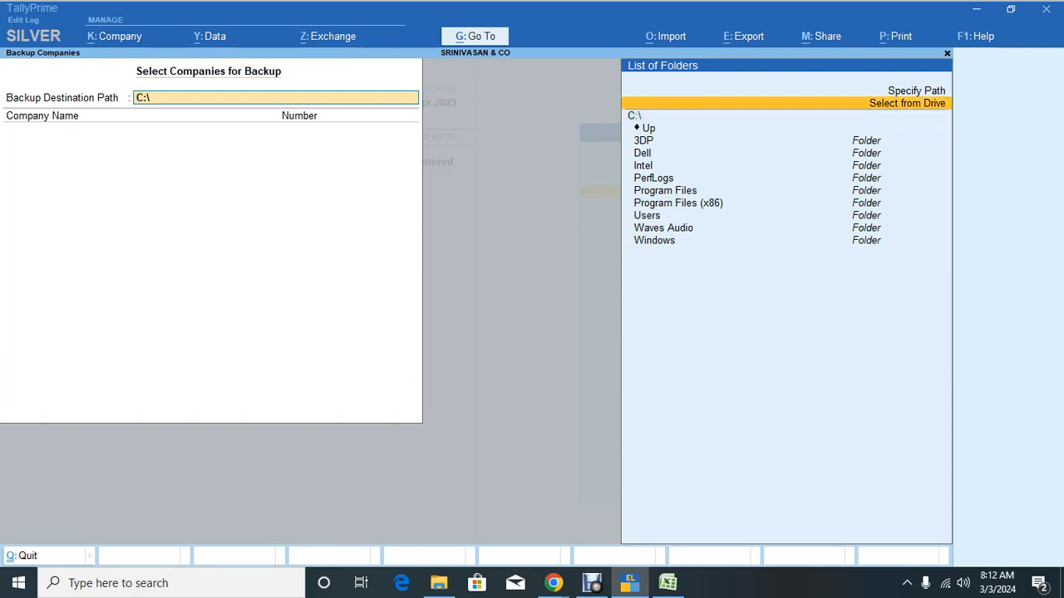
key("Return")
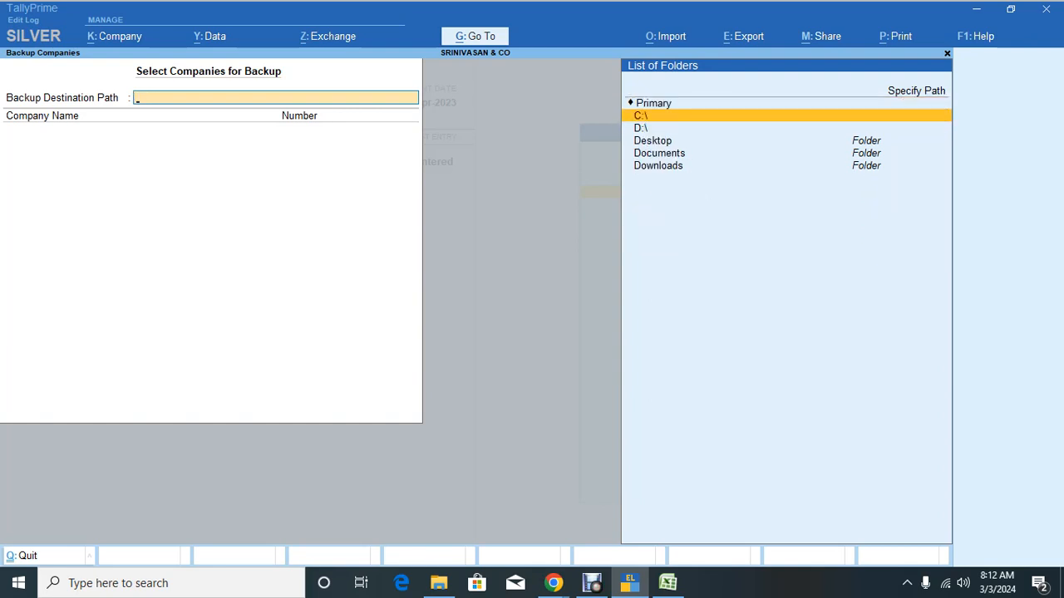
key("Down")
key("Down")
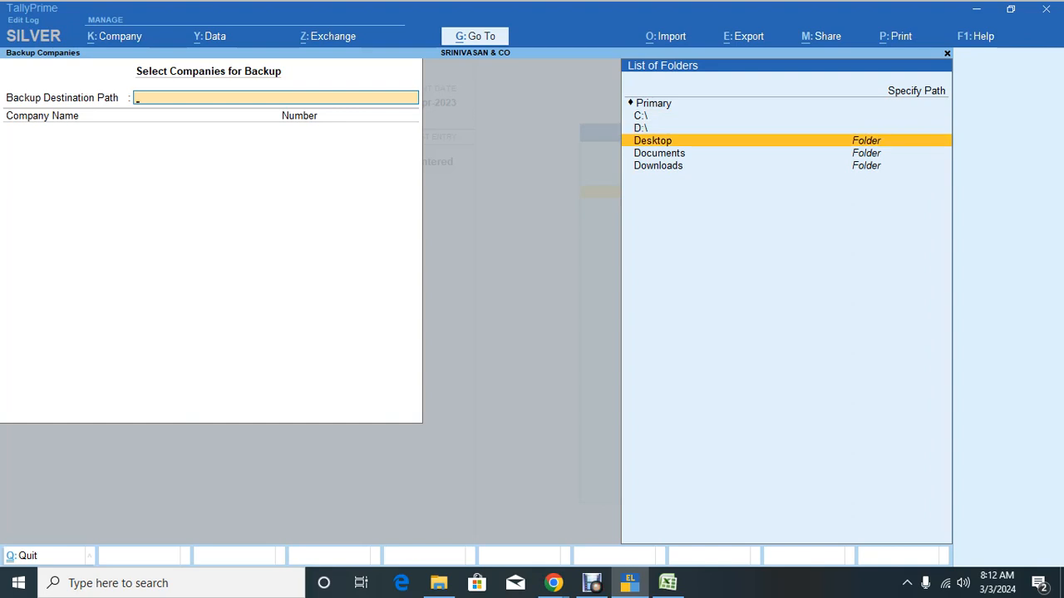
key("Return")
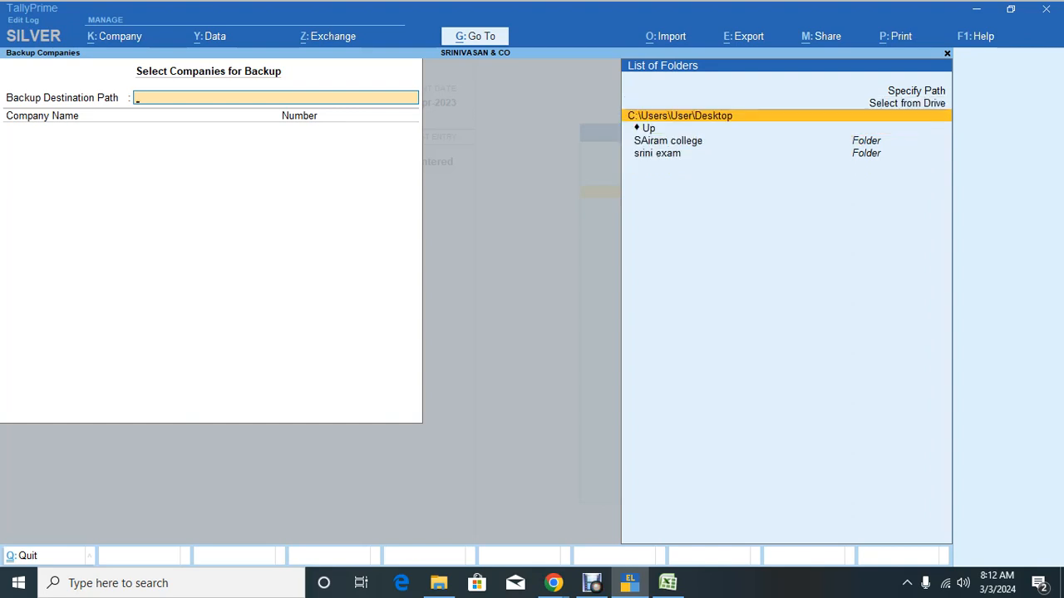
key("Down")
key("Down")
key("Down")
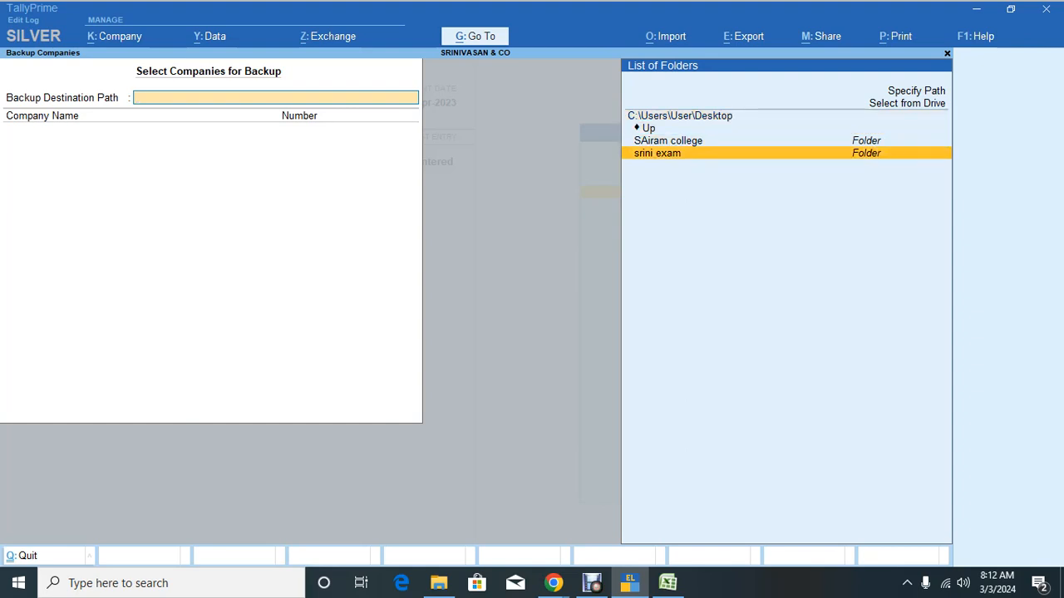
key("Return")
key("Return")
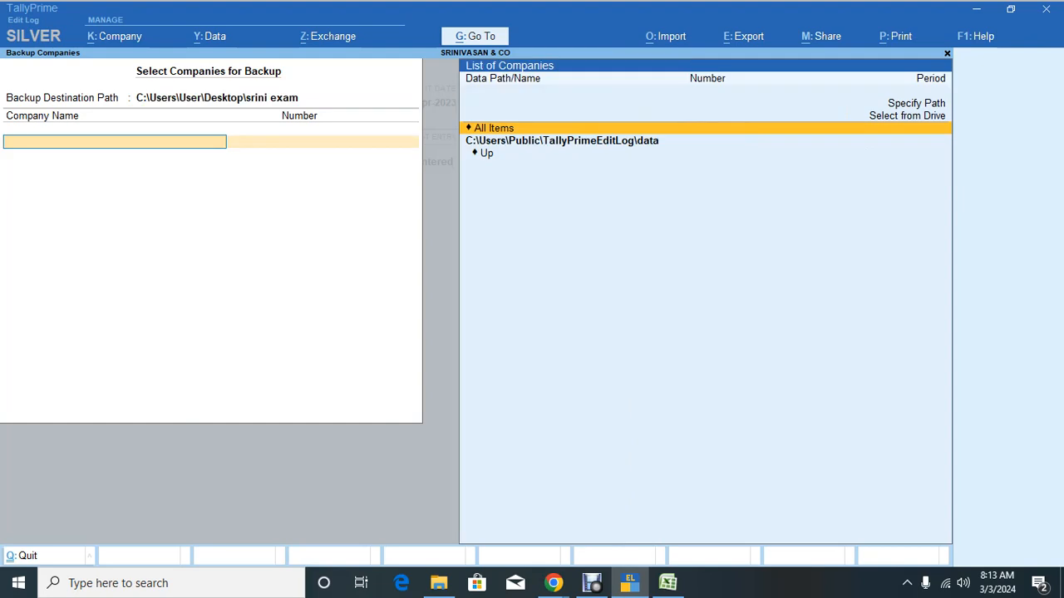
key("BackSpace")
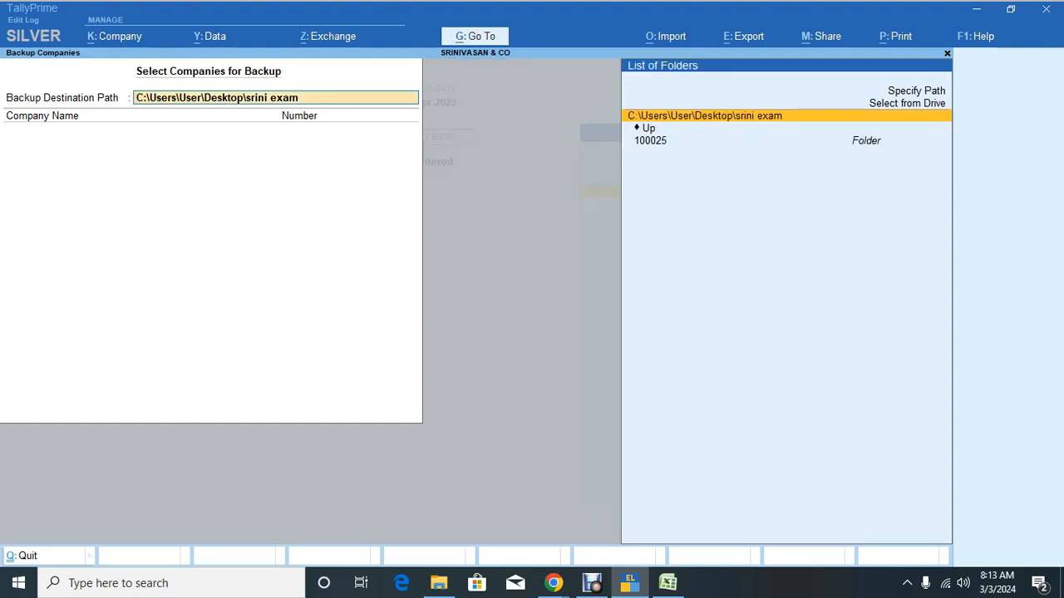
key("Return")
Step: Select SRINIVASAN & CO (100025) as the company to back up and confirm
key("ctrl+alt+v")
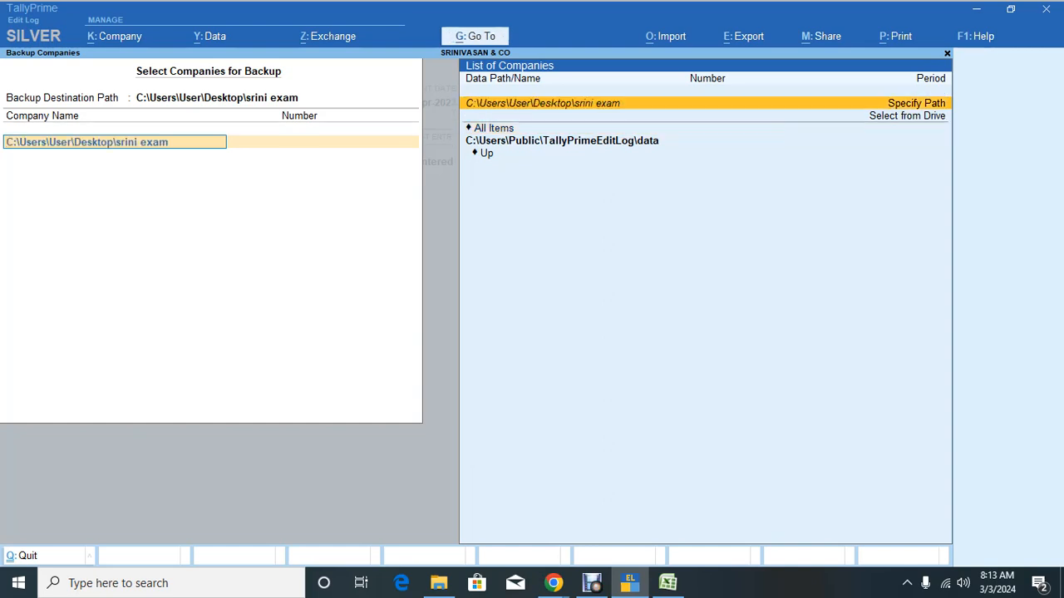
key("Return")
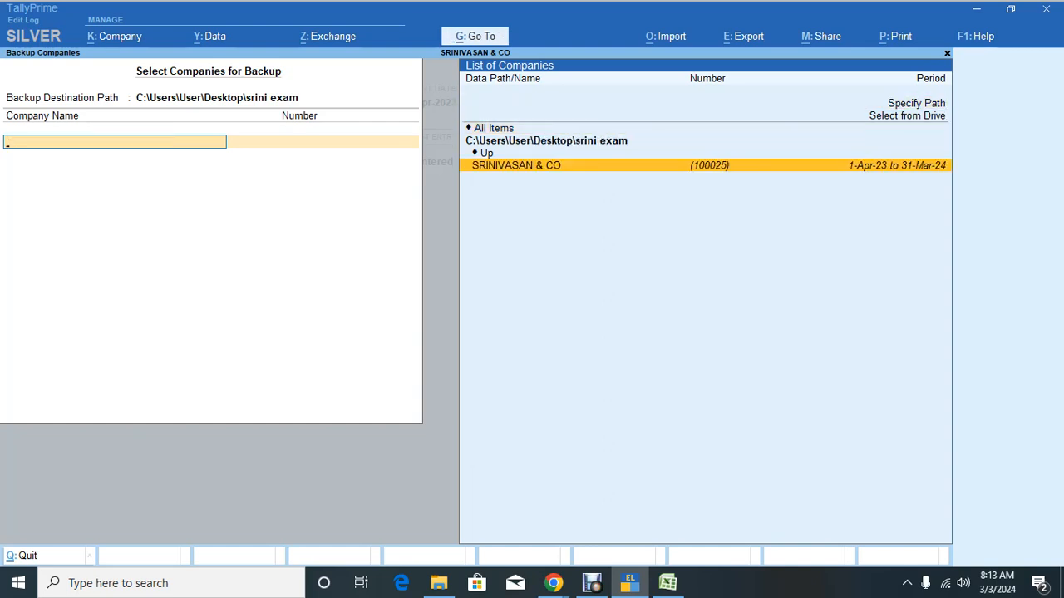
key("Up")
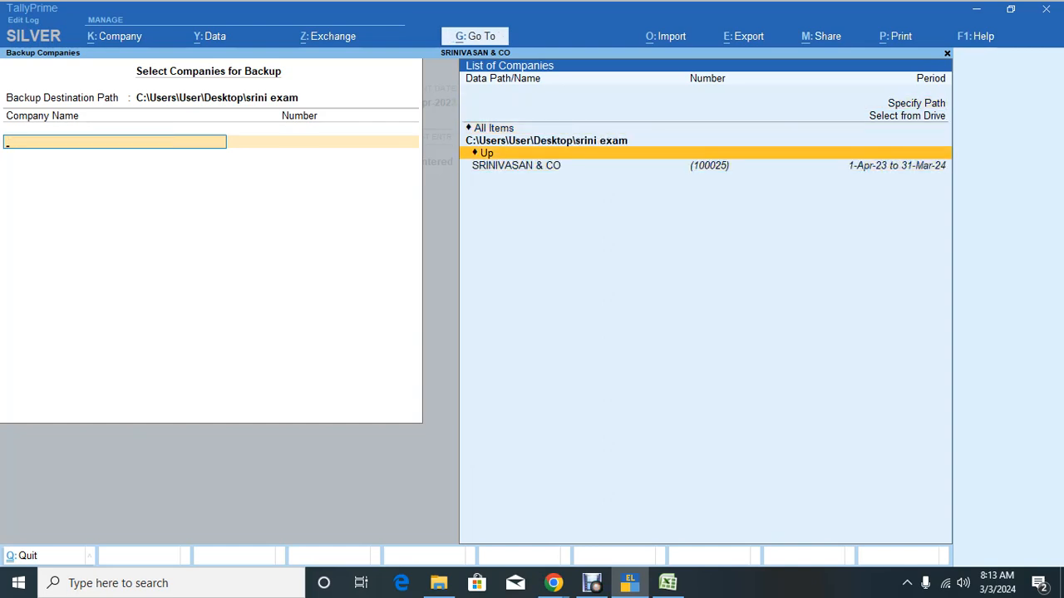
key("Down")
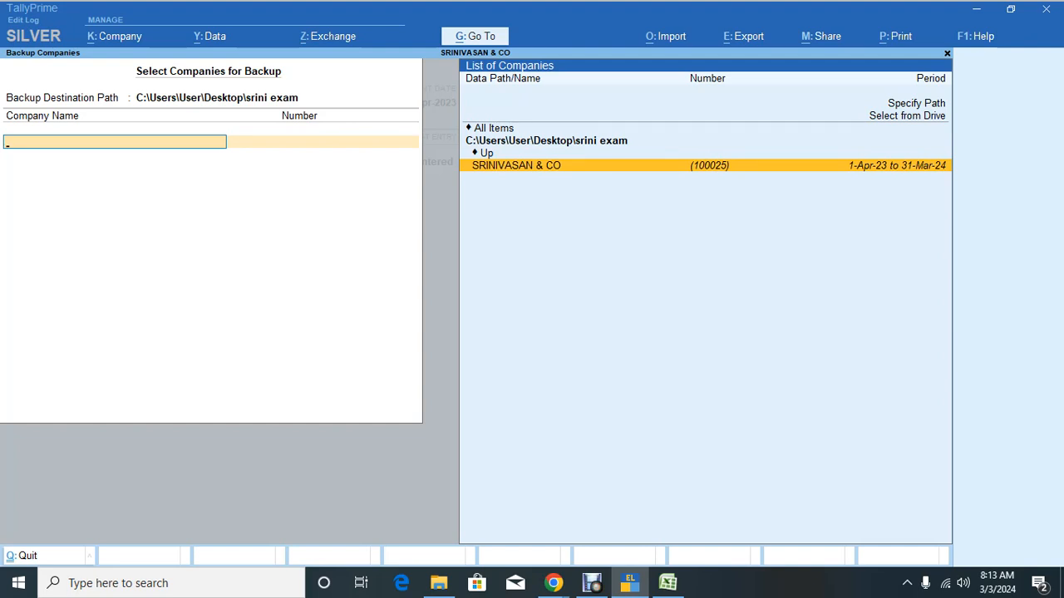
key("Return")
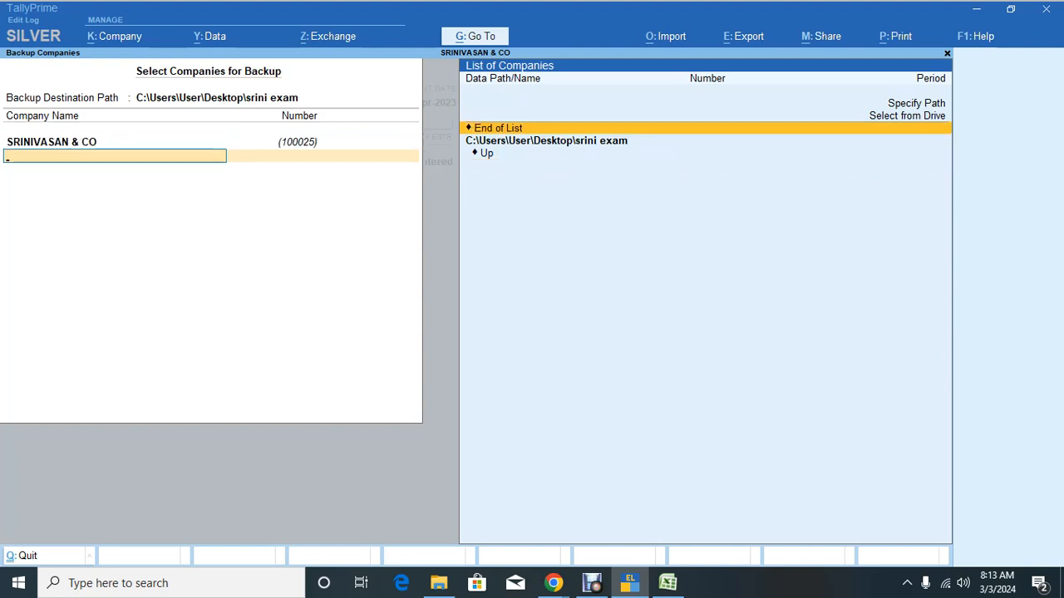
key("Return")
key("Return")
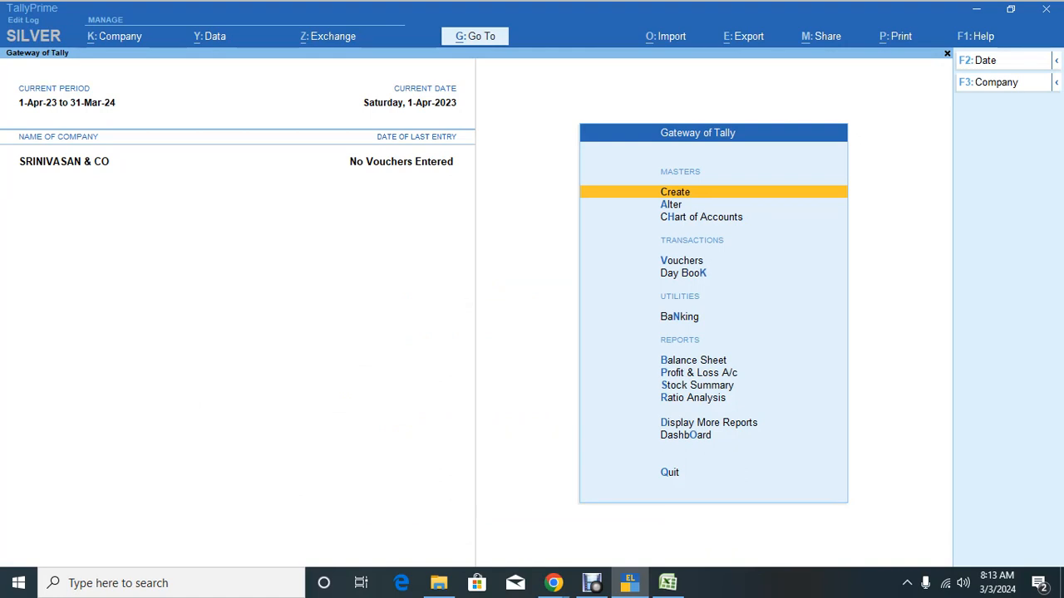
Step: Check that srini exam now holds the backup file TBK1800_100025.001
left_click(438, 582)
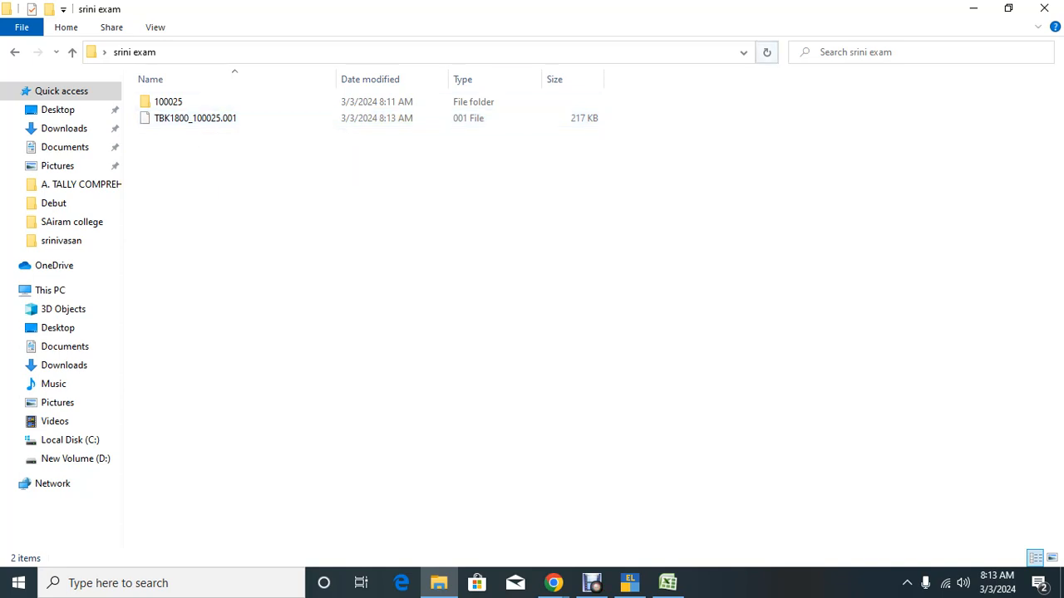
Step: Minimize File Explorer and TallyPrime to reveal the Google Meet call
left_click(973, 8)
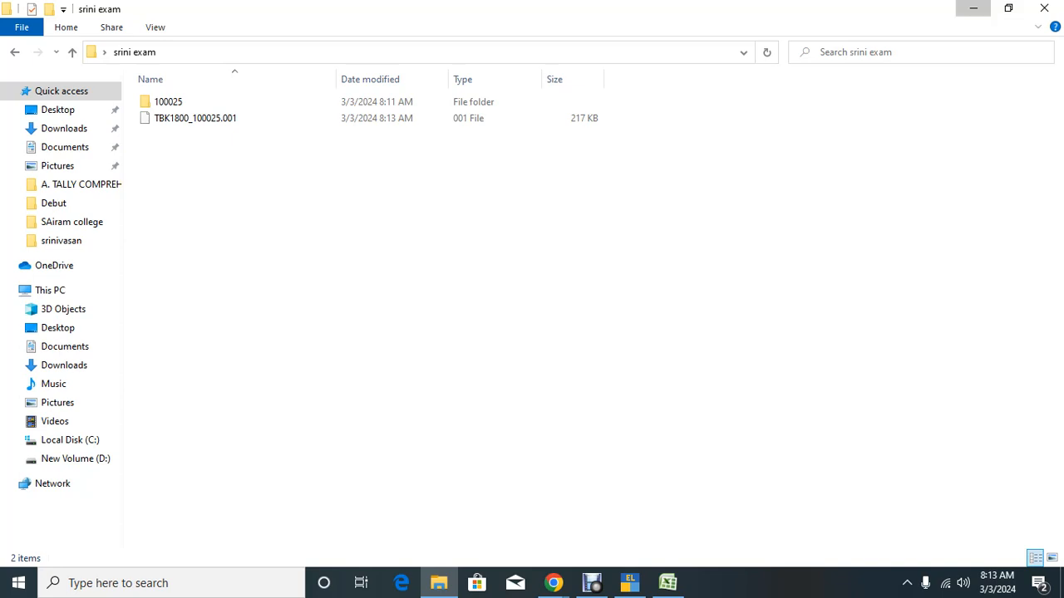
left_click(975, 9)
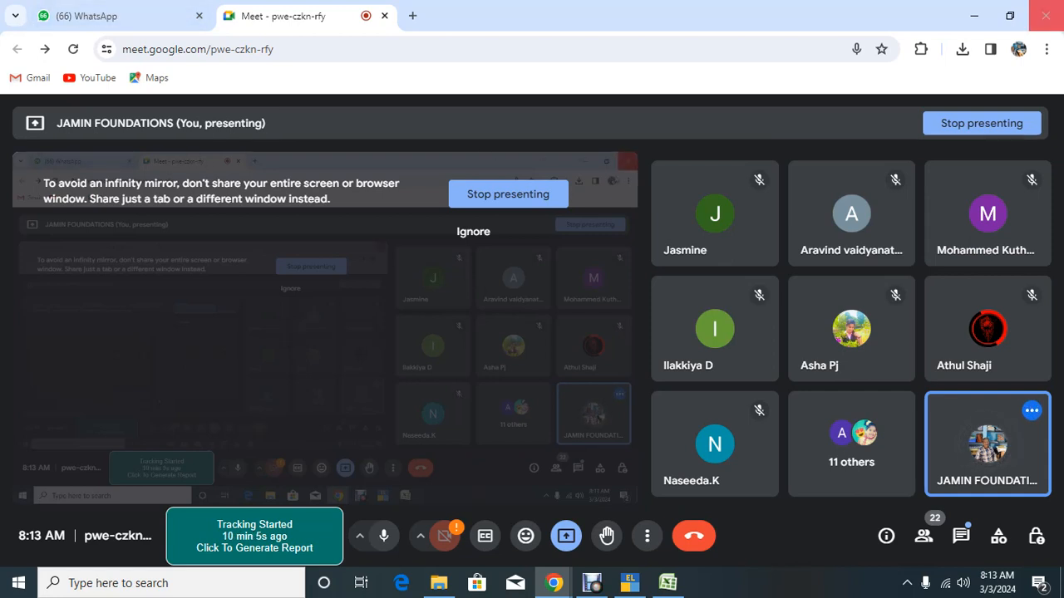
Step: Open Test 1a.docx in Word from Chrome's recent downloads
left_click(961, 49)
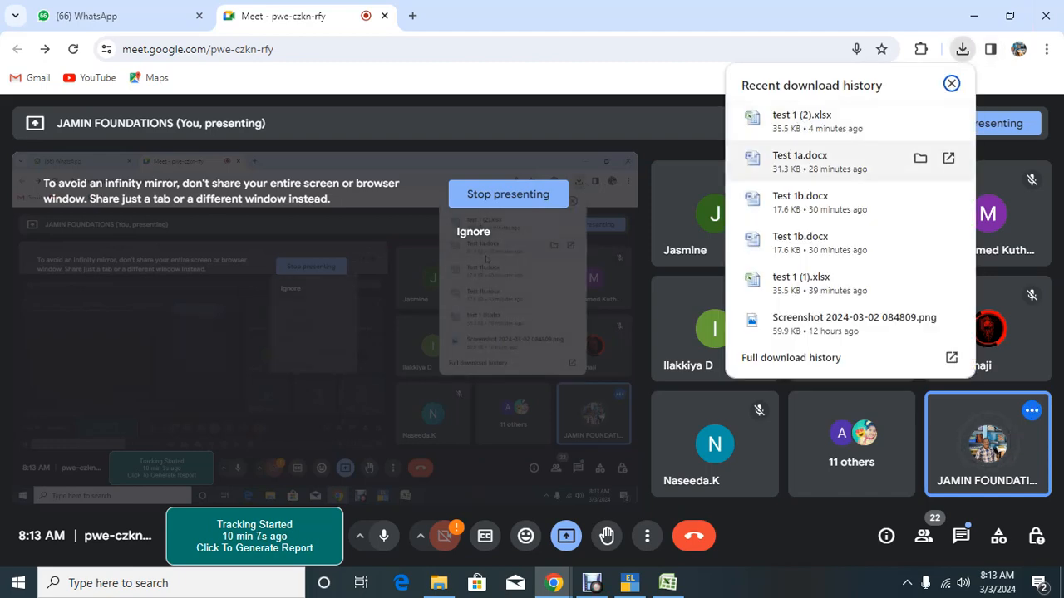
left_click(811, 161)
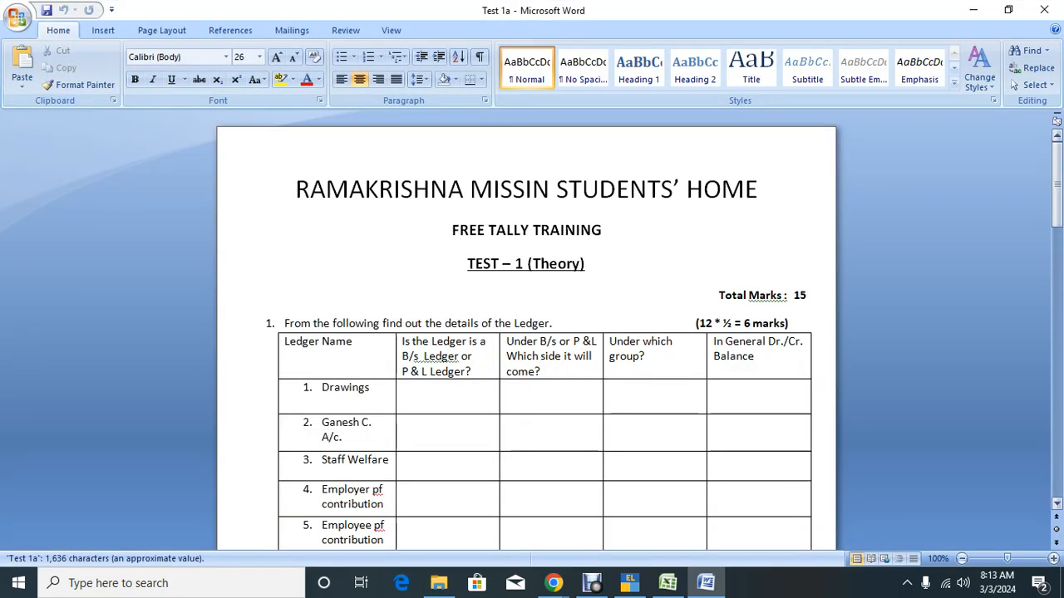
scroll(532, 332, "down", 5)
scroll(532, 332, "down", 12)
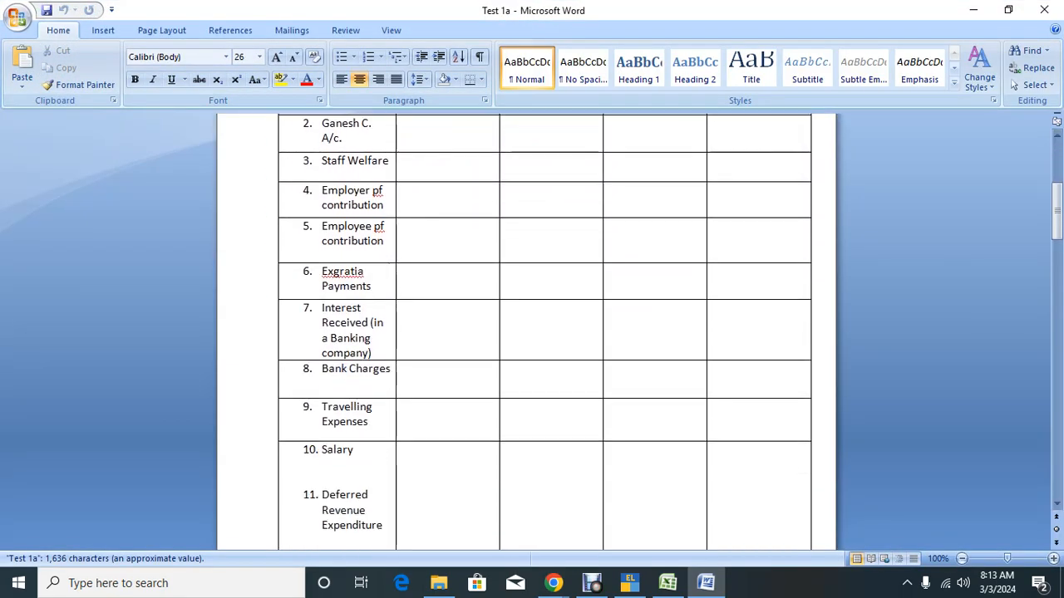
scroll(532, 333, "up", 15)
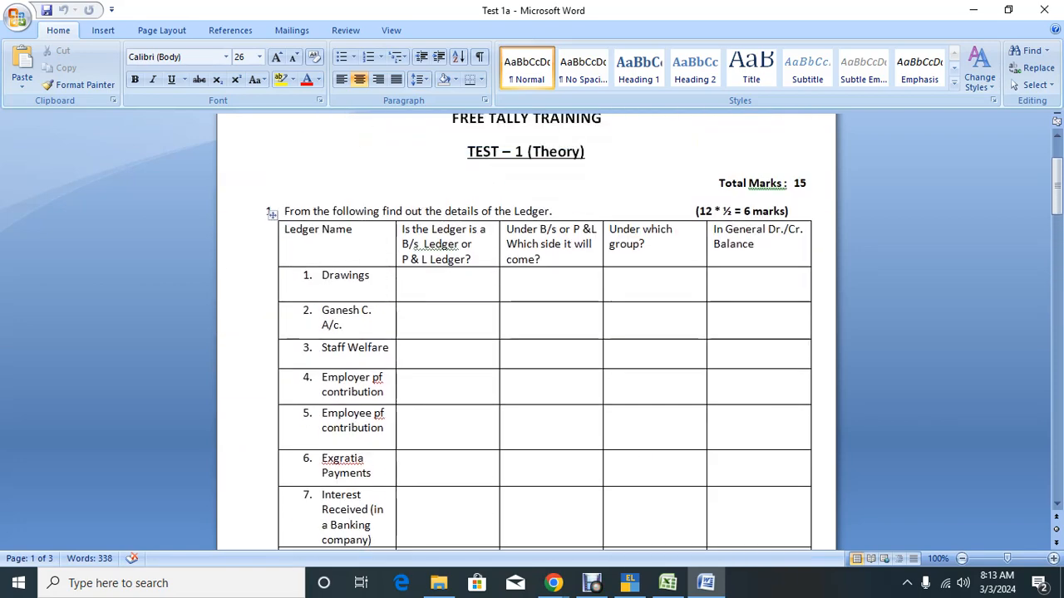
scroll(532, 332, "up", 3)
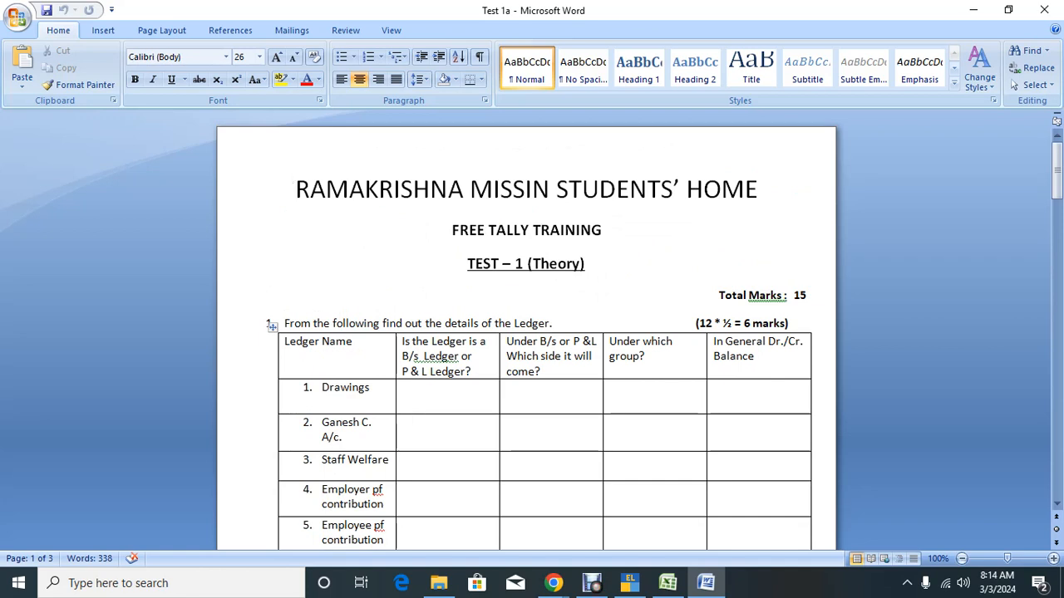
scroll(532, 333, "down", 1)
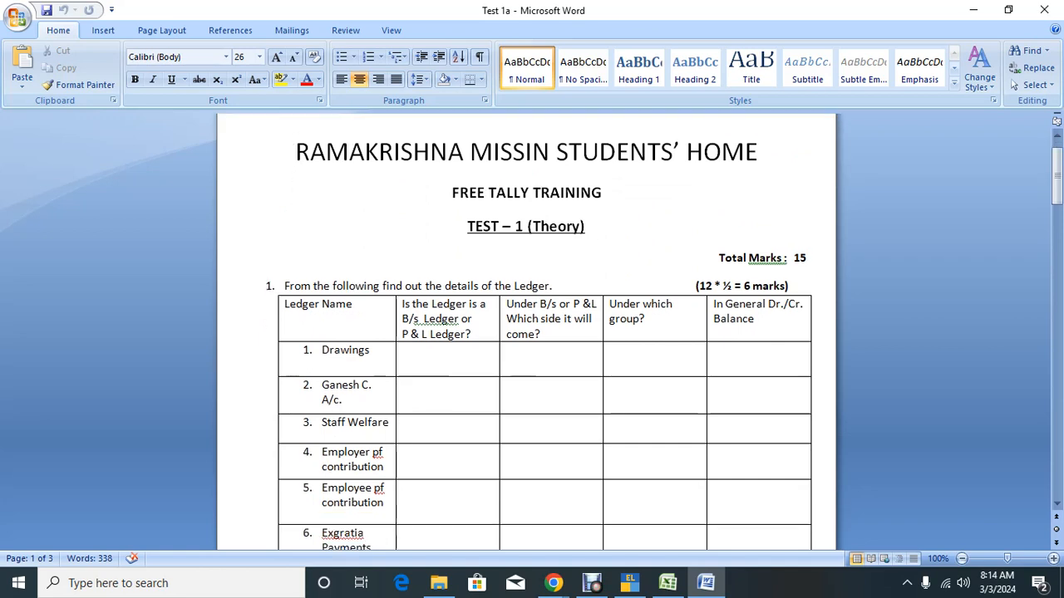
scroll(531, 332, "down", 4)
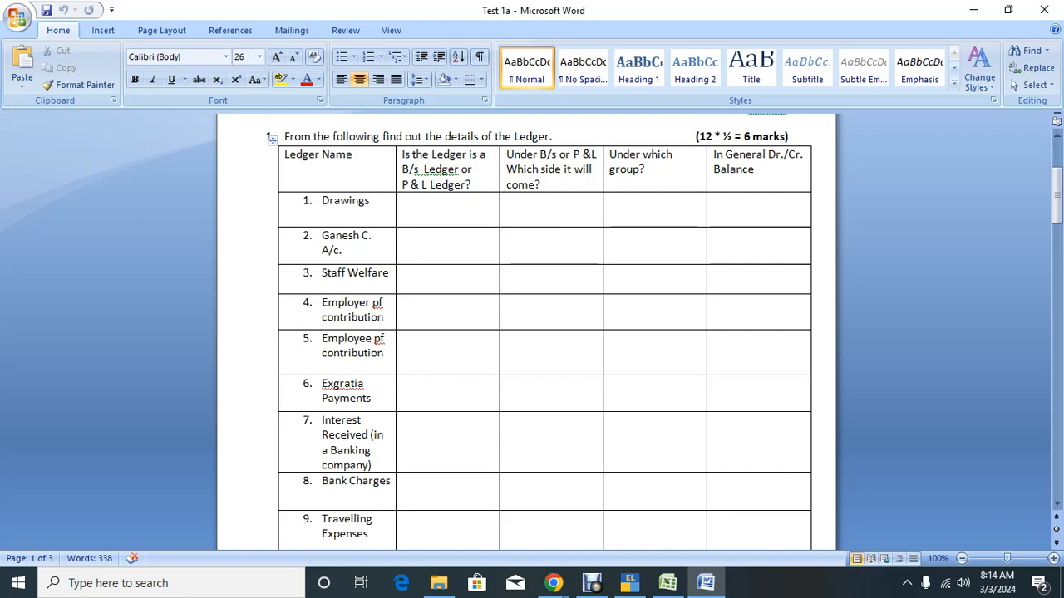
Step: Fill the Drawings row with B/s, Liability, Capital and Dr
left_click(423, 203)
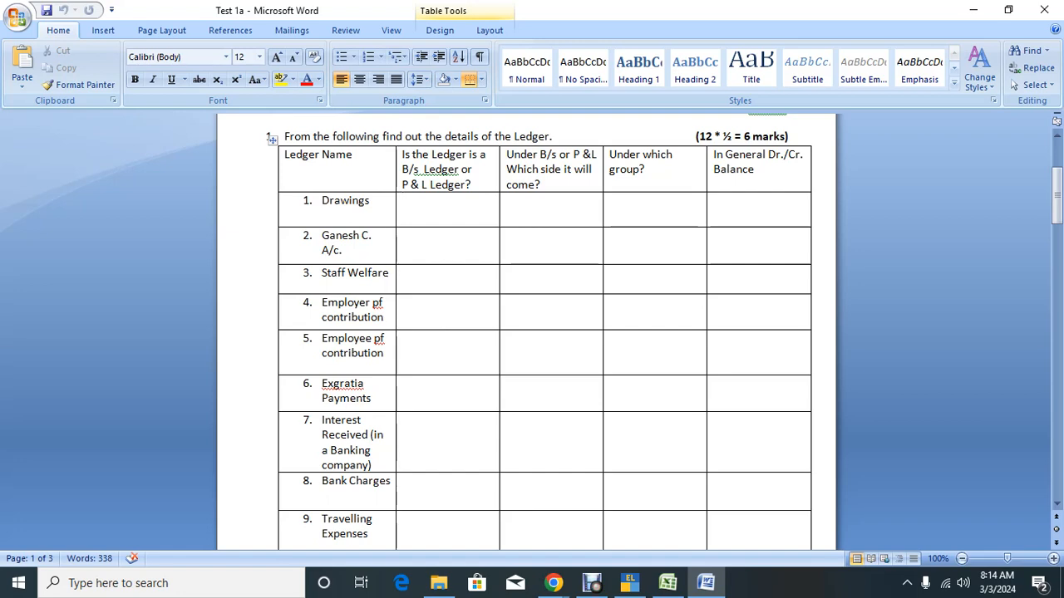
type("B/s")
key("Tab")
type("Liabi")
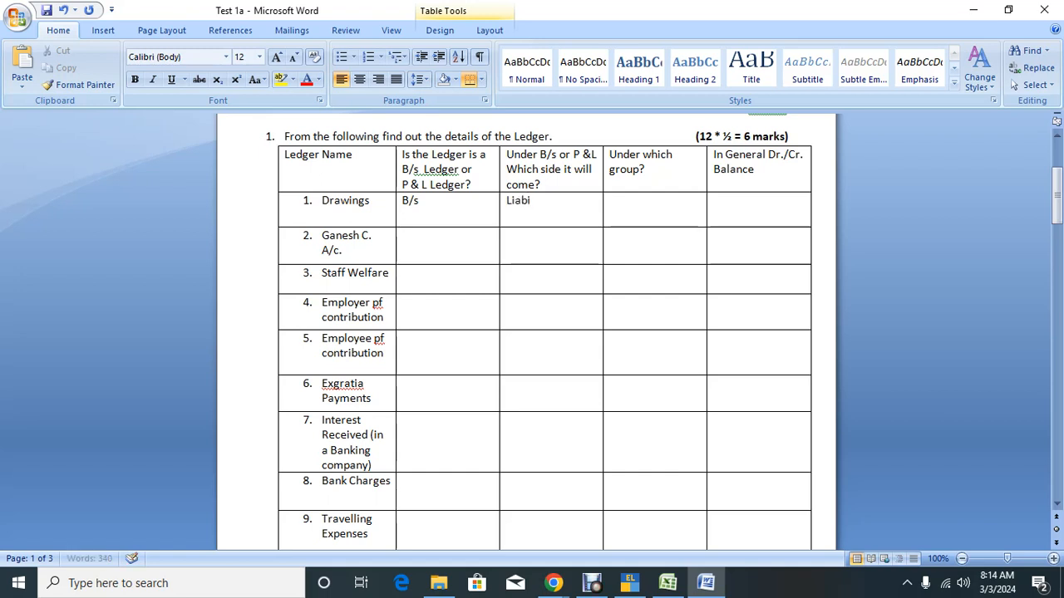
type("lity")
key("Tab")
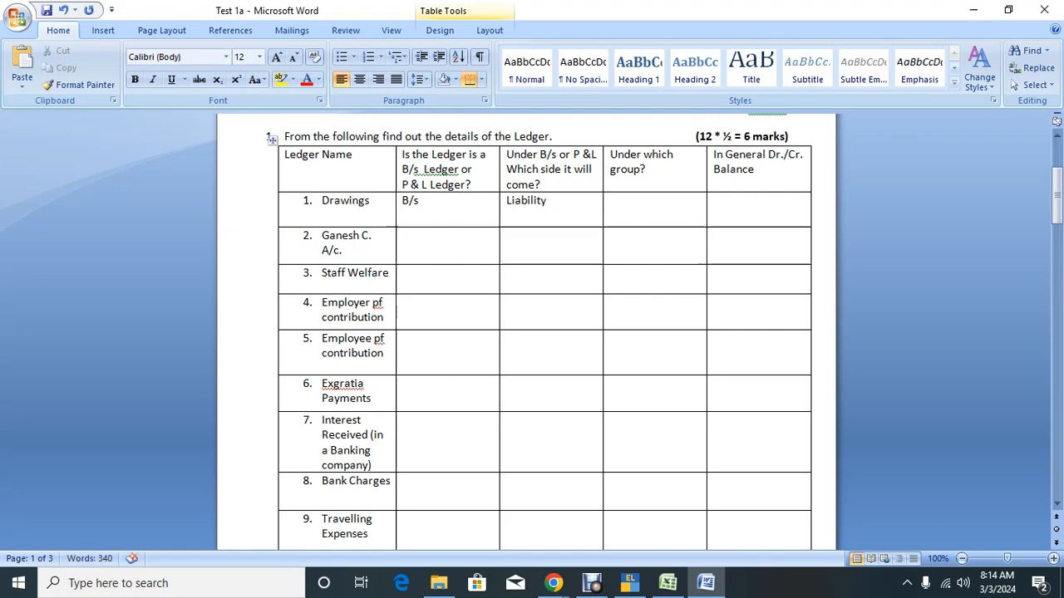
type("Capital")
left_click(716, 201)
type("Dr.")
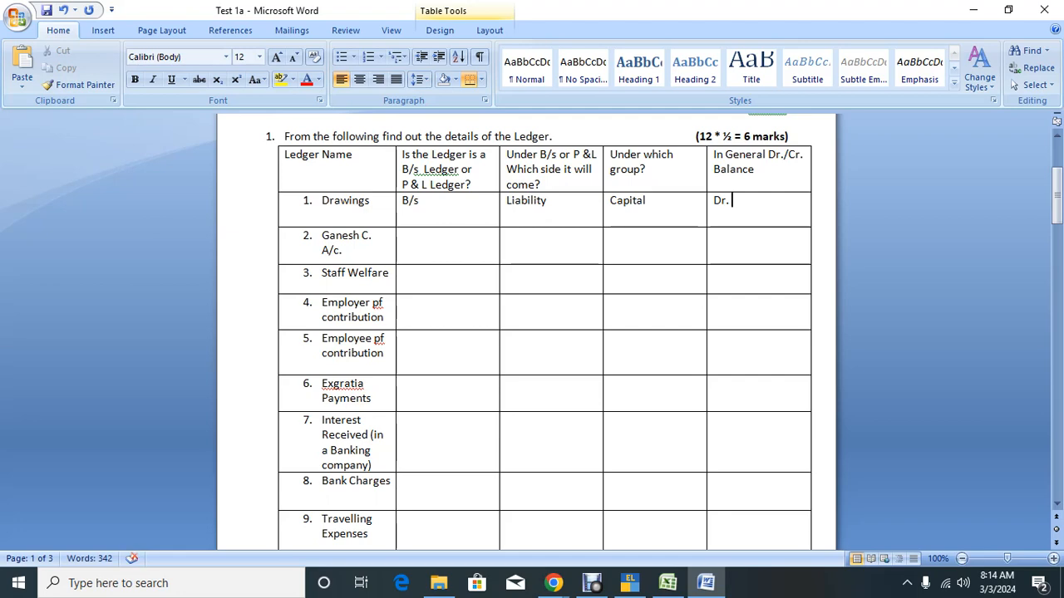
Step: Fill the Ganesh C. A/c. row with B/s, Current asset, S. Debtors and Dr
left_click(404, 236)
type("B/s")
left_click(508, 236)
type("Curr")
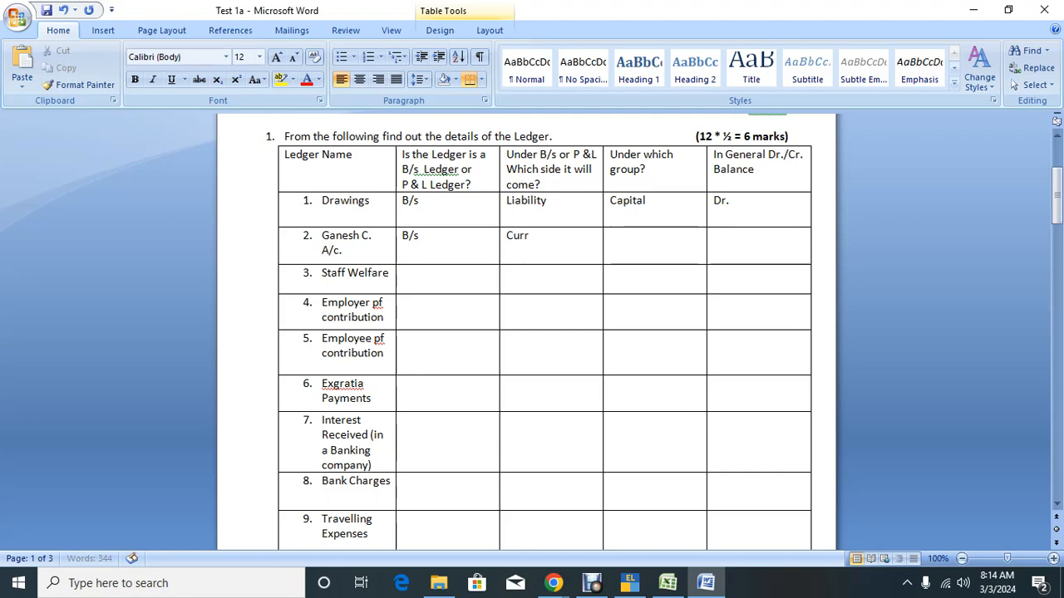
type("ent asset")
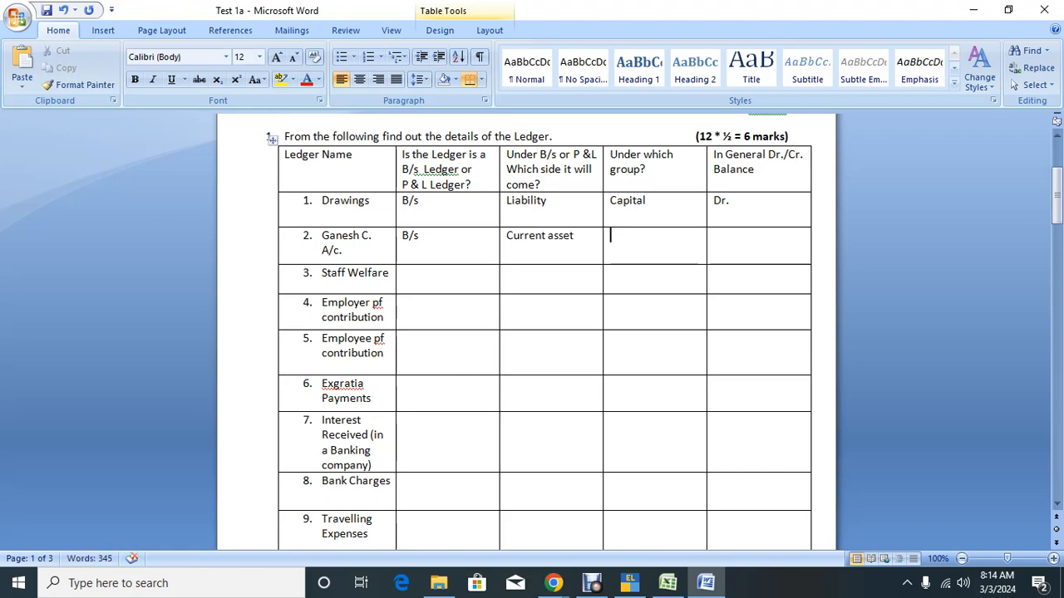
type("S. Debtor")
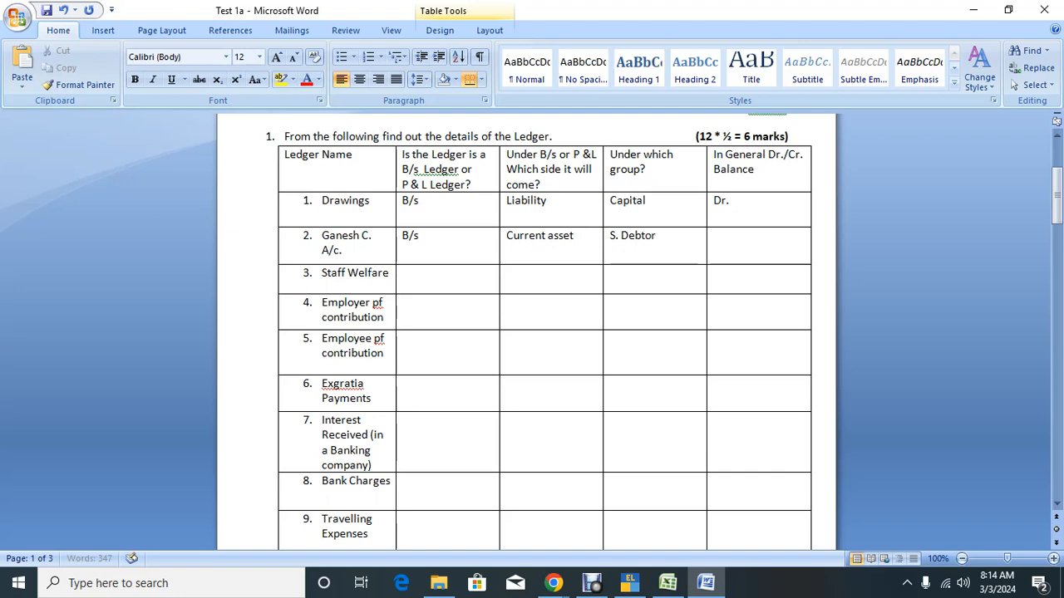
type("s")
key("Tab")
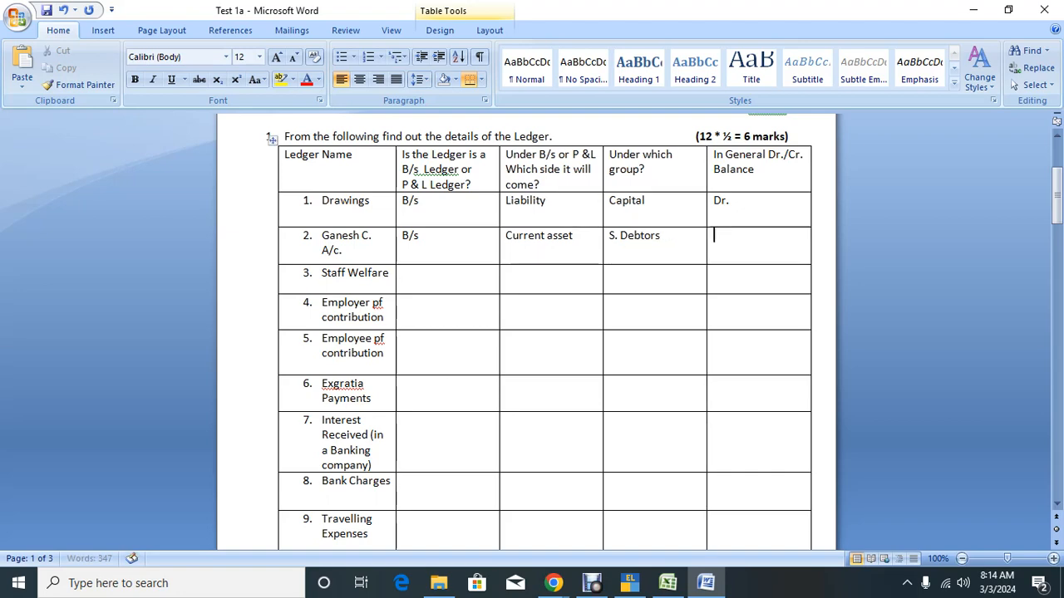
type("Dr")
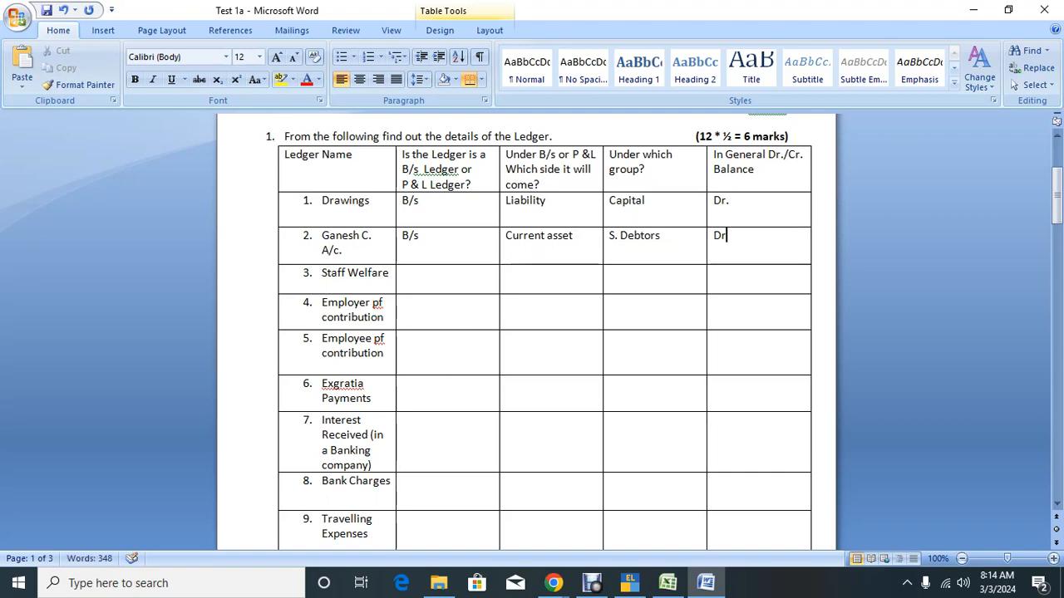
type(".")
Step: Fill the Staff Welfare row with P & L, Debit, Indirect Expenses and Dr
left_click(571, 236)
left_click(661, 236)
left_click(729, 236)
left_click(407, 273)
type("P & L")
key("Tab")
type("Debit sid")
key("BackSpace")
key("BackSpace")
key("BackSpace")
key("Tab")
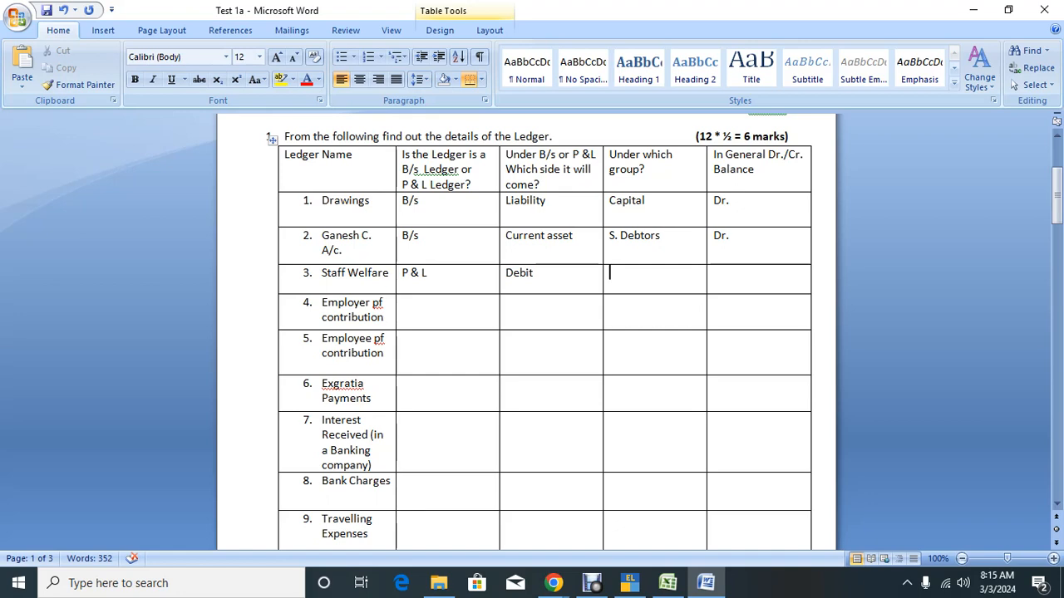
type("INdirect Expenses")
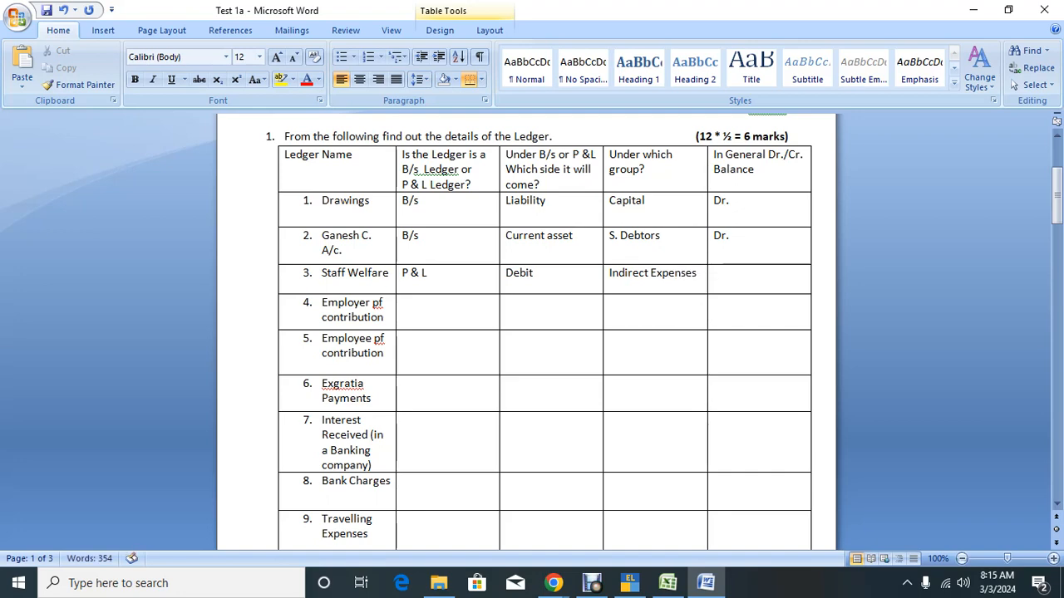
left_click(716, 273)
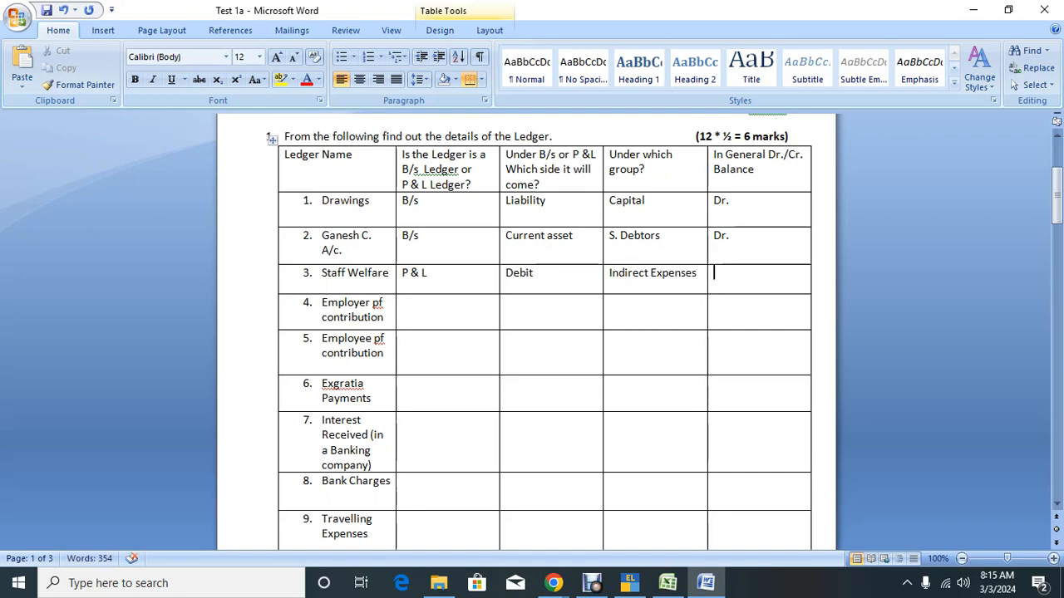
type("Dr.")
Step: Glance over the document, then minimize Word to show the Meet call
left_click(814, 339)
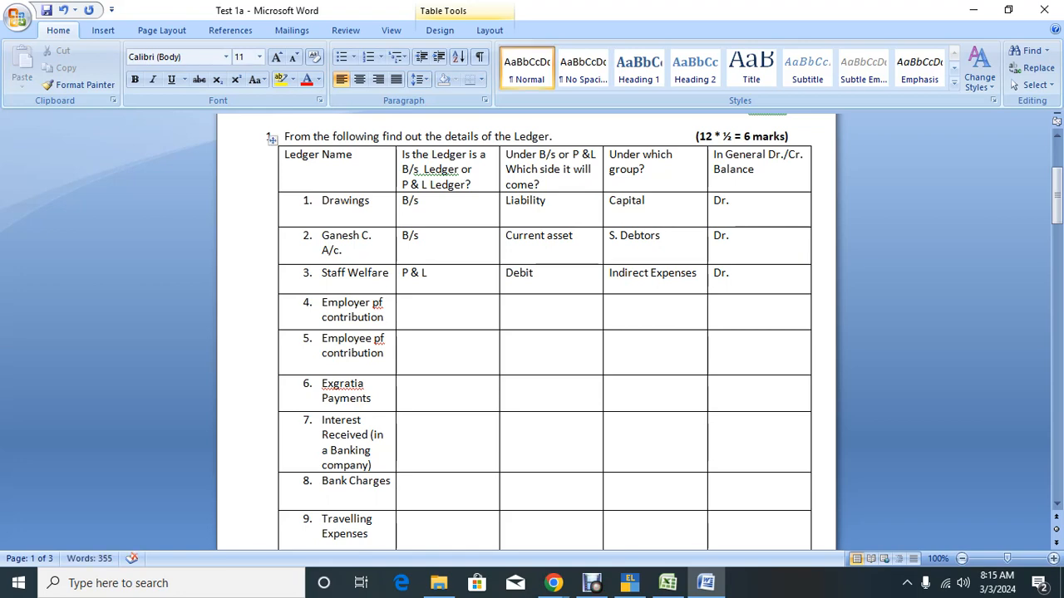
scroll(532, 333, "down", 1)
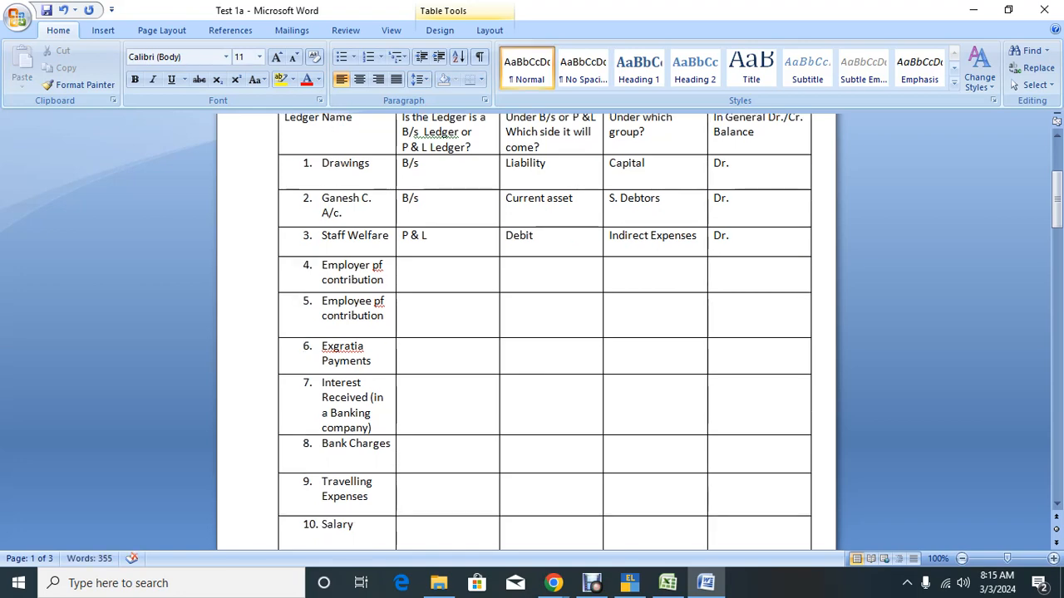
scroll(532, 333, "up", 2)
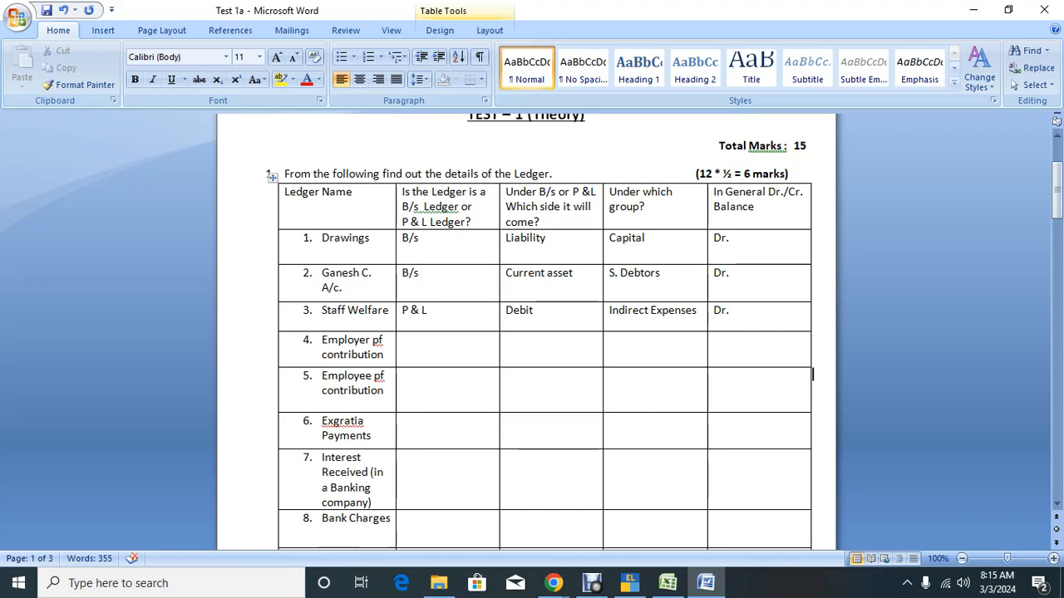
left_click(974, 10)
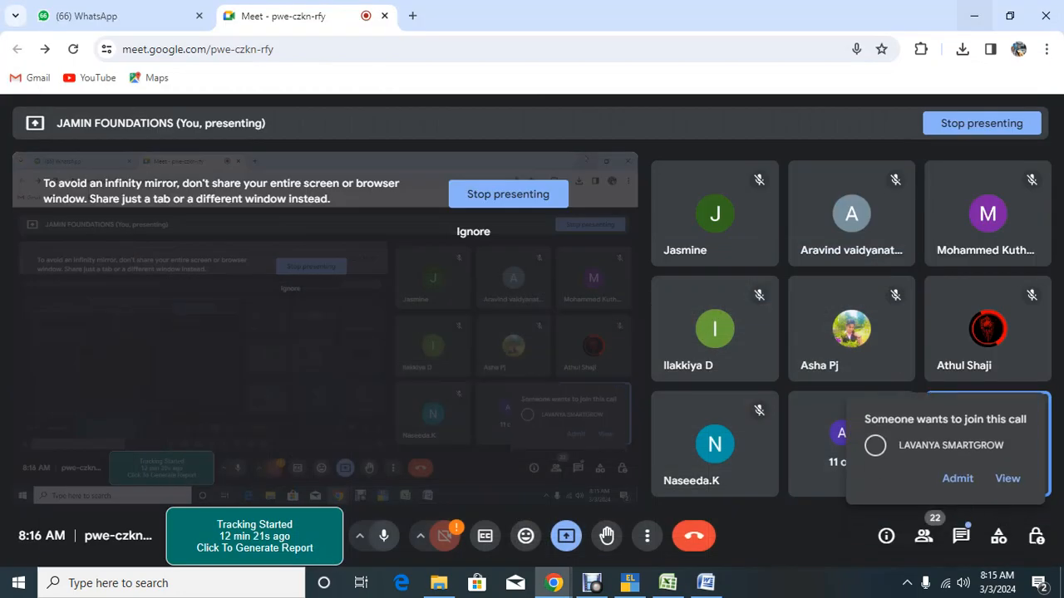
Step: Admit the waiting participant to the Meet call and open a new browser tab
left_click(957, 478)
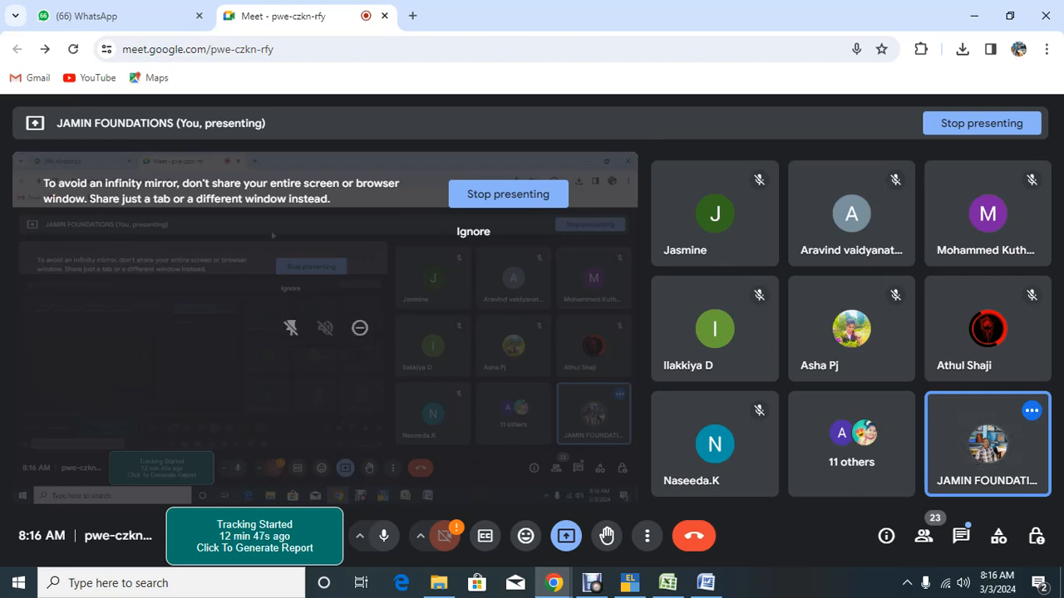
left_click(412, 16)
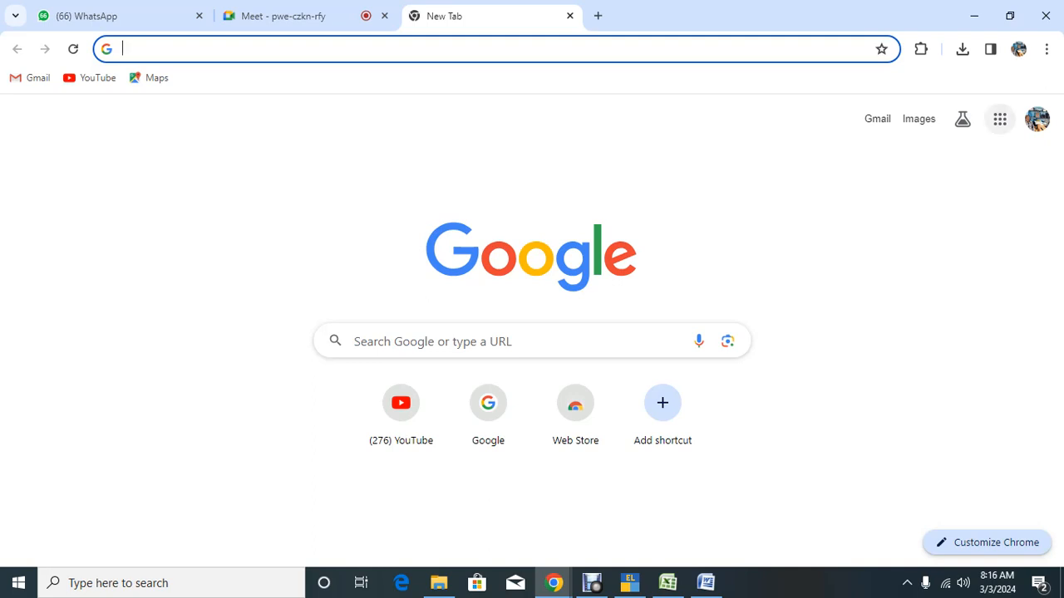
Step: Launch Google Classroom from the Google apps menu to list the RAMAKRISHNA MISSION batch classes
left_click(1000, 119)
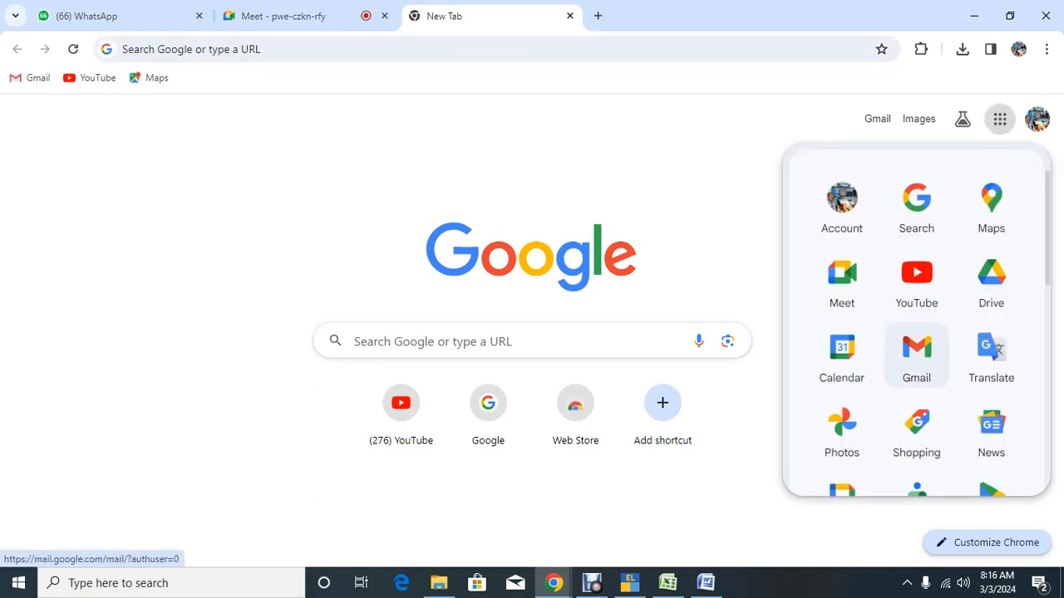
scroll(993, 354, "down", 2)
scroll(991, 328, "down", 3)
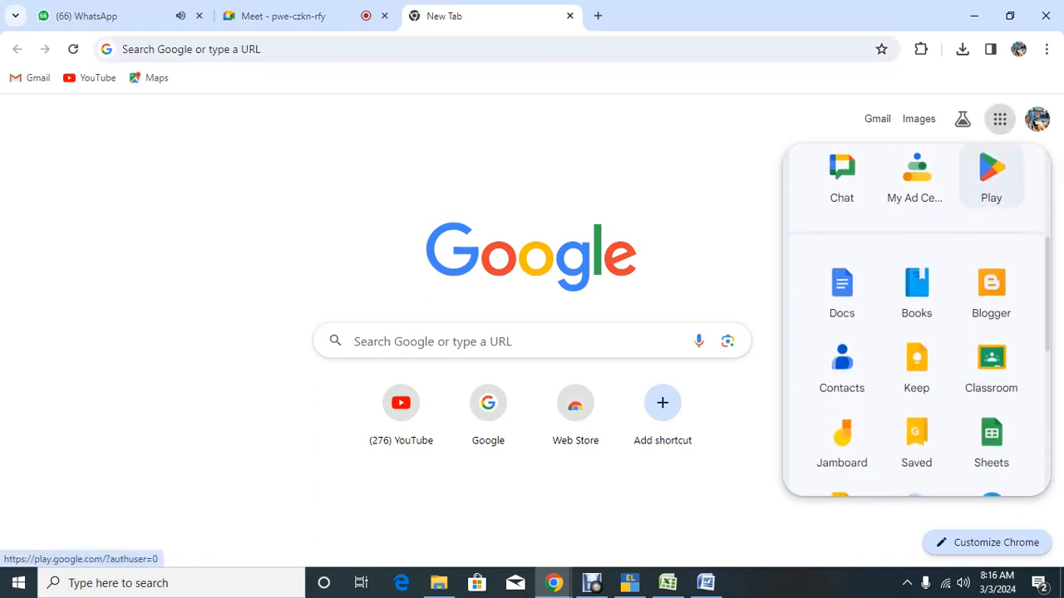
left_click(990, 306)
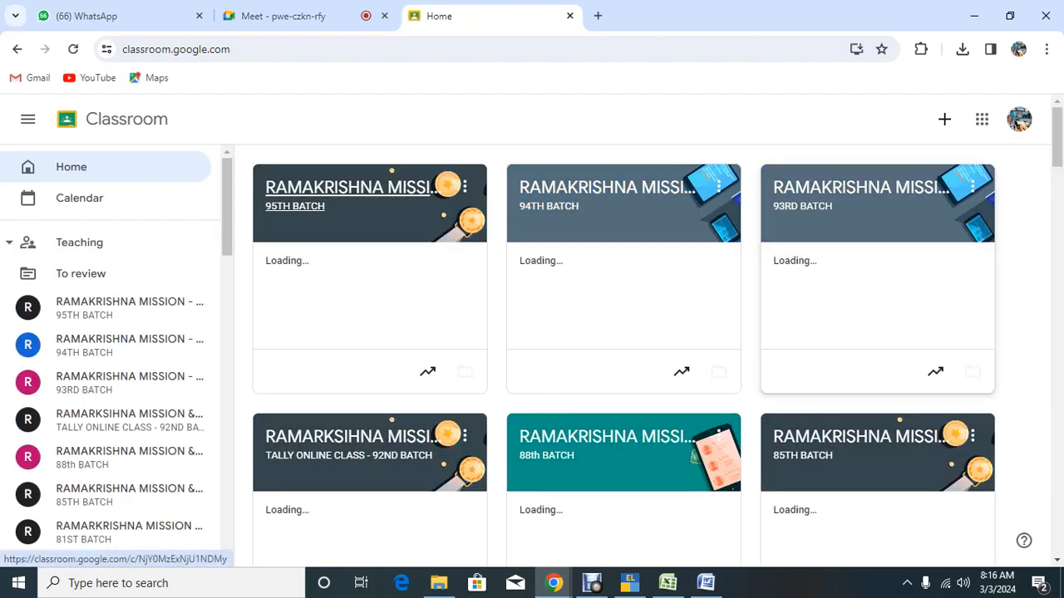
Step: View the 95TH BATCH Test 01 03.03.2024 assignment (0 of 31 turned in), then return to Meet
left_click(332, 191)
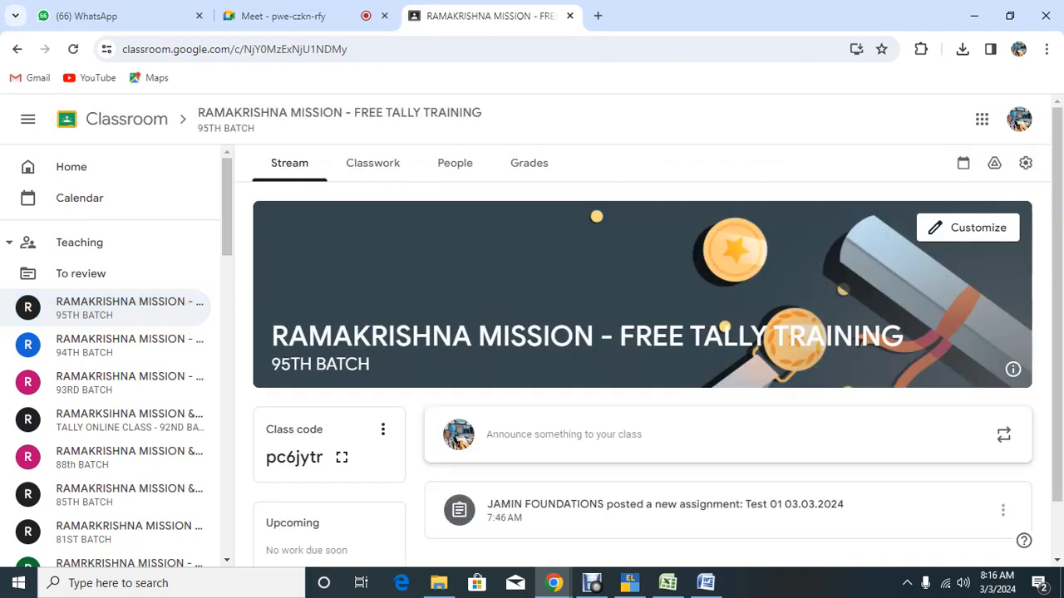
scroll(642, 333, "down", 1)
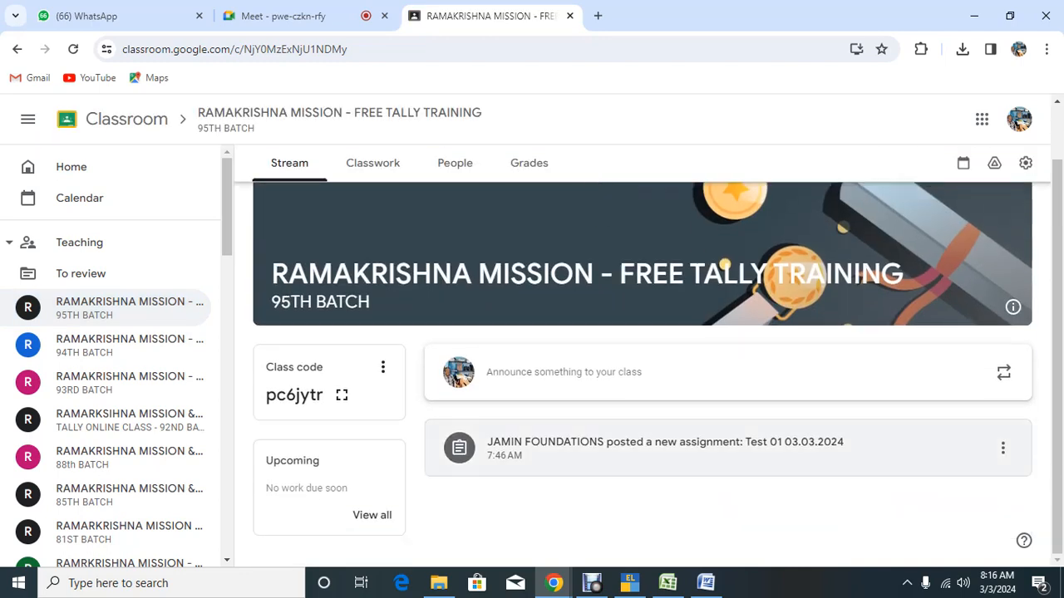
left_click(665, 442)
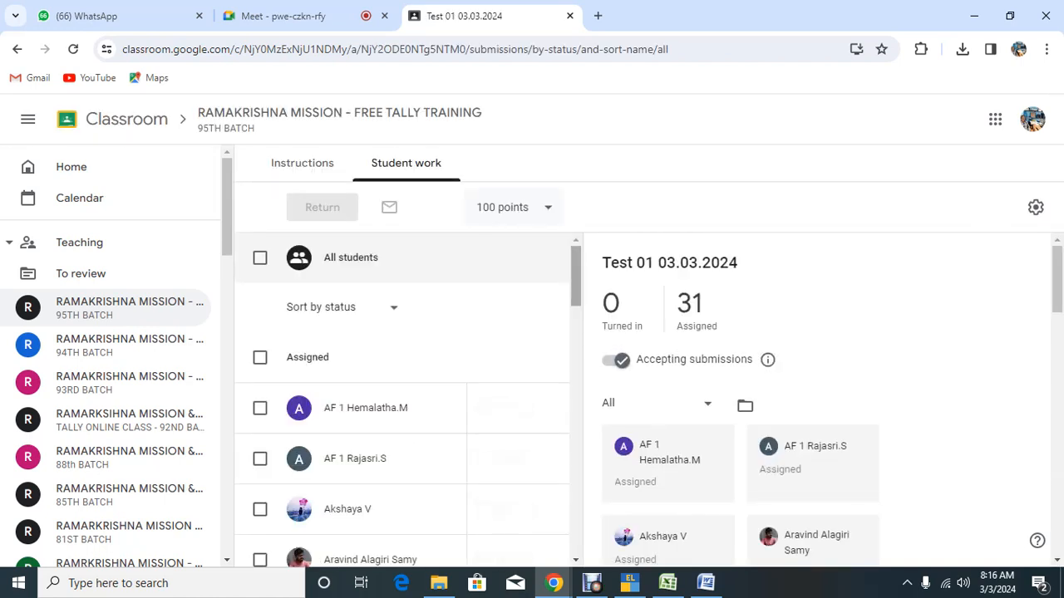
left_click_drag(576, 278, 576, 292)
scroll(402, 399, "up", 1)
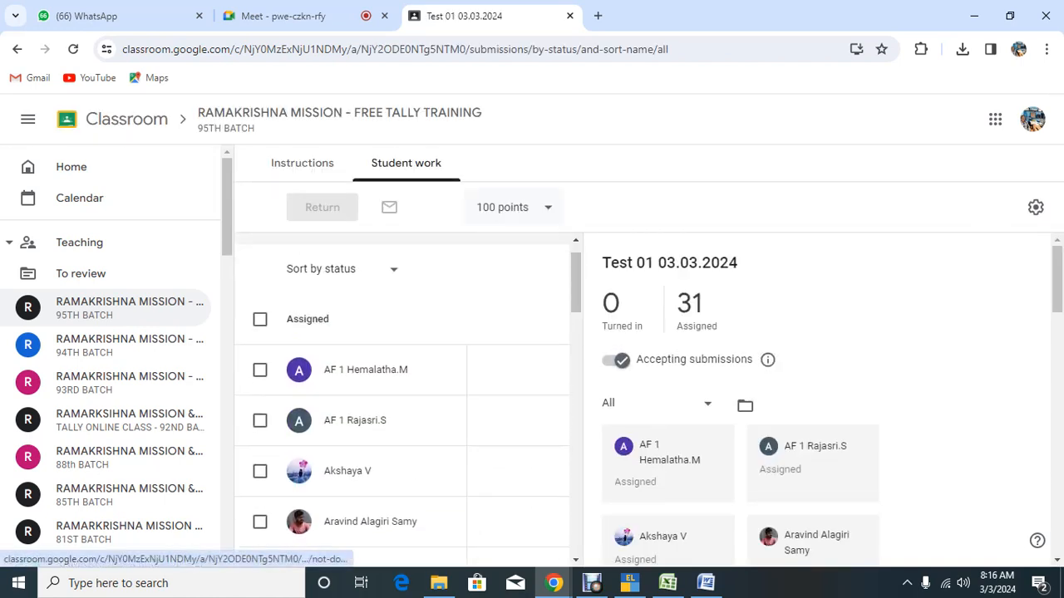
left_click(283, 15)
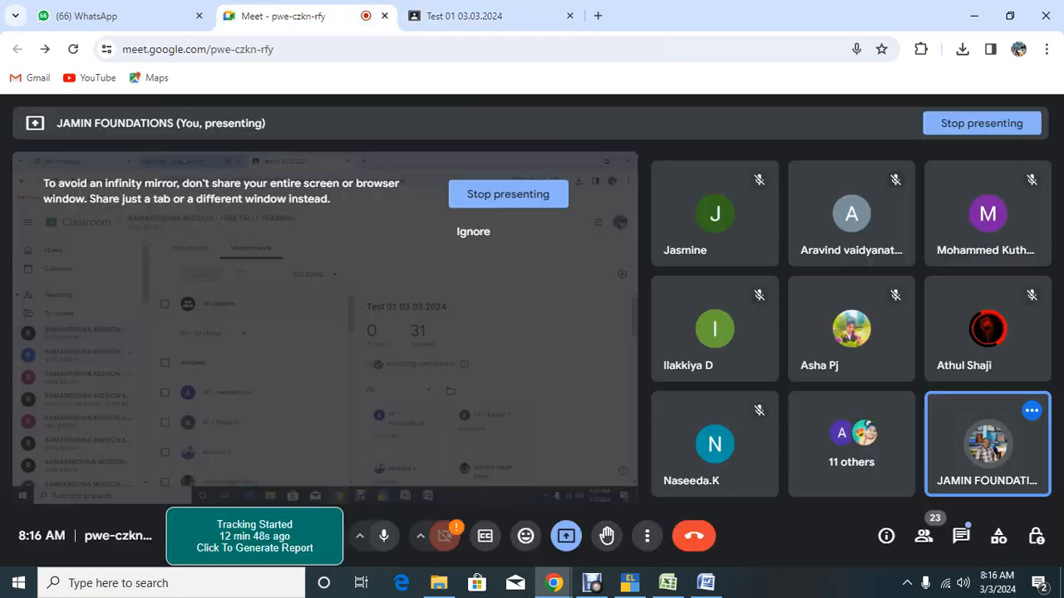